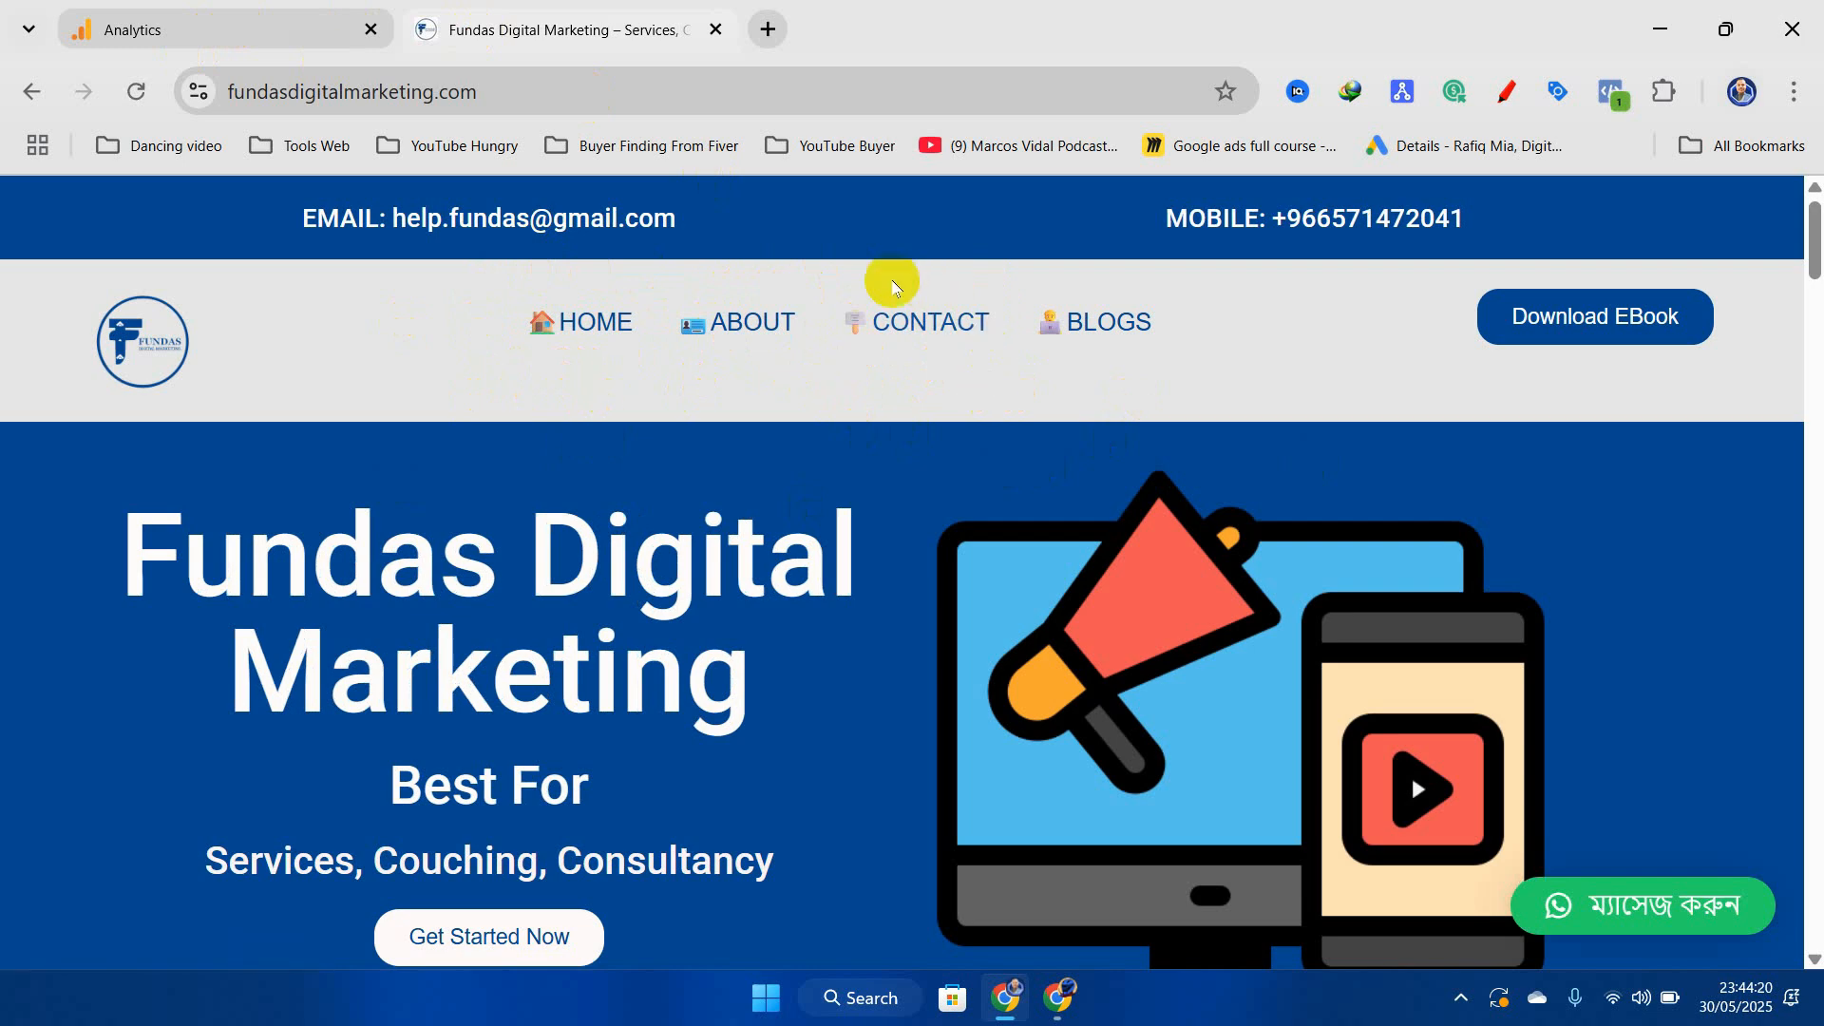
Switch to Google Analytics, create a blank exploration using the Funnel exploration technique, and open its funnel steps for editing
{"action": "left_click", "coordinate": [181, 24]}
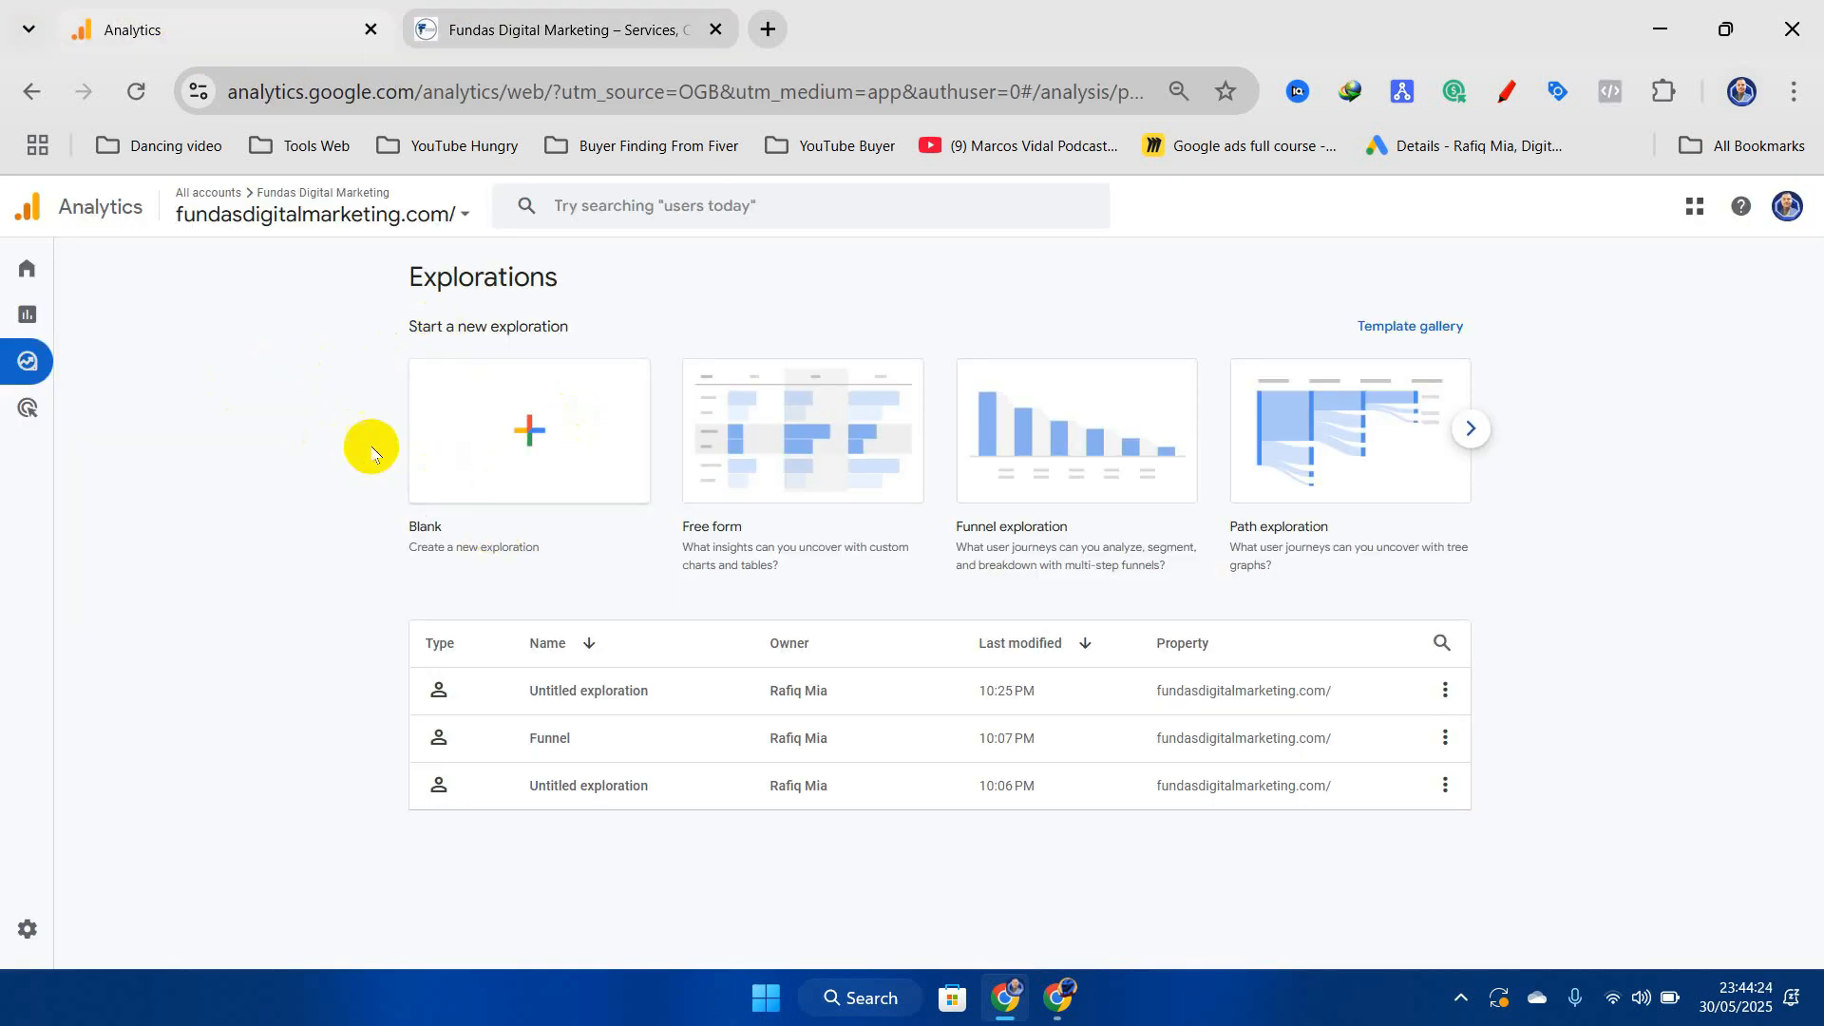
{"action": "mouse_move", "coordinate": [19, 357]}
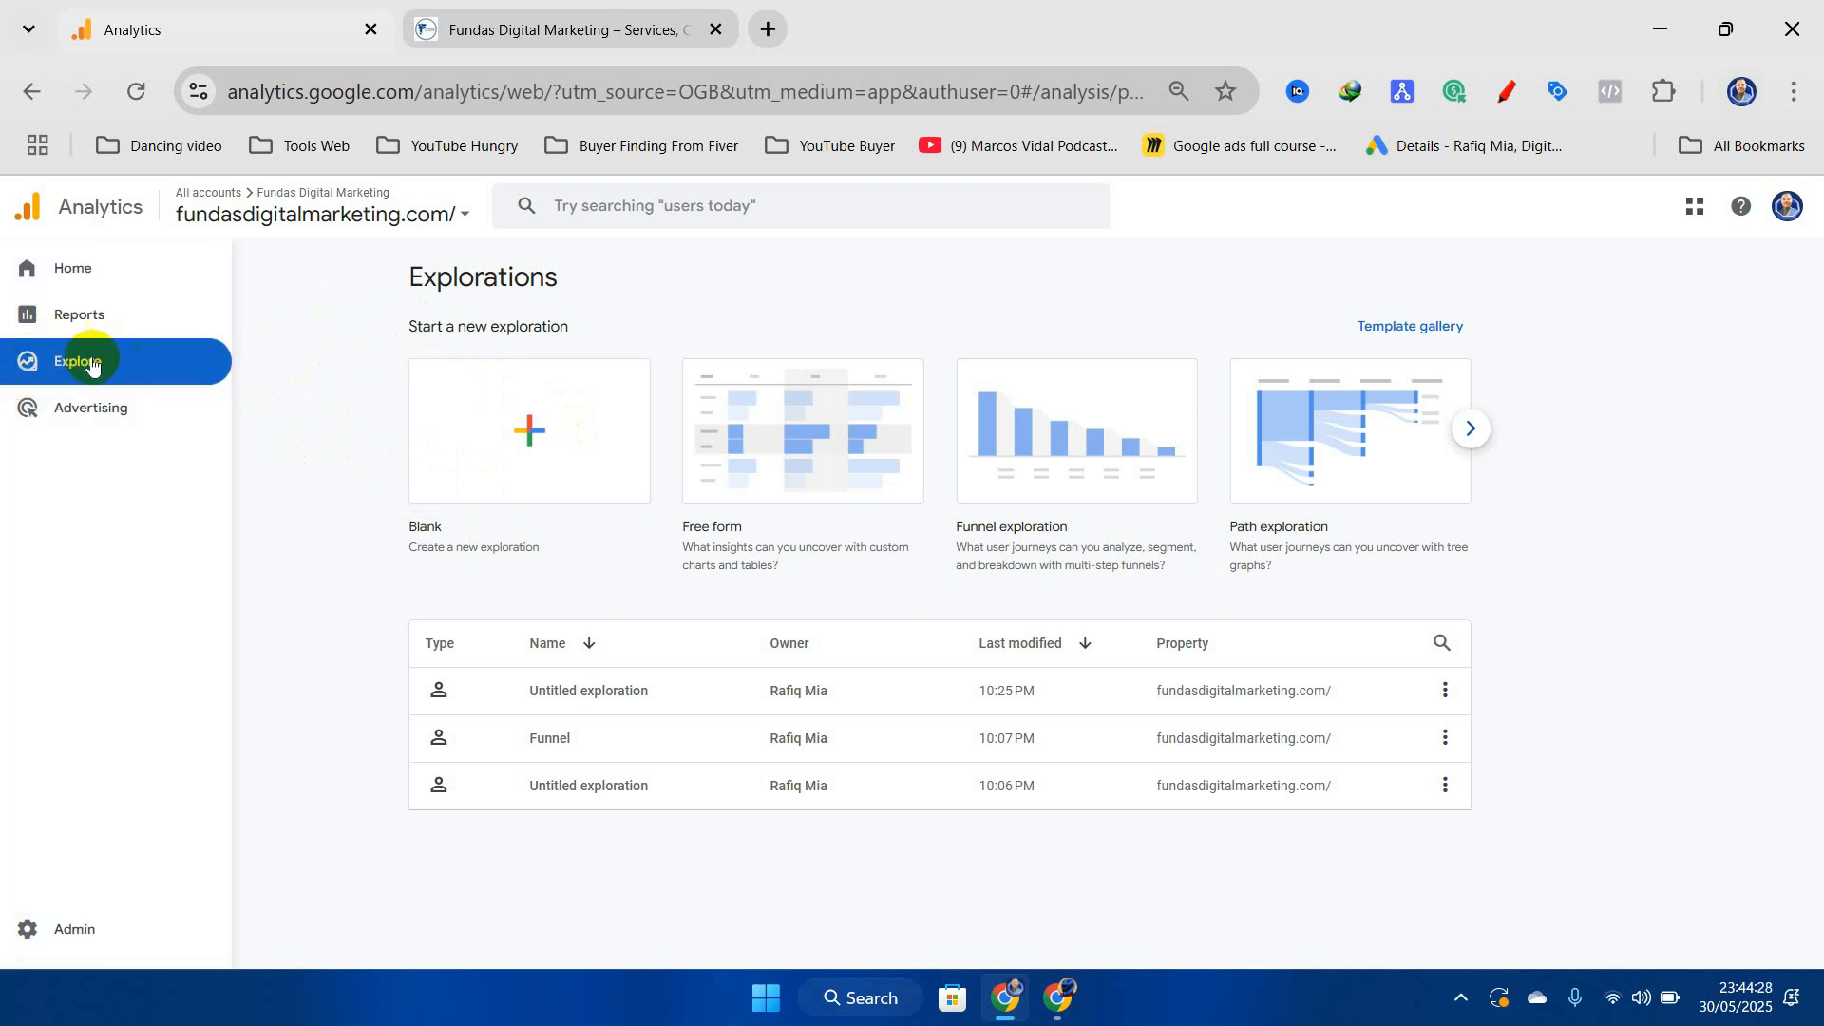
{"action": "left_click", "coordinate": [31, 363]}
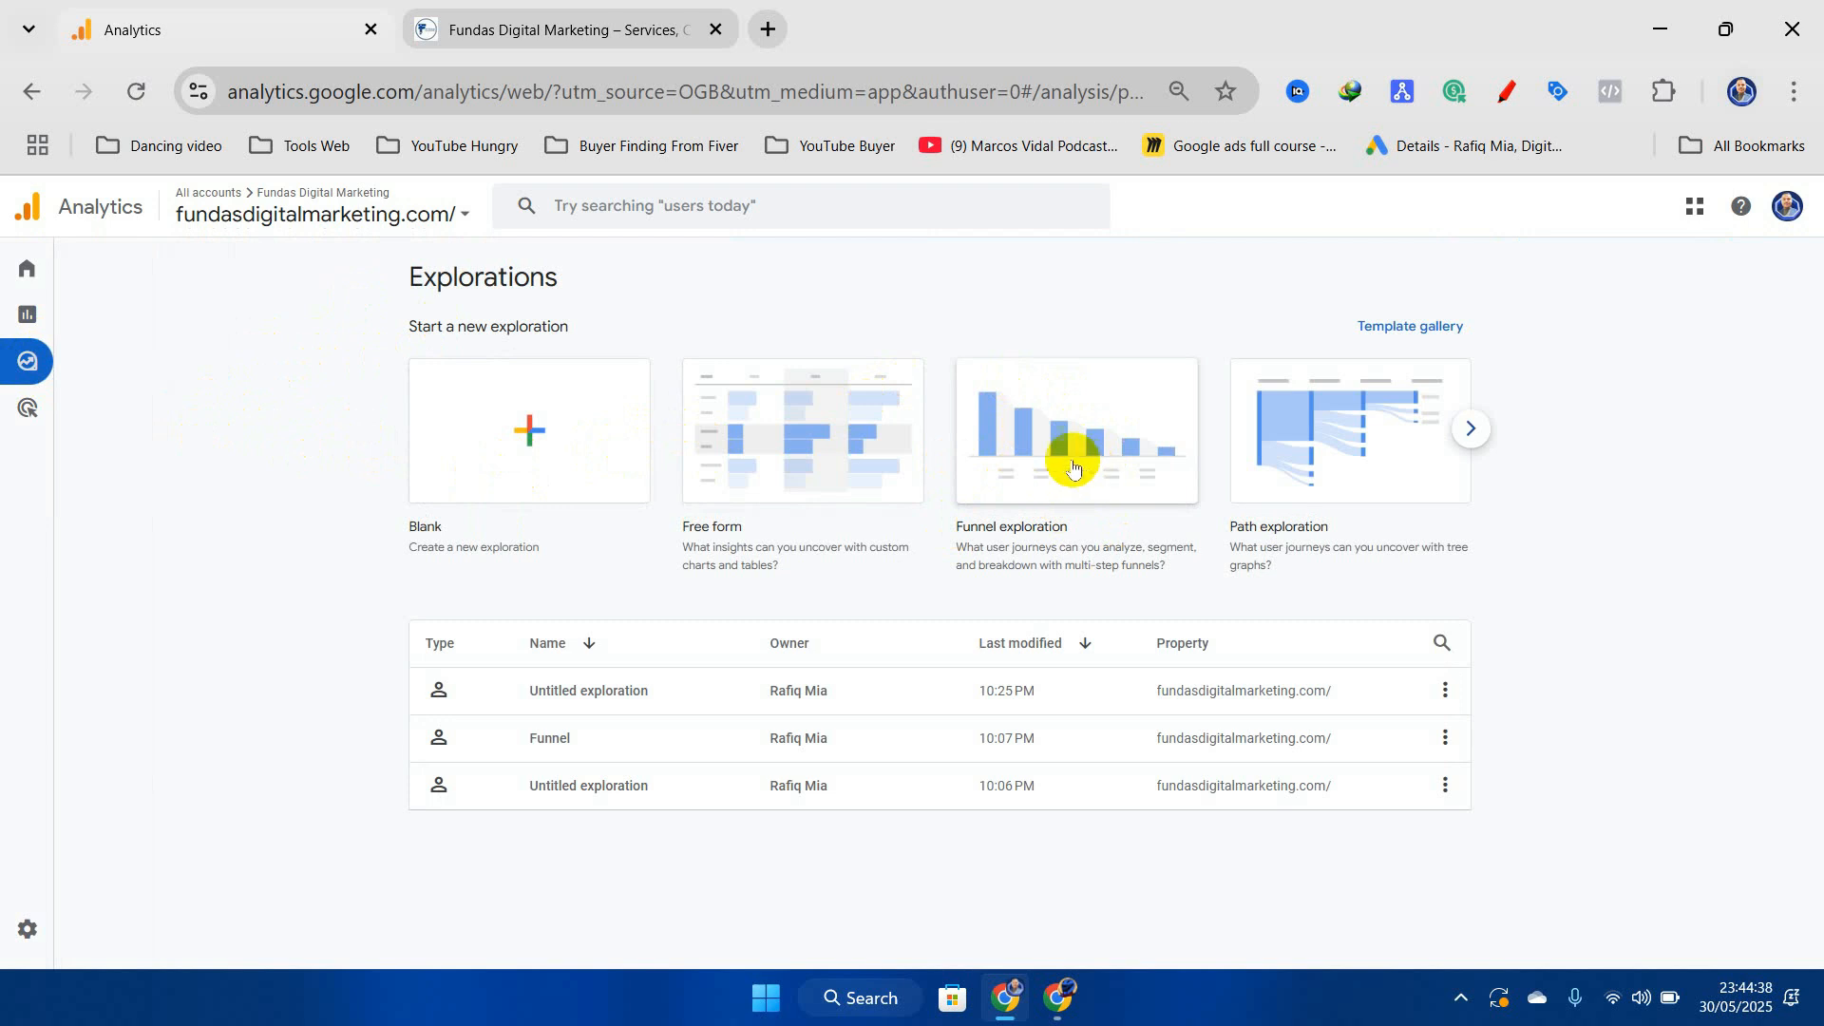
{"action": "left_click", "coordinate": [532, 429]}
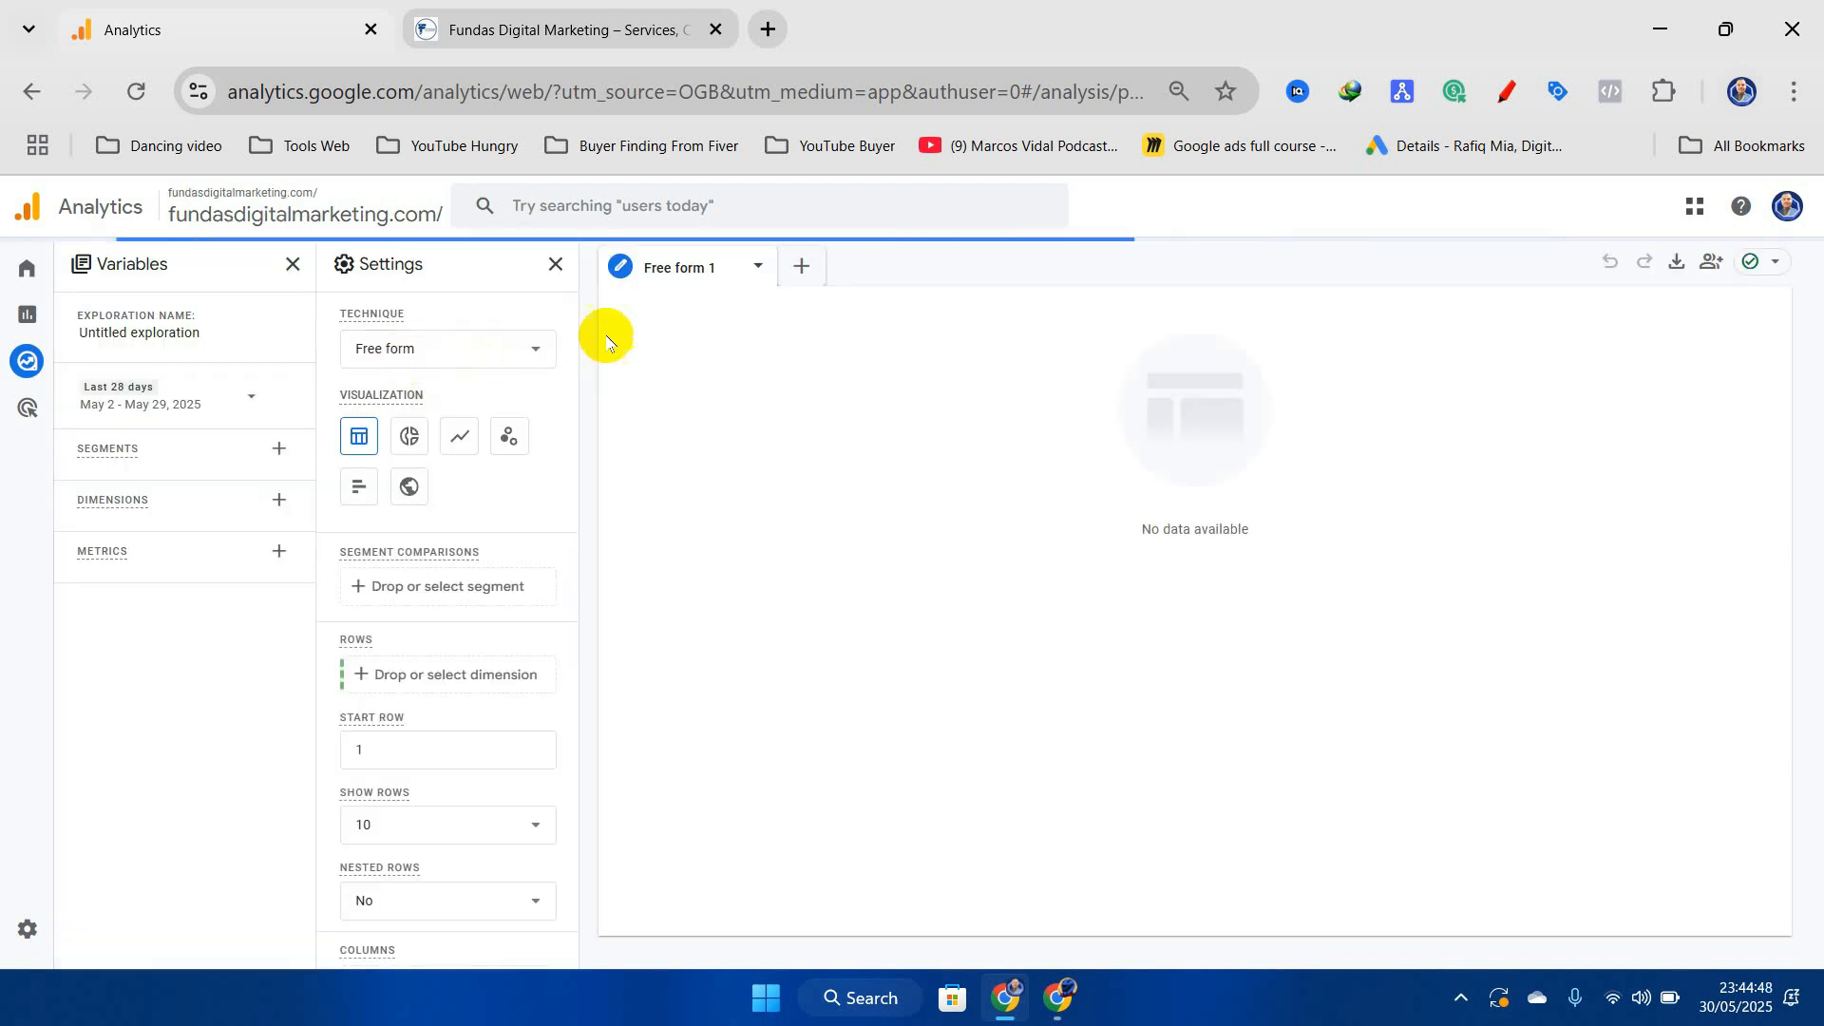
{"action": "left_click", "coordinate": [545, 352]}
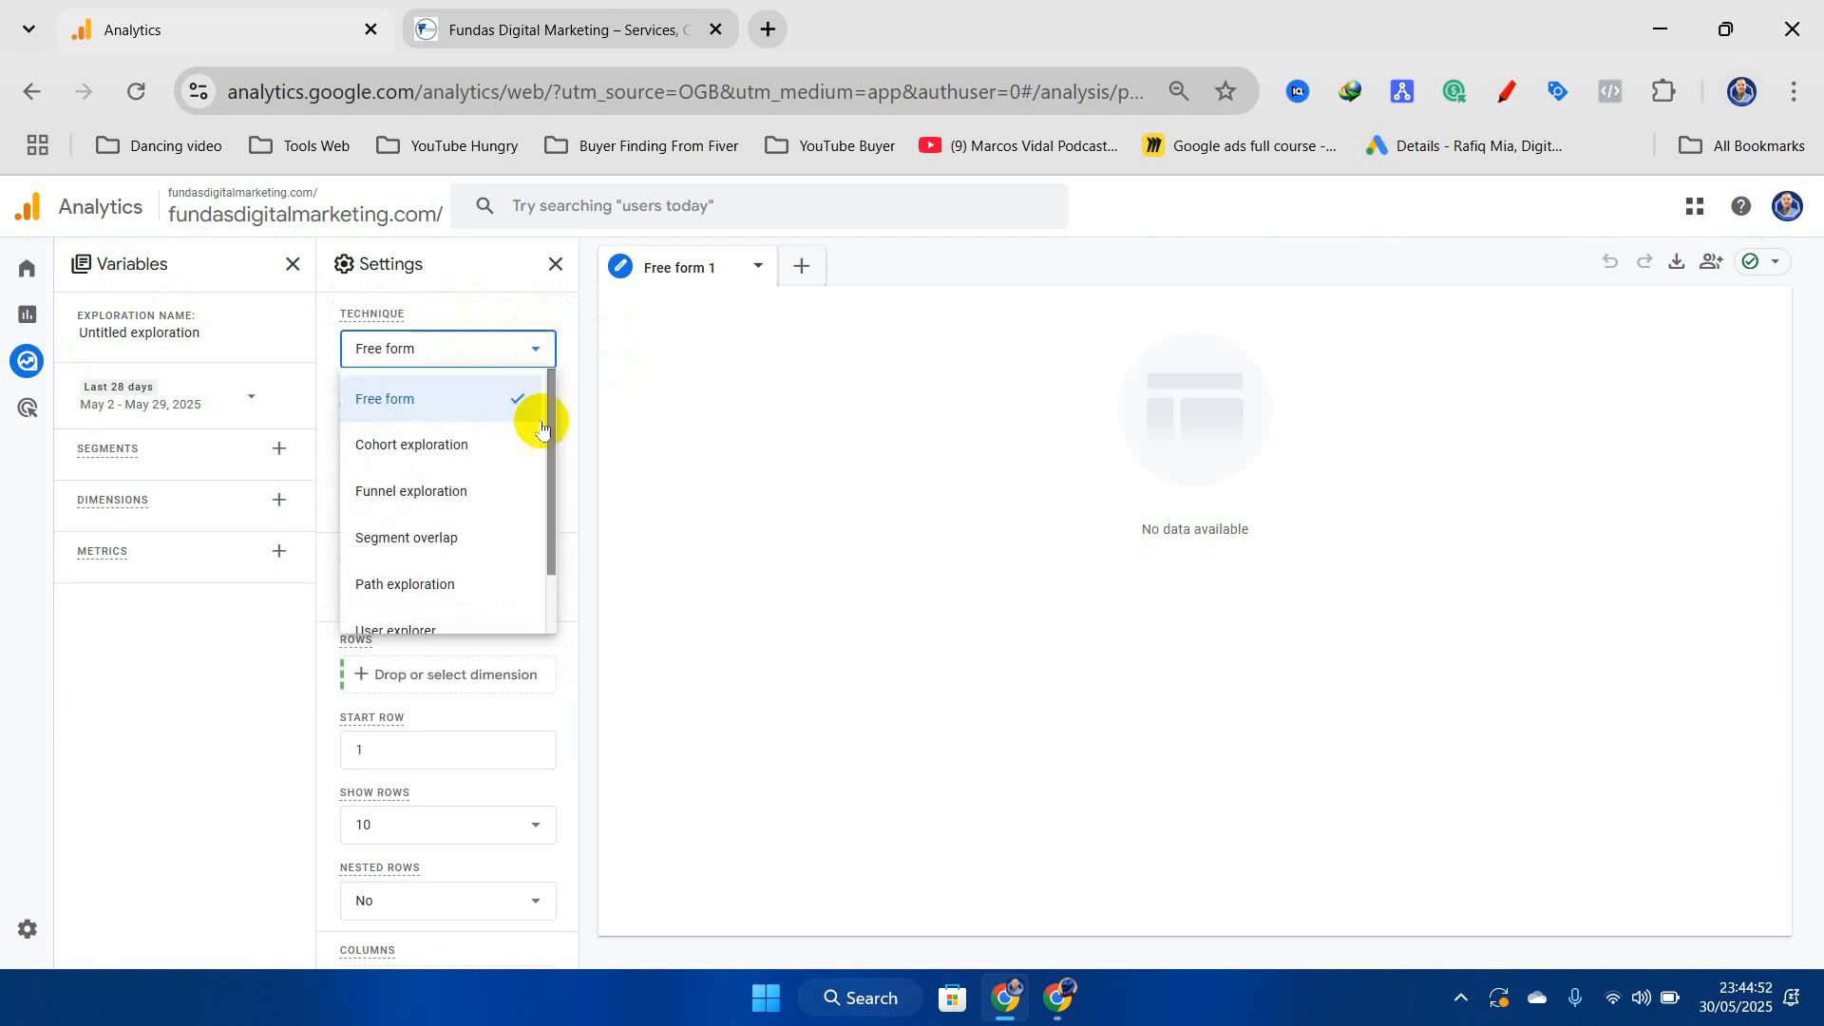
{"action": "left_click", "coordinate": [391, 493]}
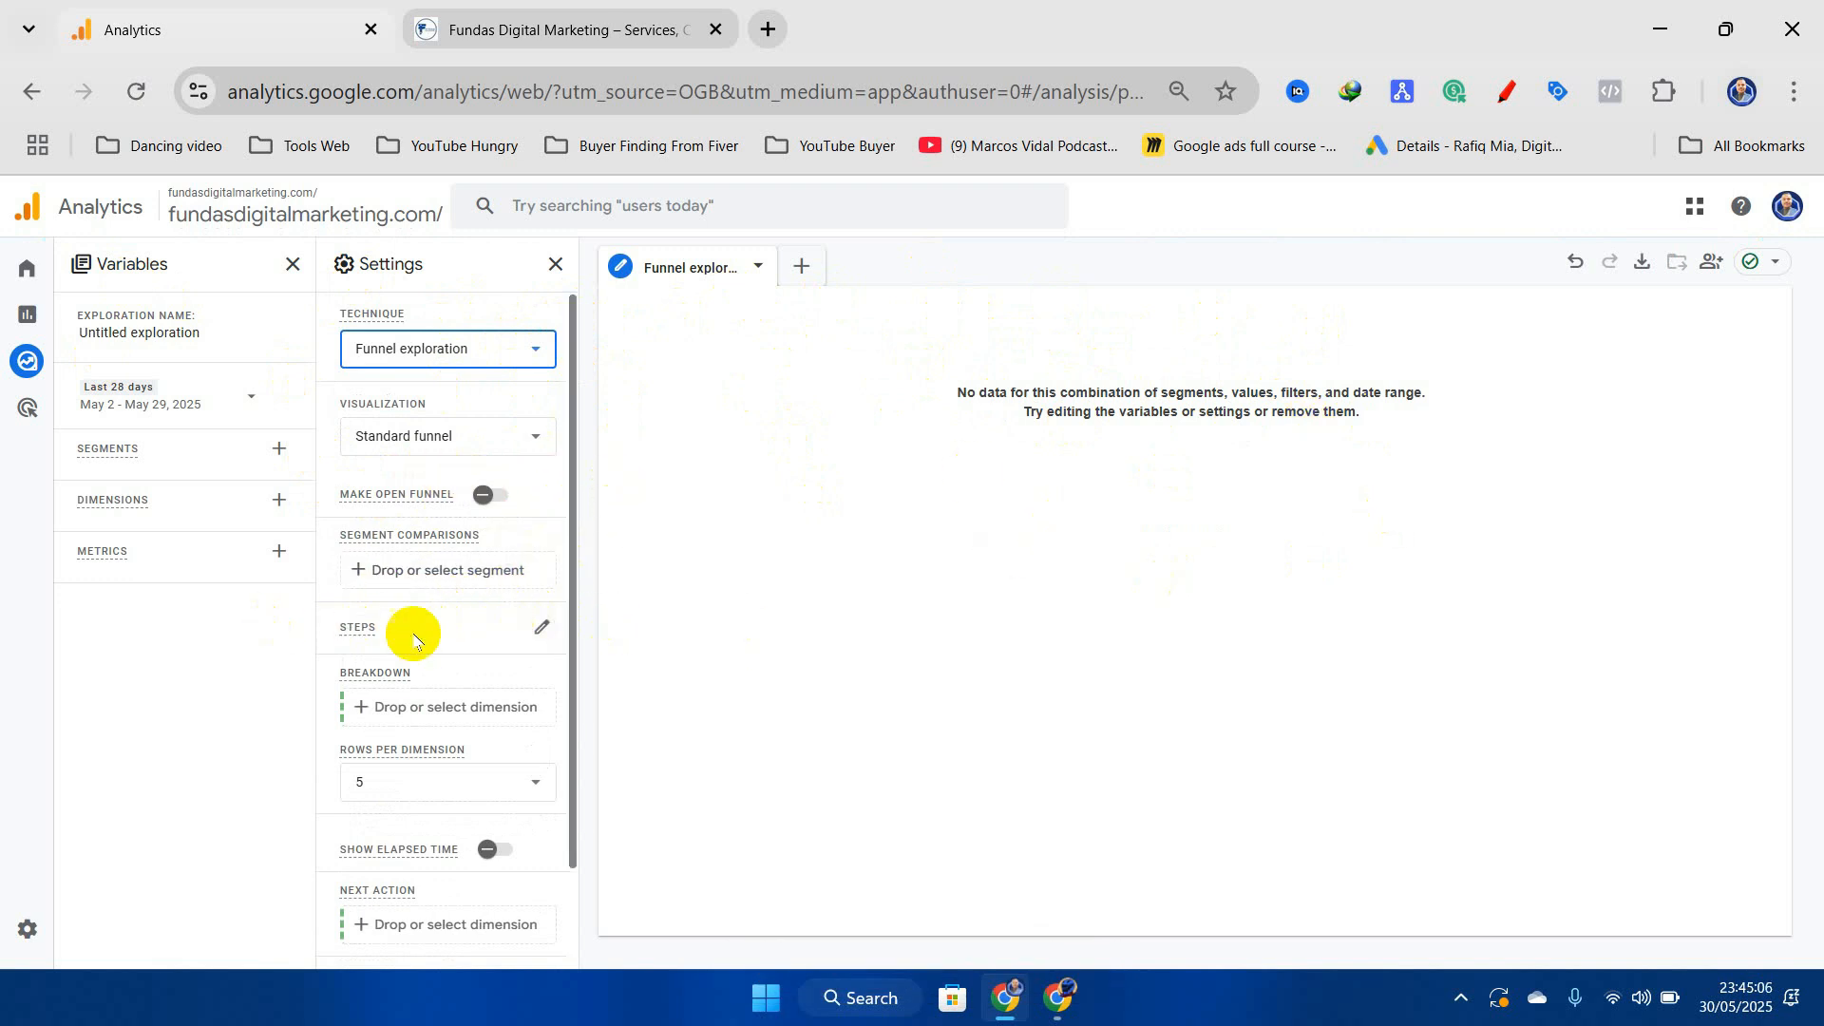
{"action": "left_click", "coordinate": [544, 627]}
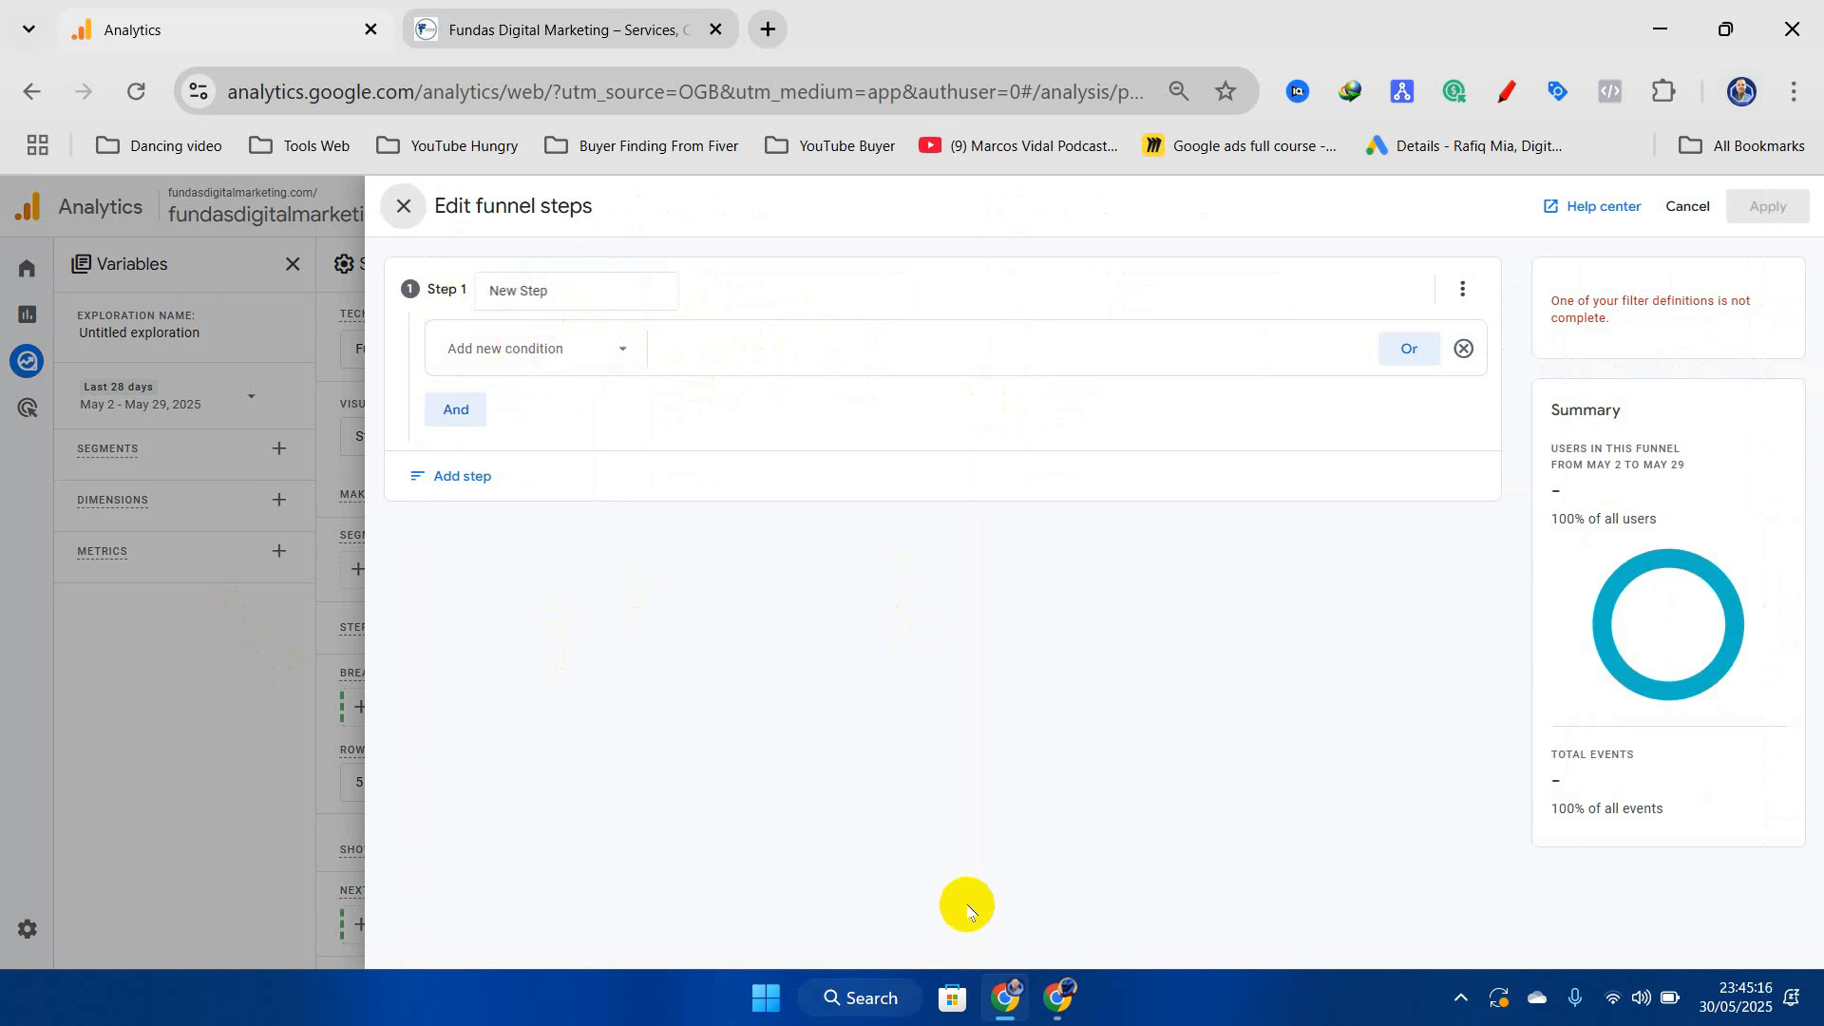
Check the "Steps of the funnel" list on the Miro board, then return to Google Analytics
{"action": "mouse_move", "coordinate": [1070, 1006]}
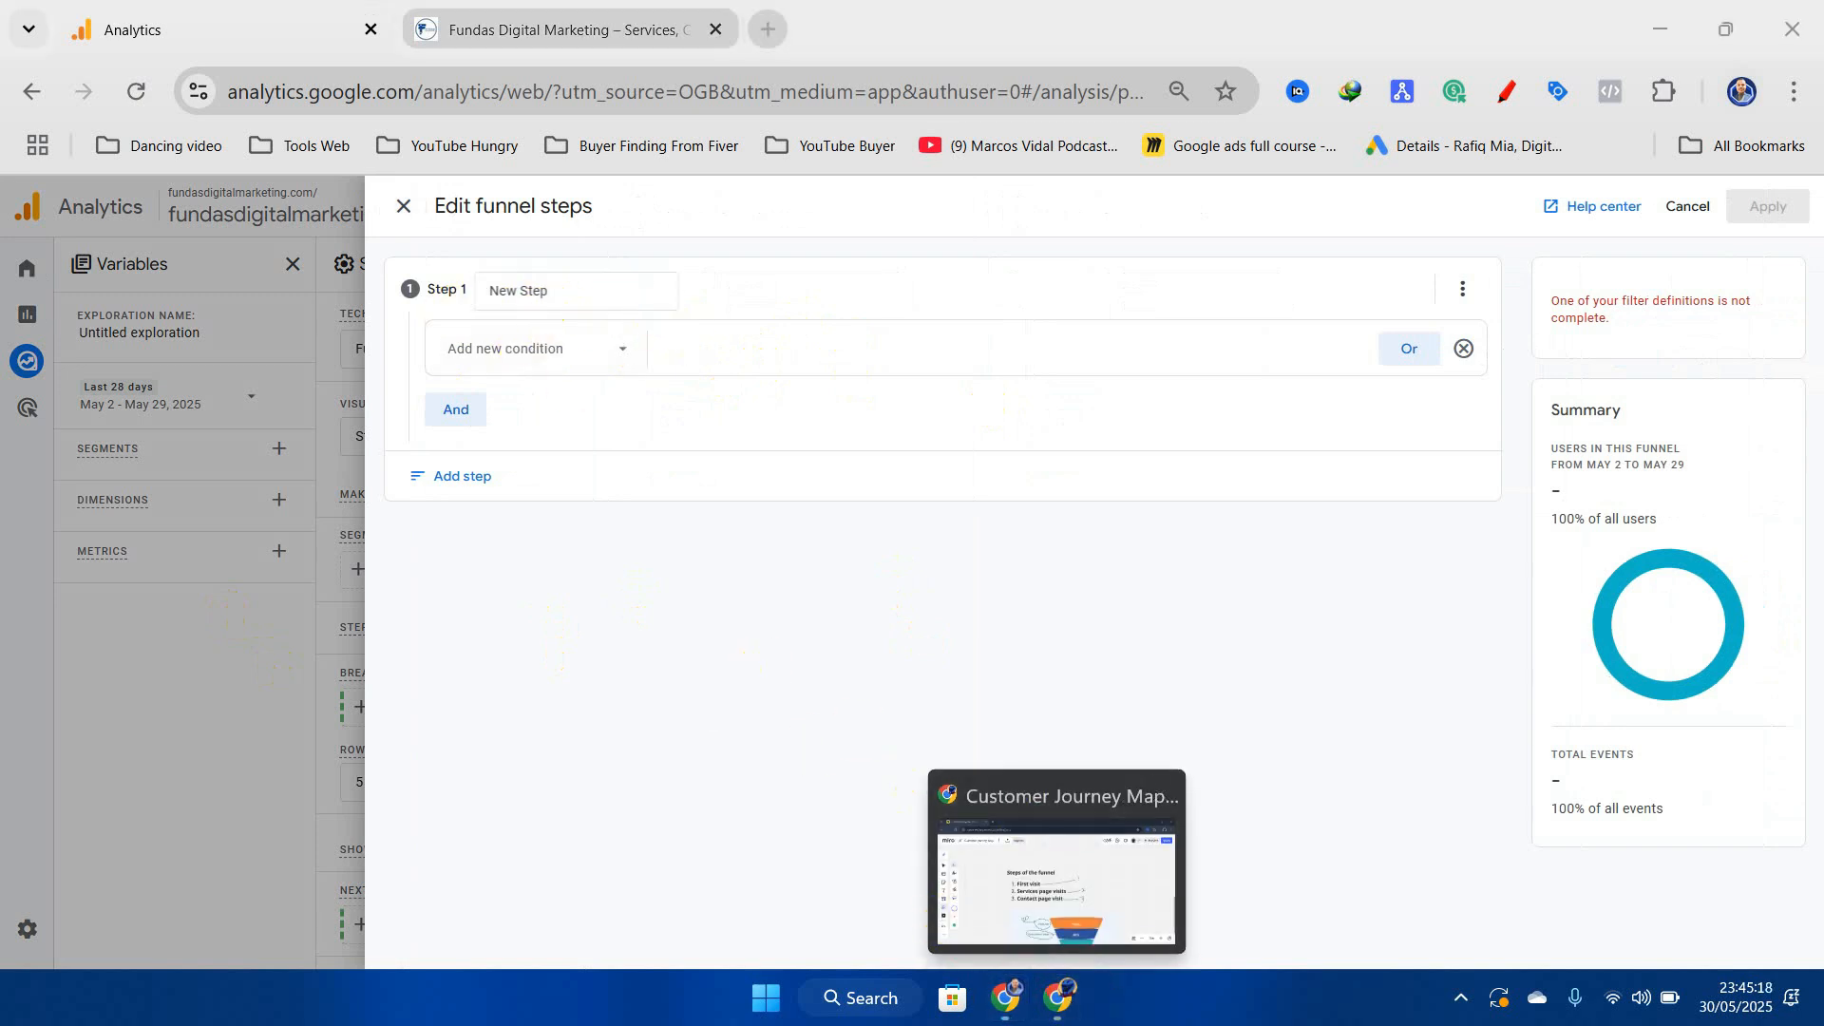
{"action": "left_click", "coordinate": [1062, 1005]}
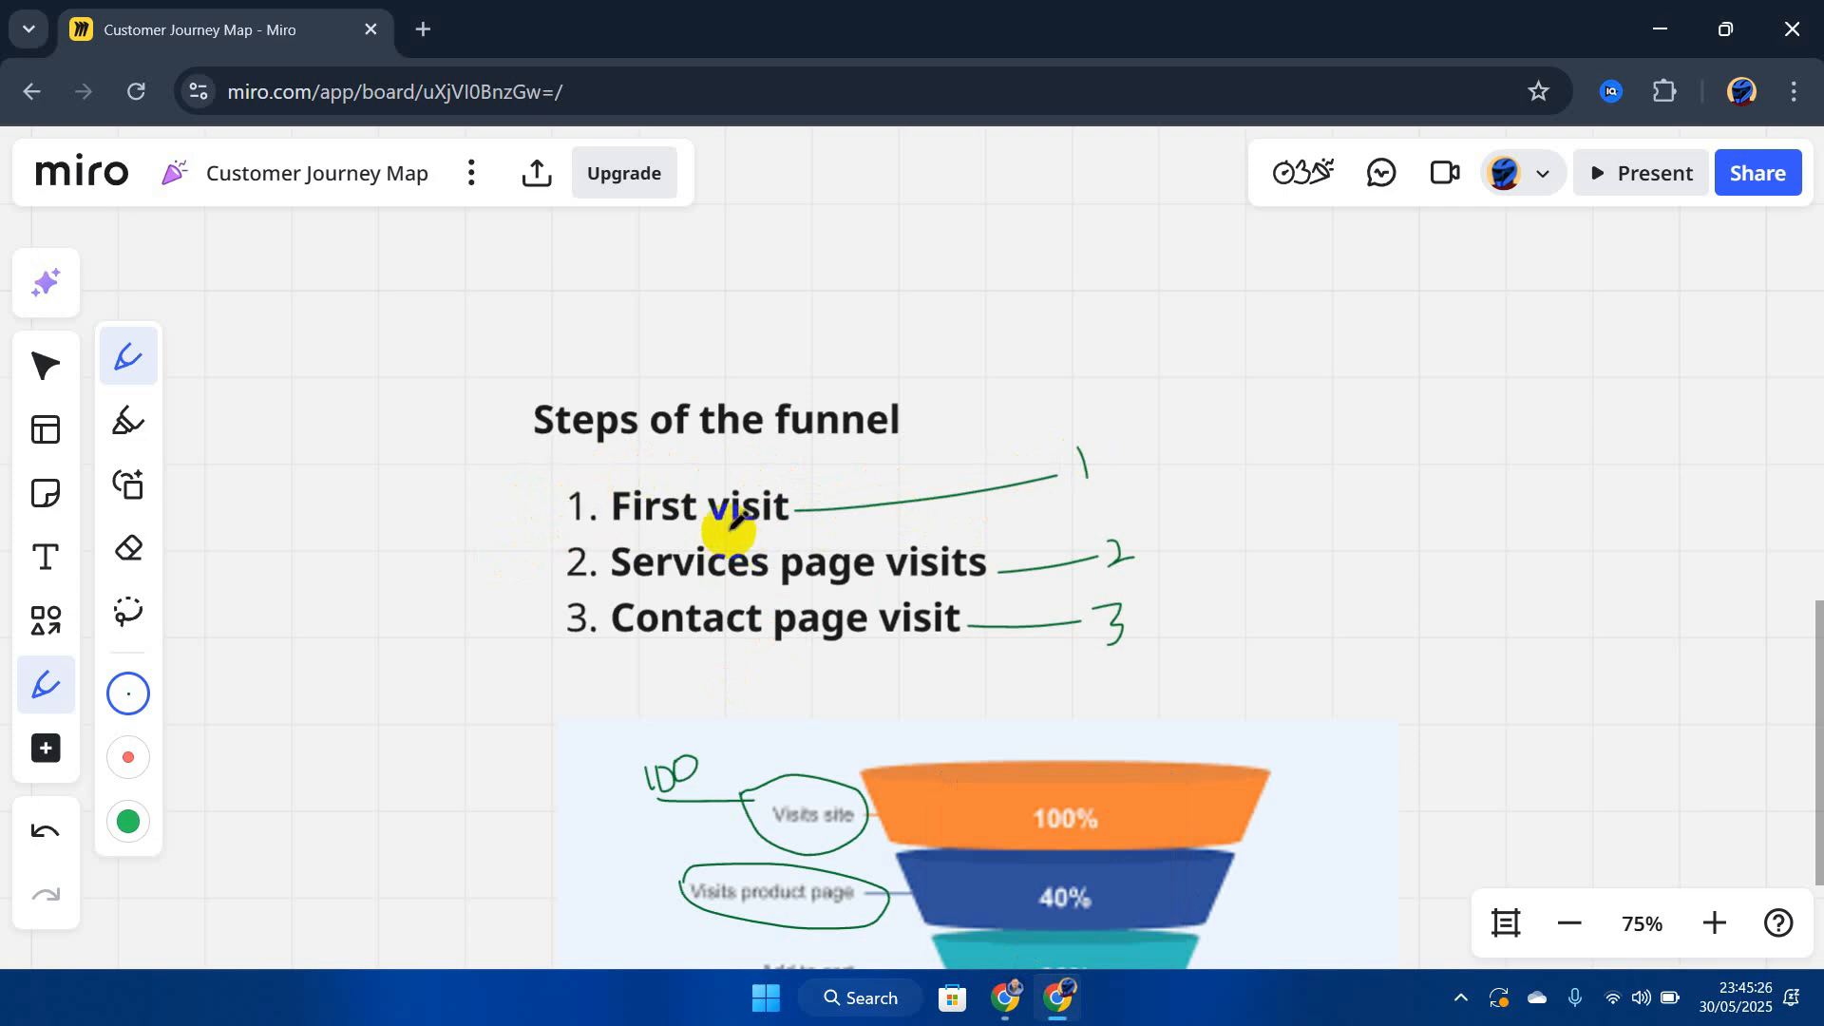
{"action": "left_click", "coordinate": [1007, 1000]}
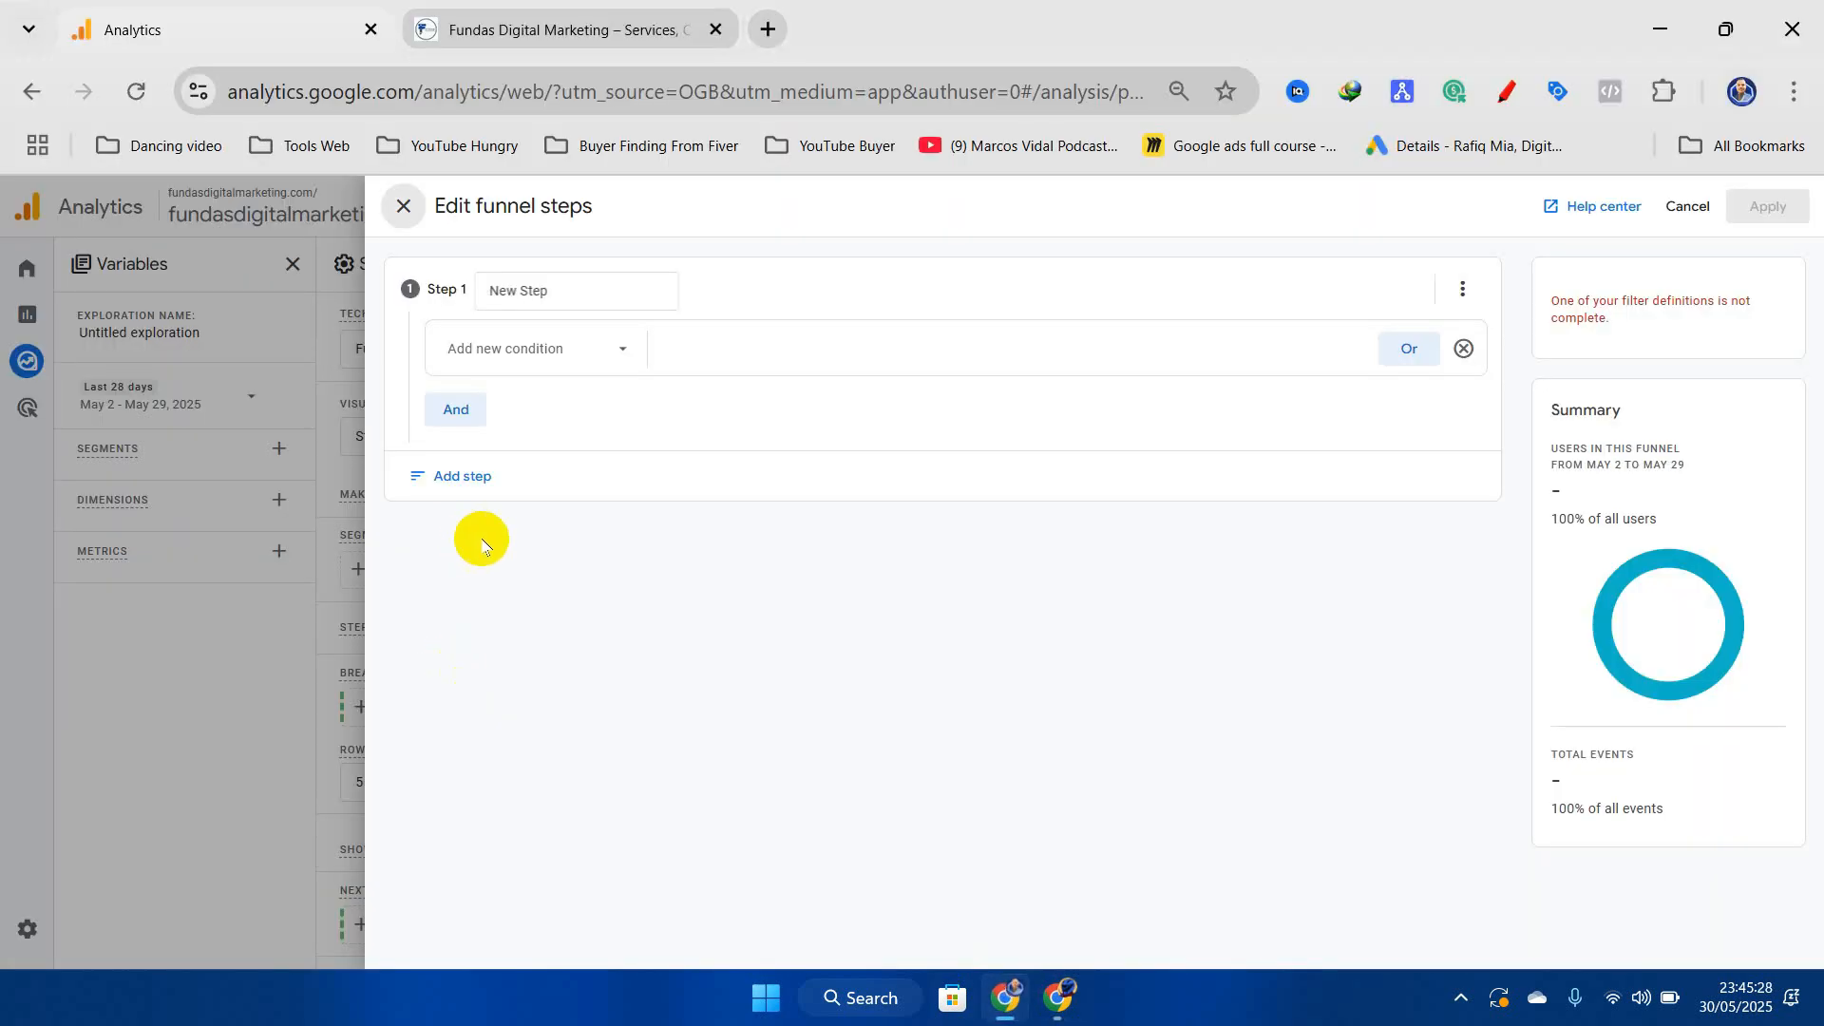
Set the first funnel step's condition to the first_visit event
{"action": "left_click", "coordinate": [611, 344]}
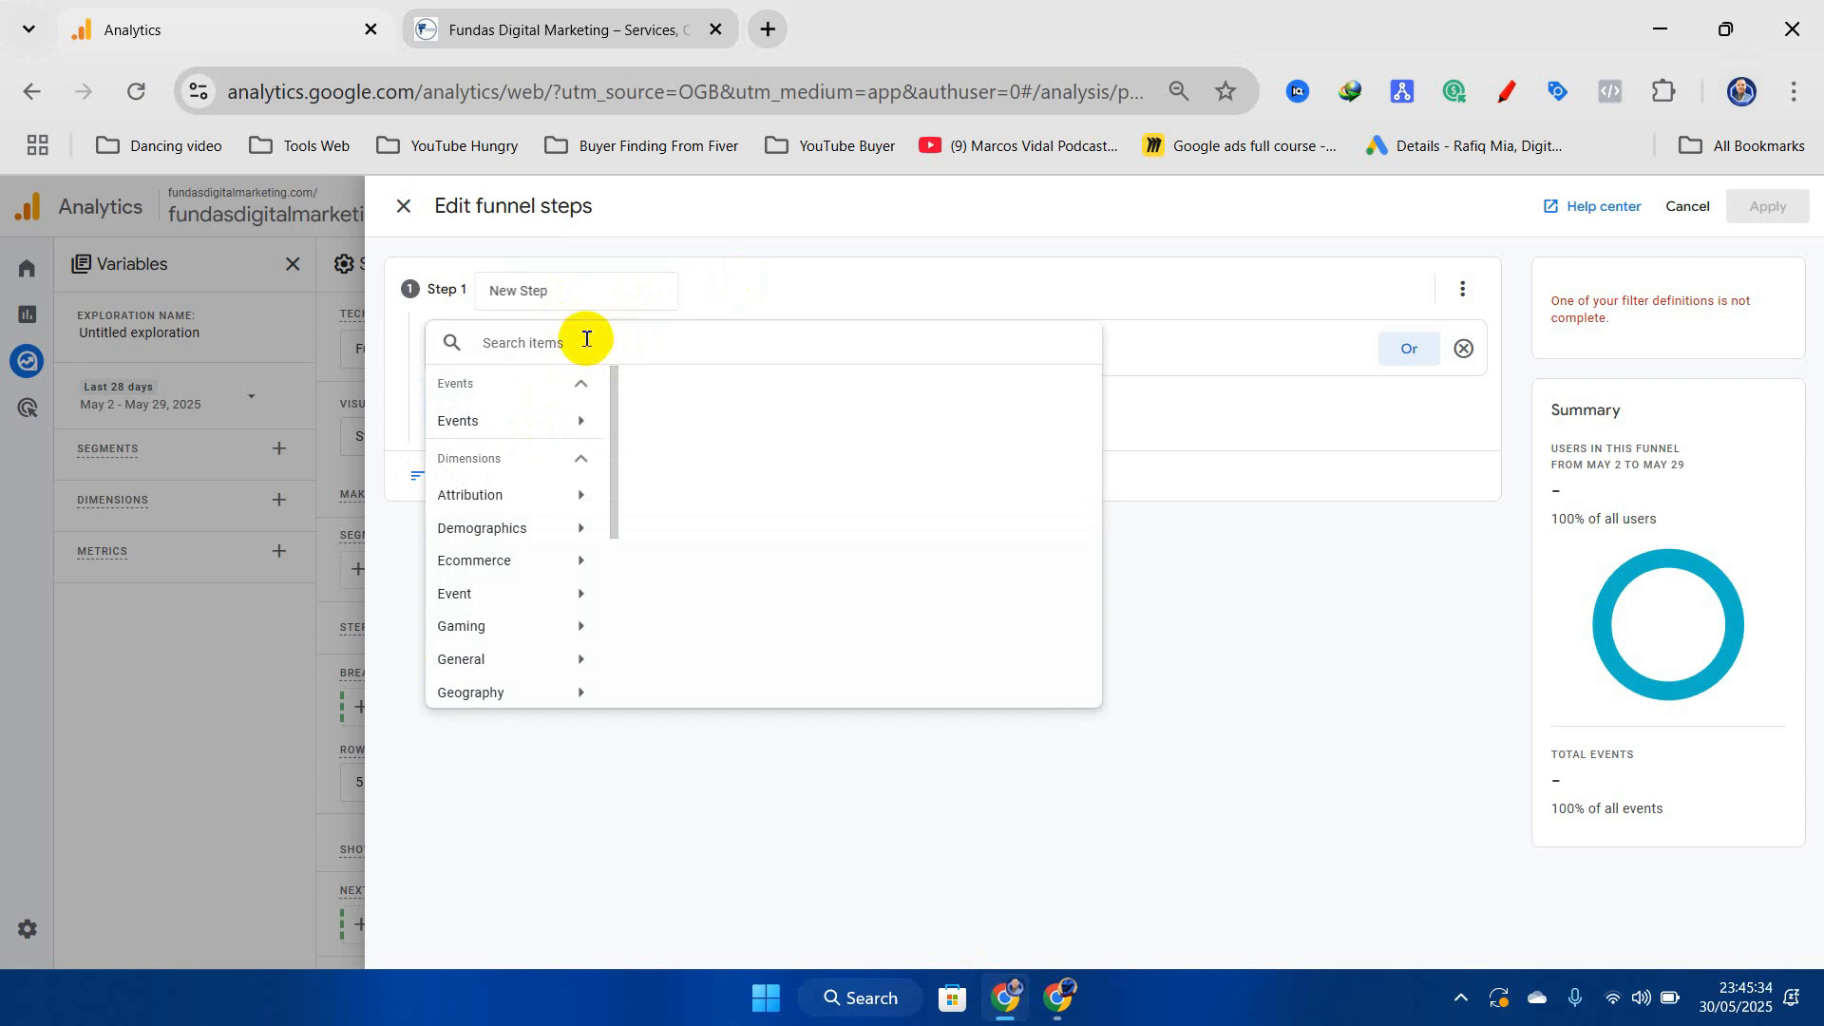
{"action": "left_click", "coordinate": [587, 342]}
{"action": "type", "text": "fir"}
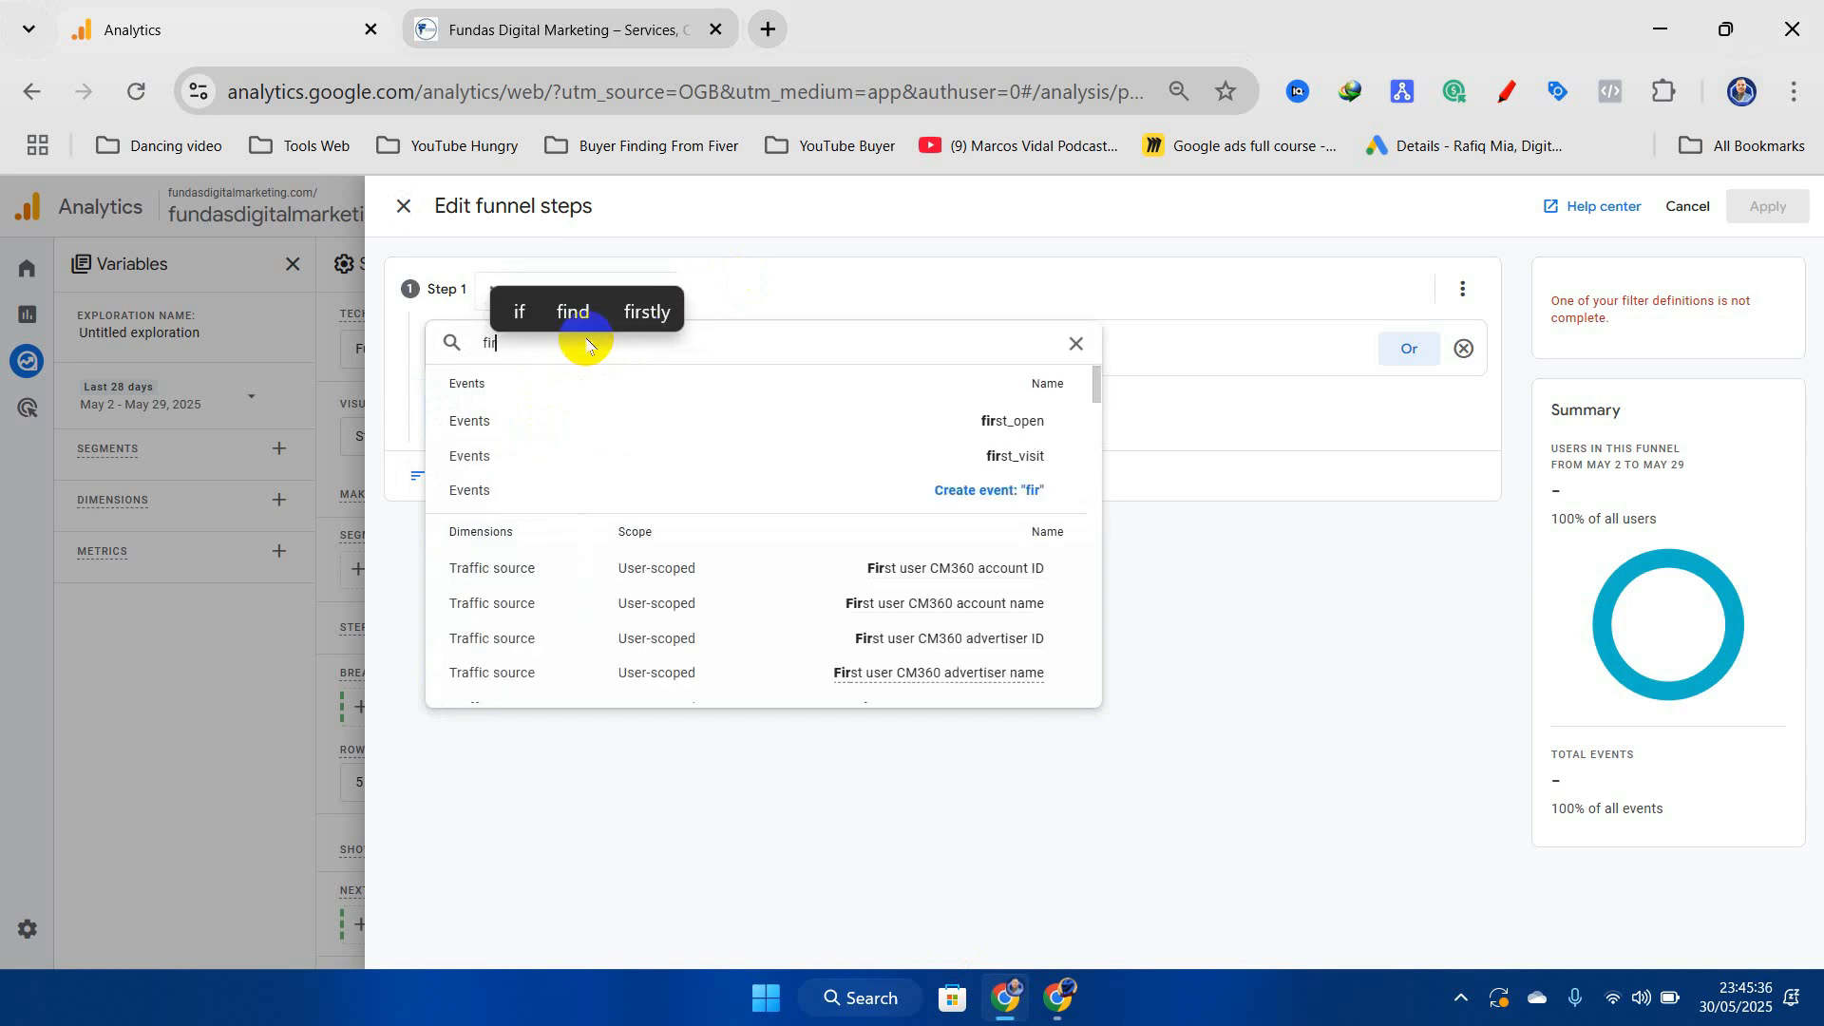
{"action": "type", "text": "st_"}
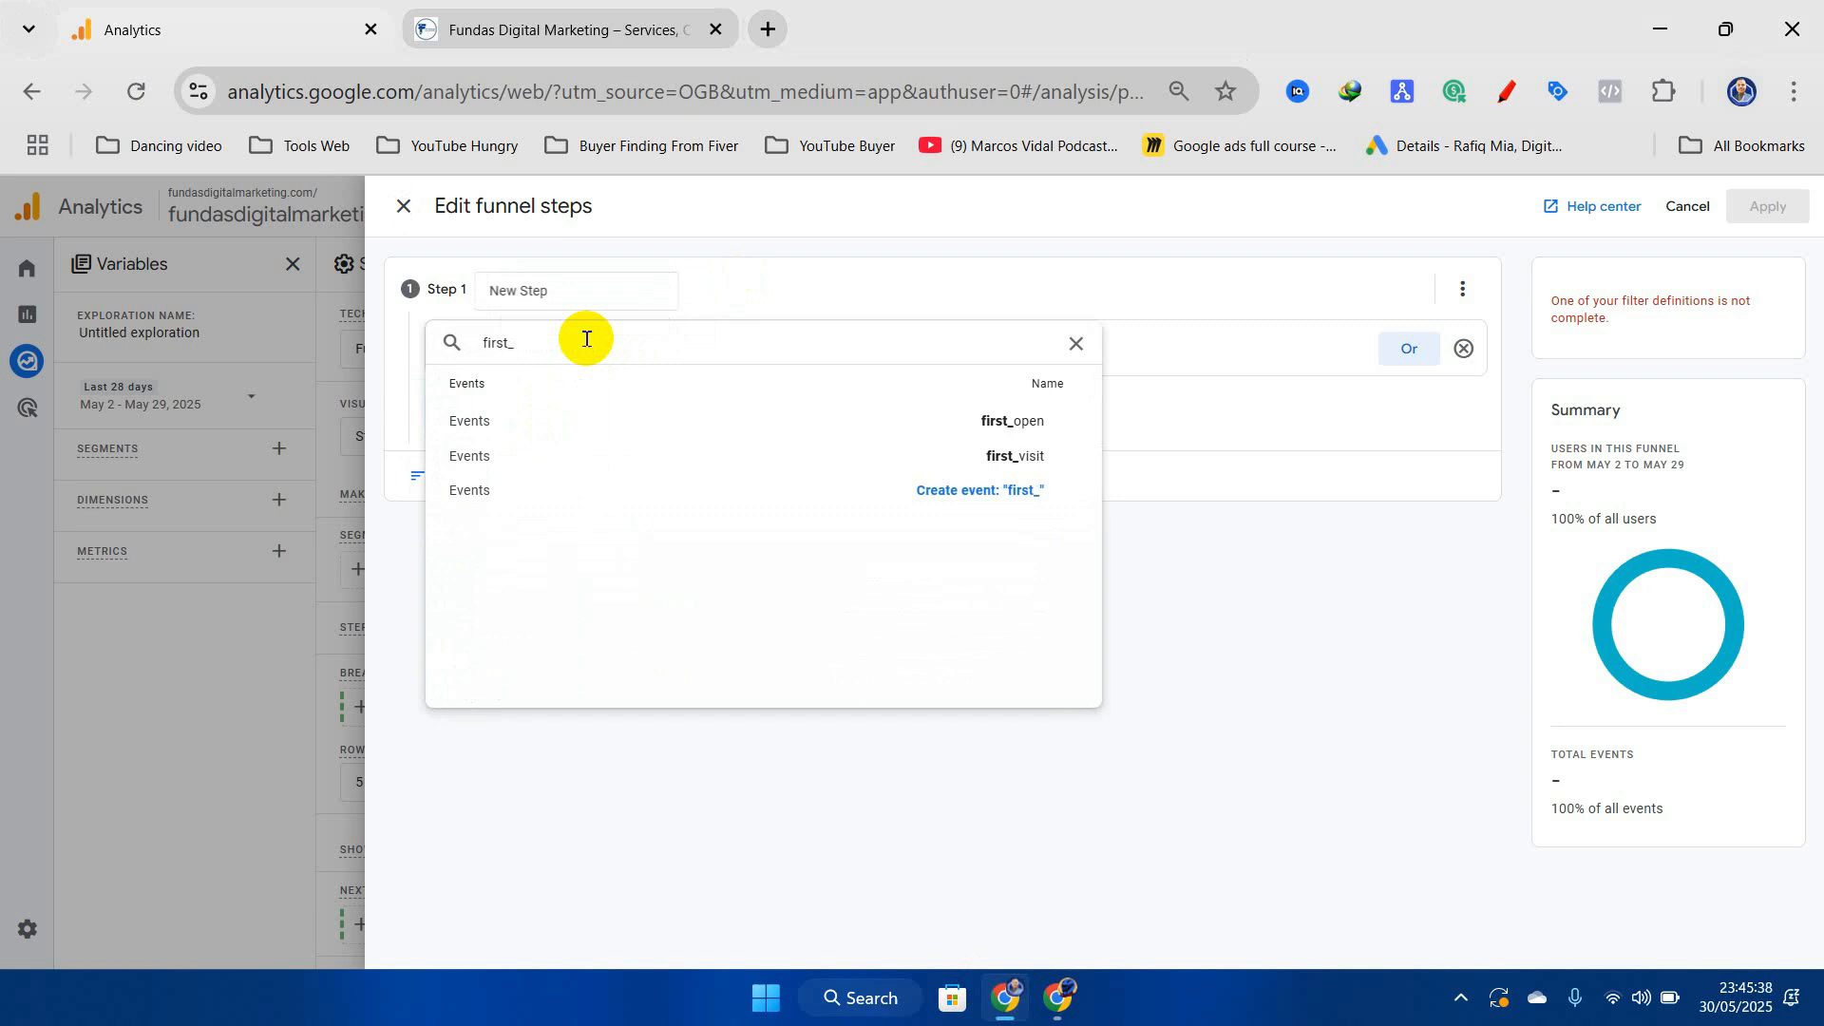
{"action": "left_click", "coordinate": [1006, 456]}
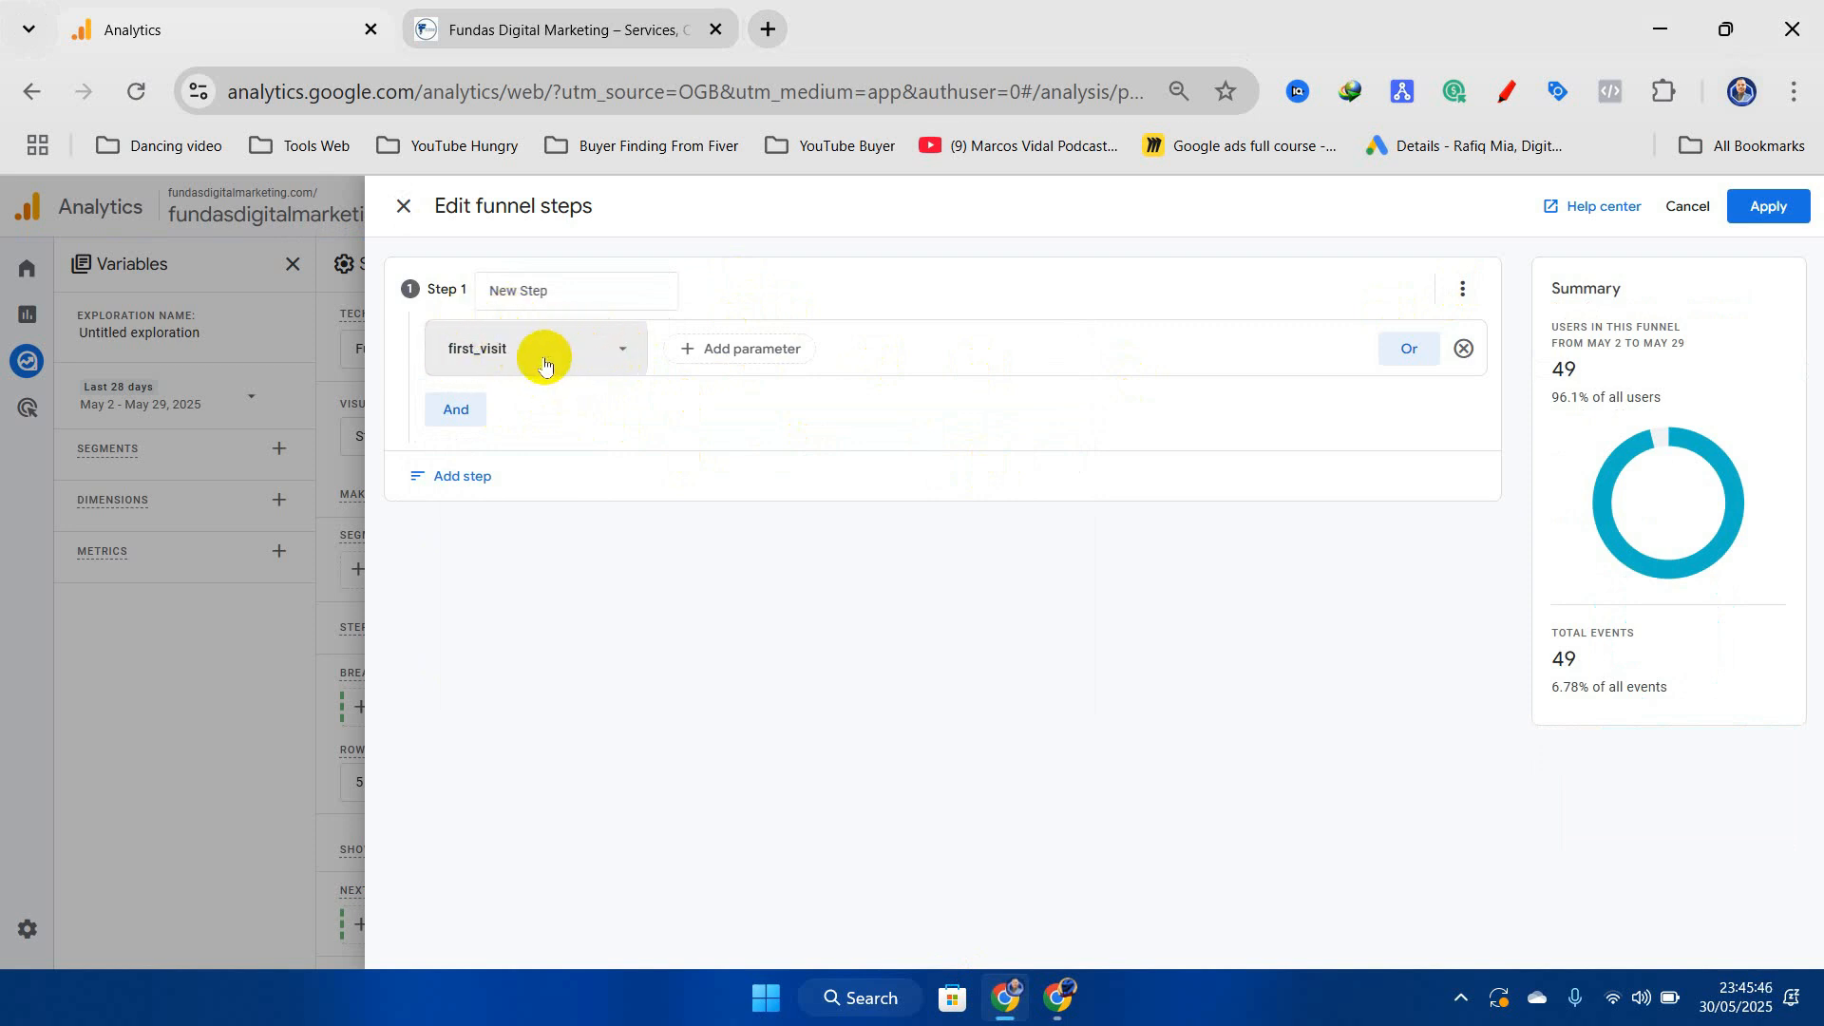
Add an alternative OR condition with the first_open event to the first funnel step
{"action": "left_click", "coordinate": [1410, 353]}
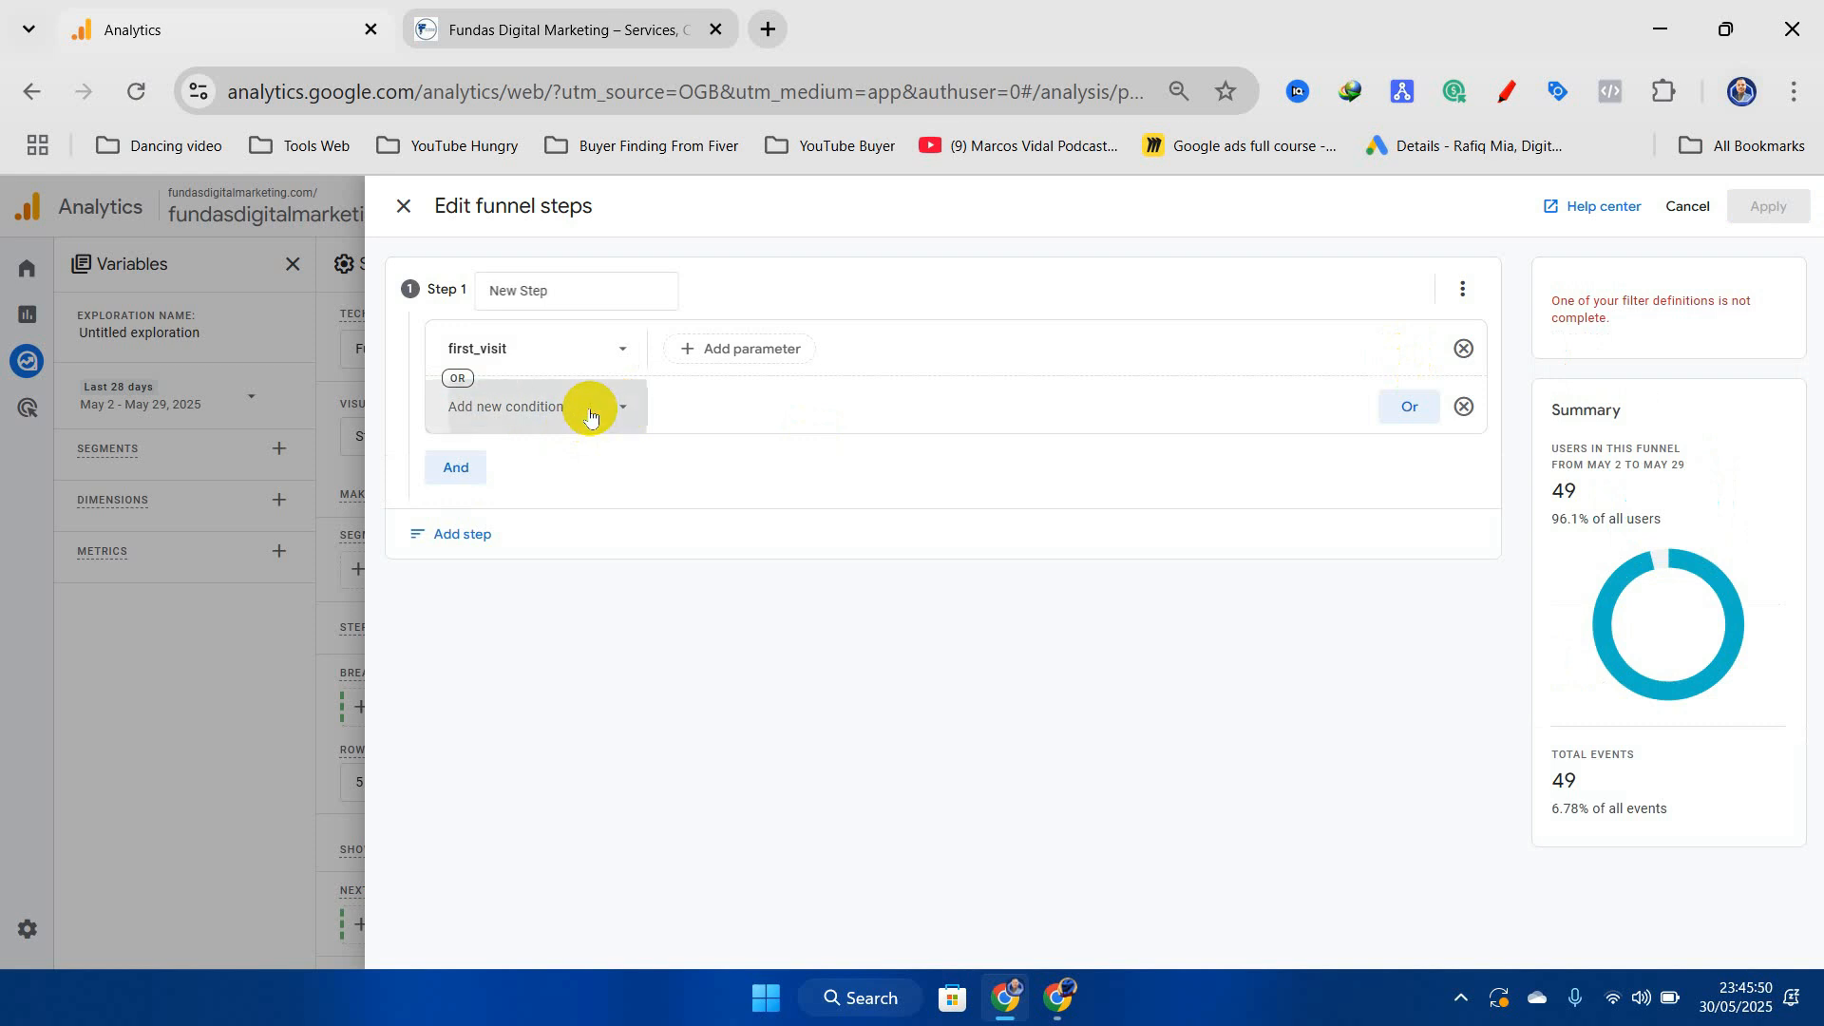
{"action": "left_click", "coordinate": [590, 415]}
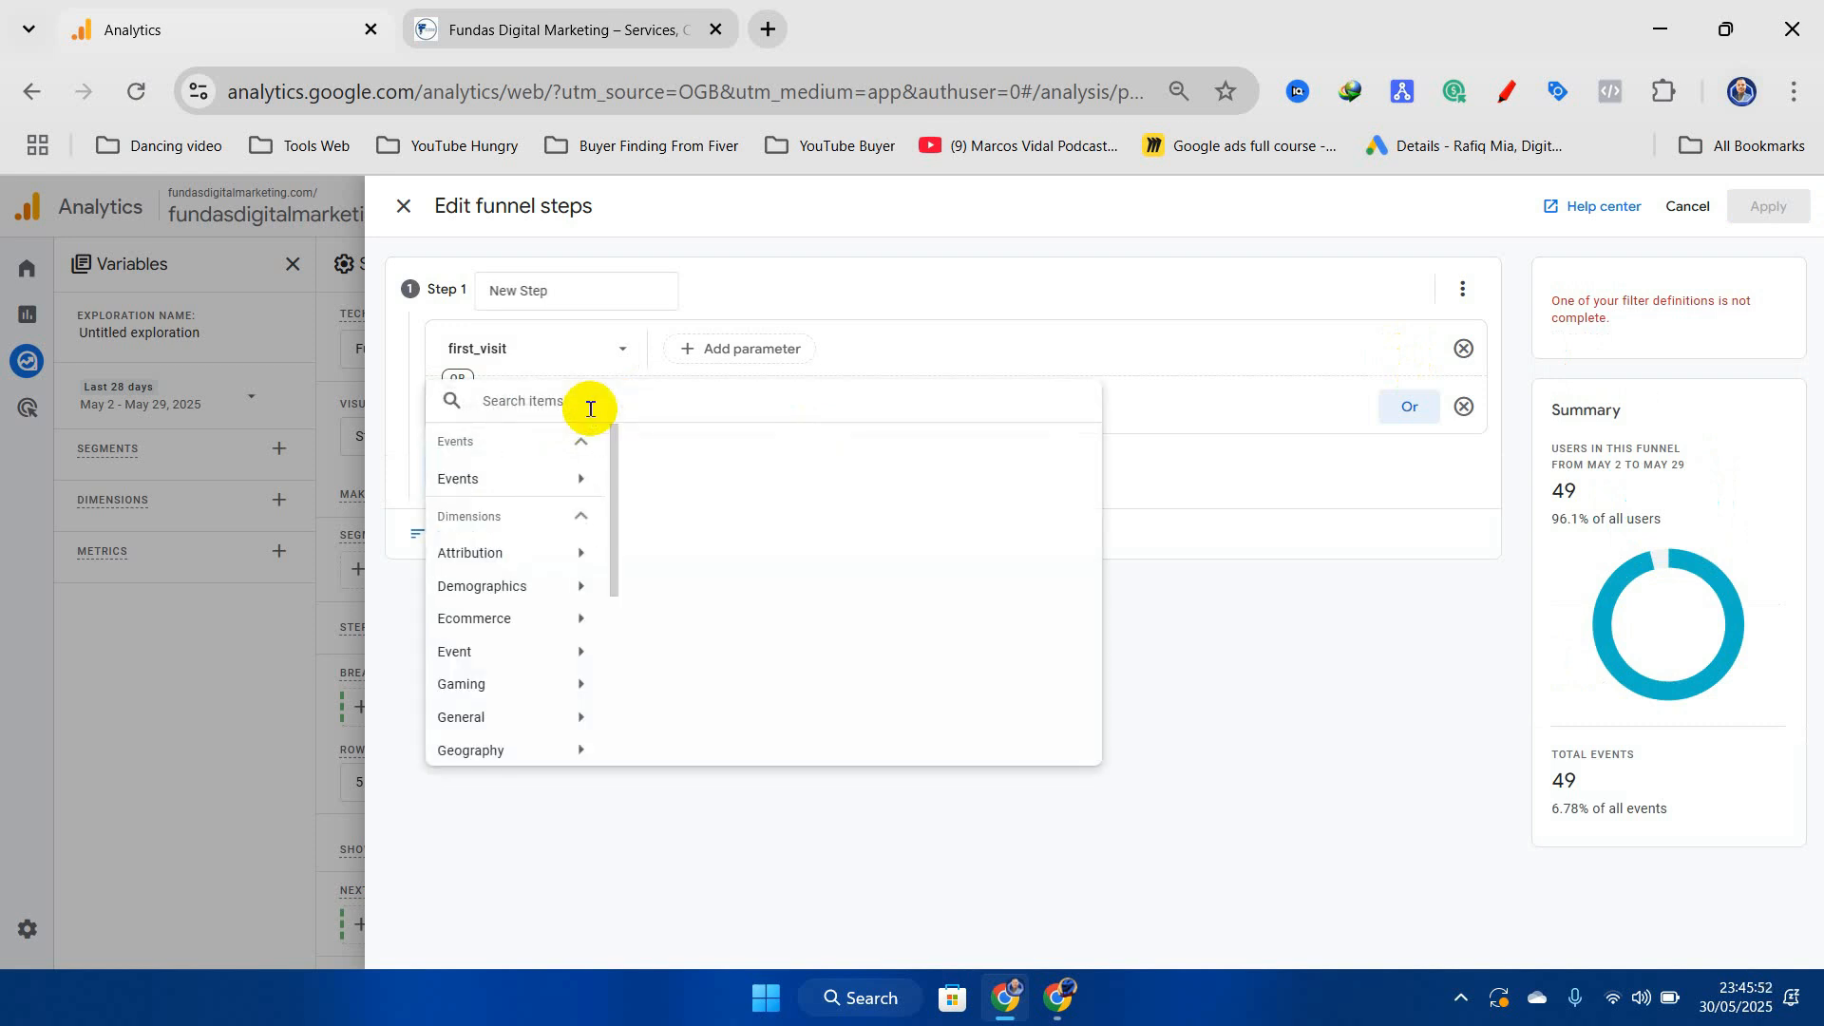
{"action": "type", "text": "fir"}
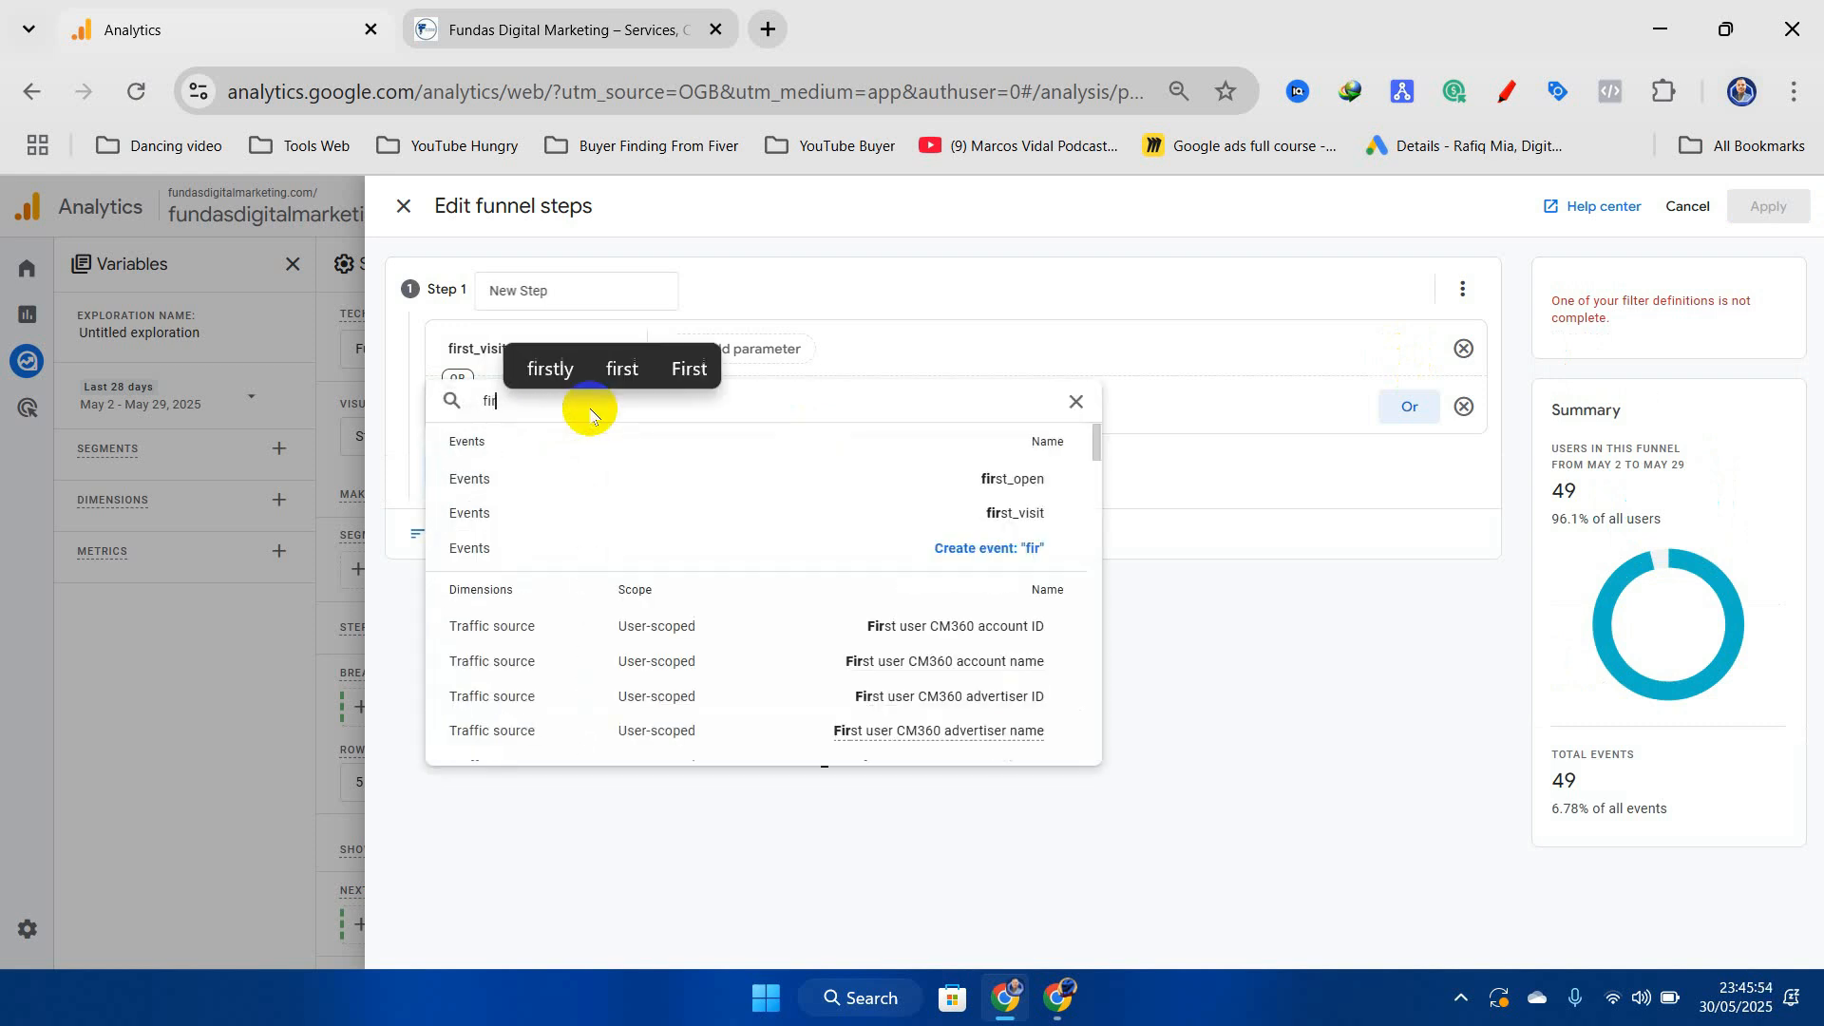
{"action": "type", "text": "st_"}
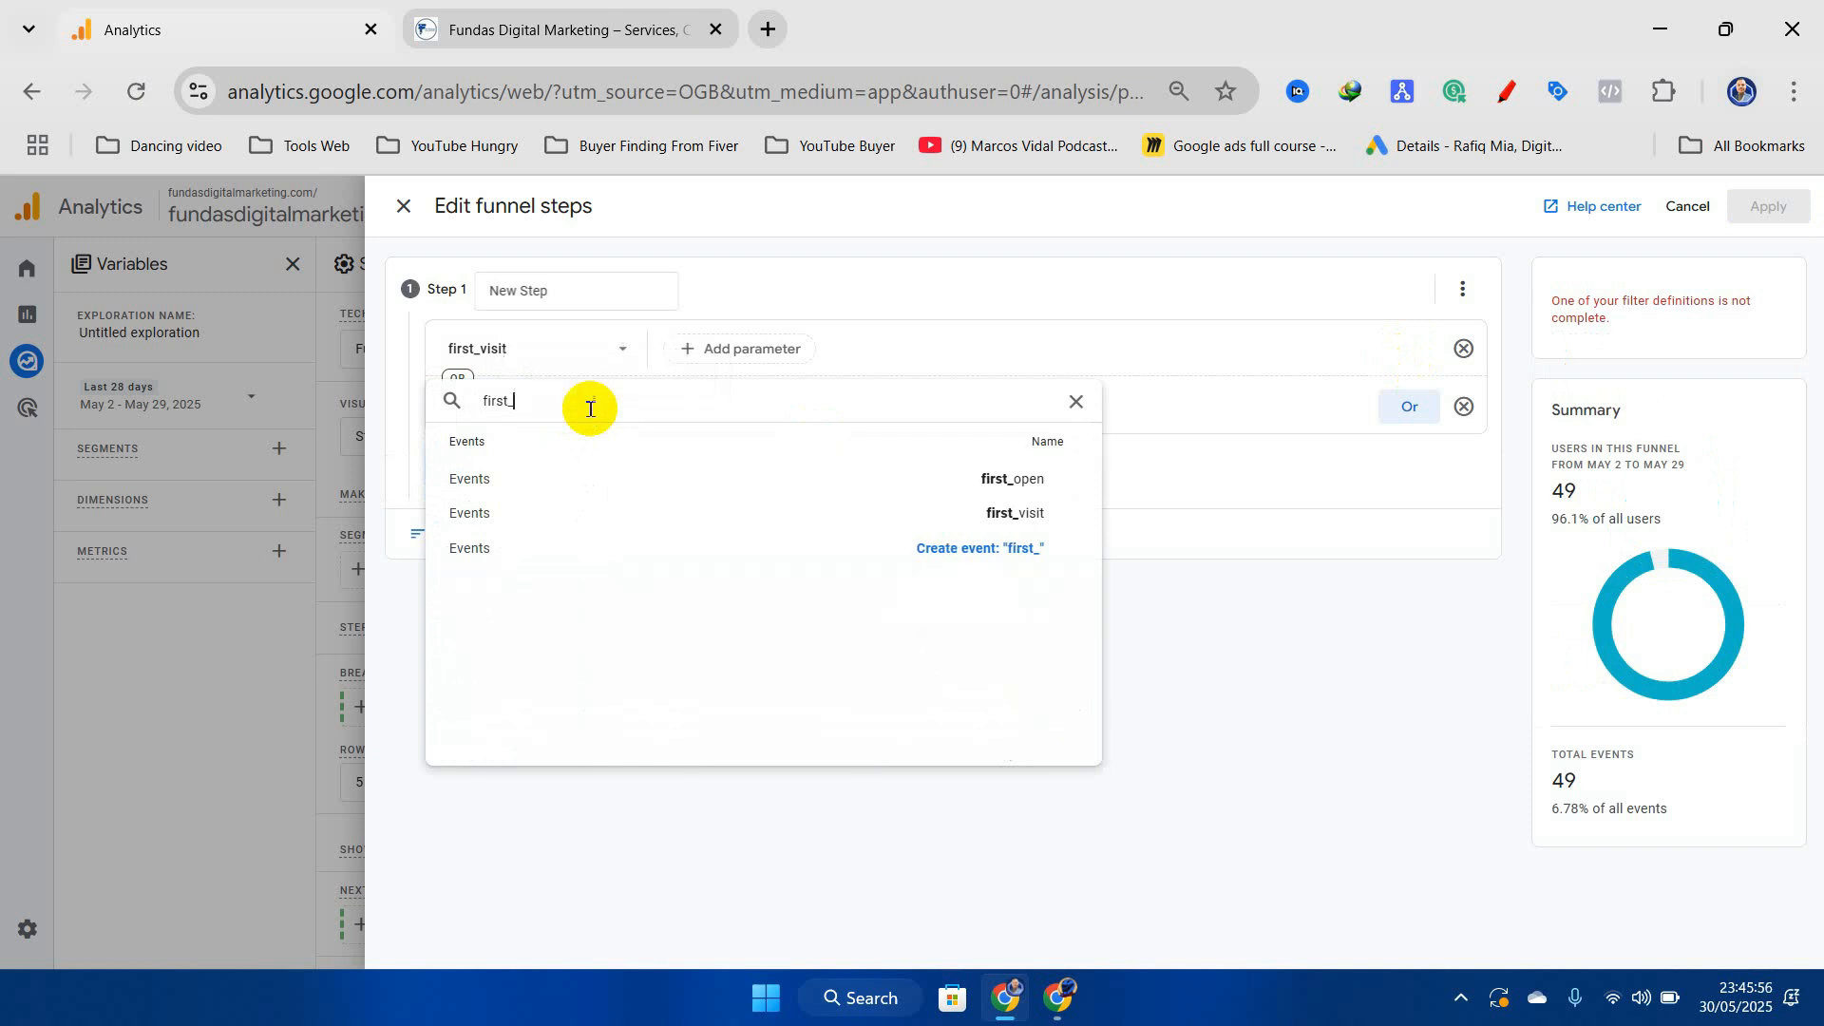
{"action": "left_click", "coordinate": [1031, 487]}
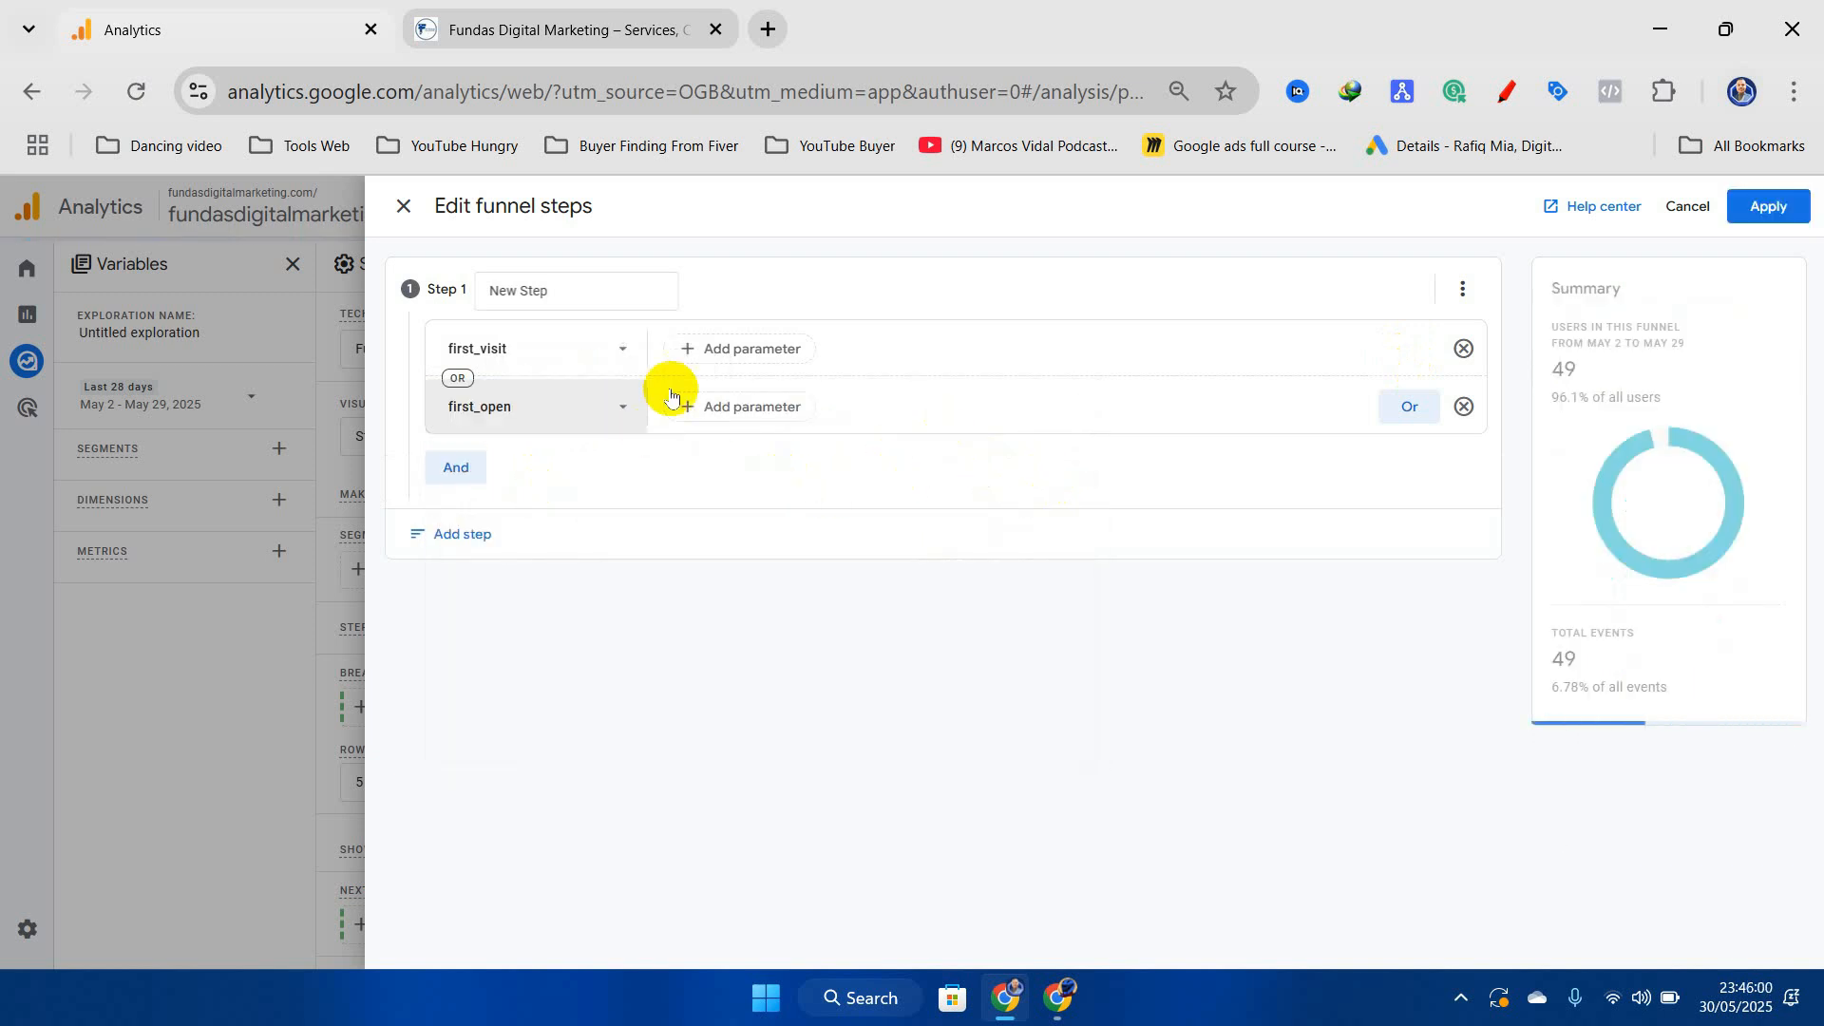
Rename the first funnel step as "Step 01"
{"action": "left_click_drag", "start_coordinate": [555, 290], "coordinate": [490, 293]}
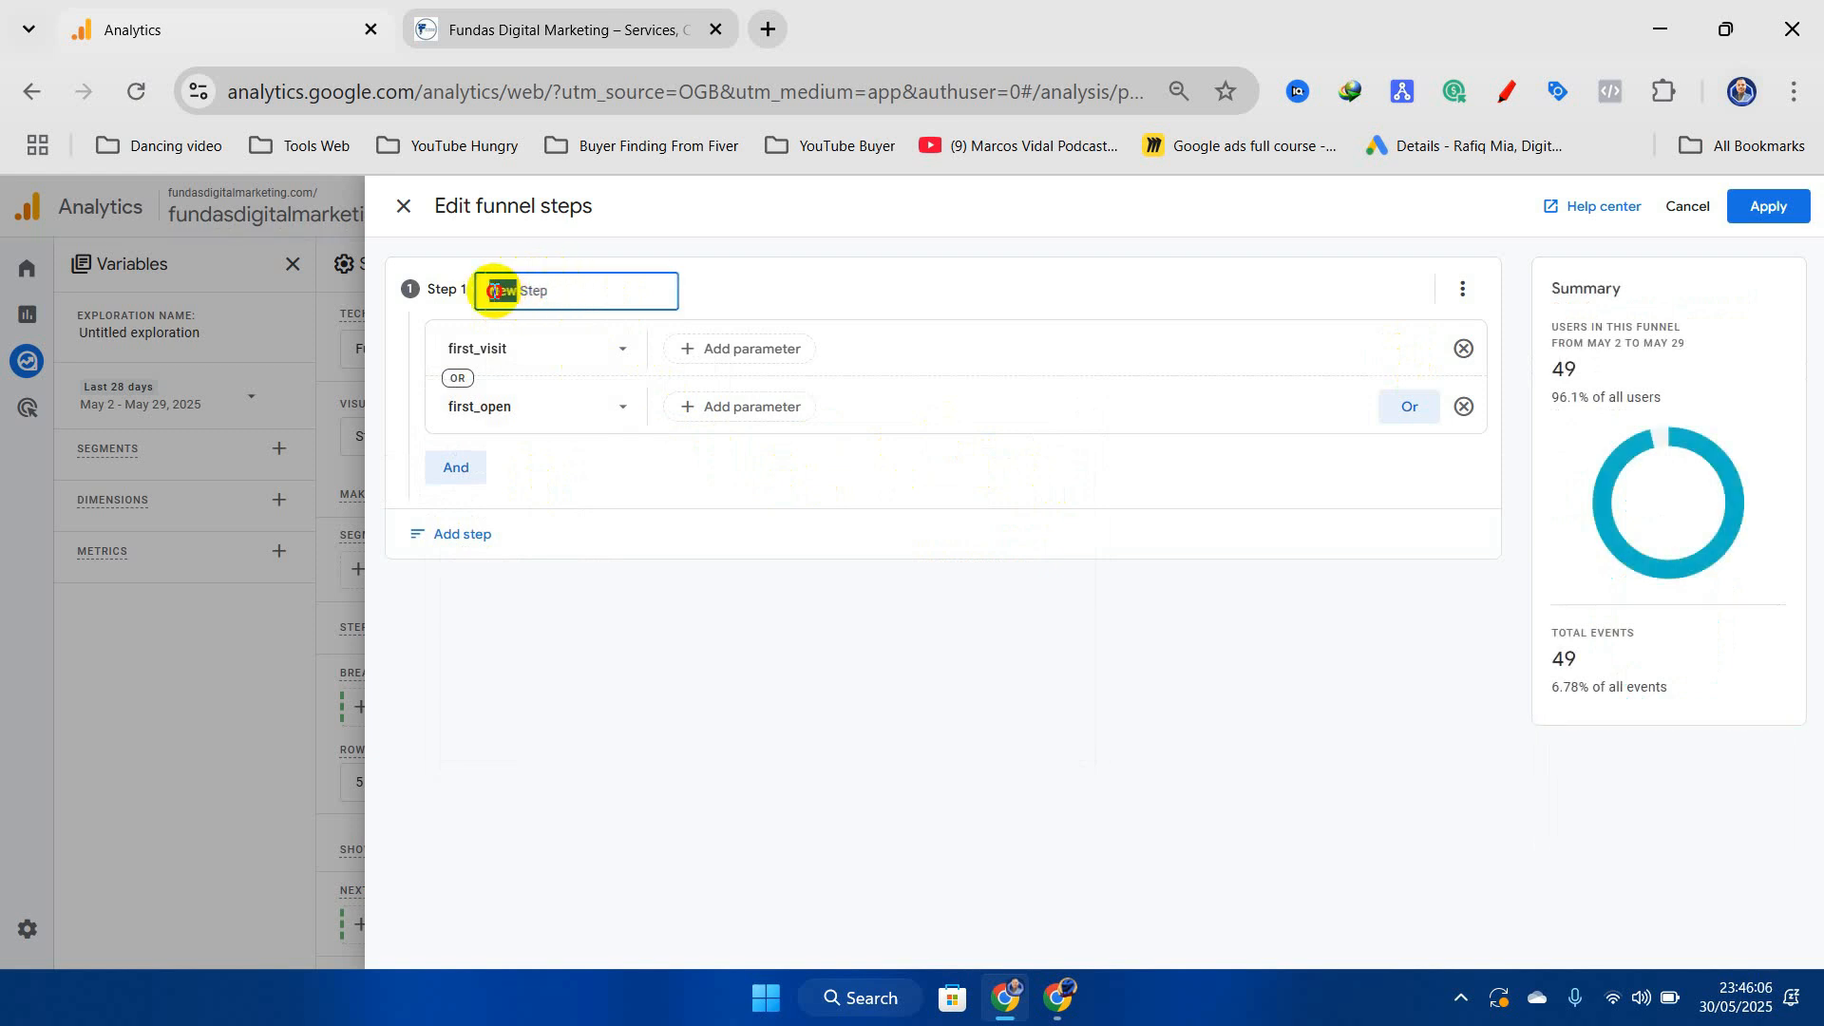
{"action": "type", "text": "Step"}
{"action": "left_click", "coordinate": [576, 291]}
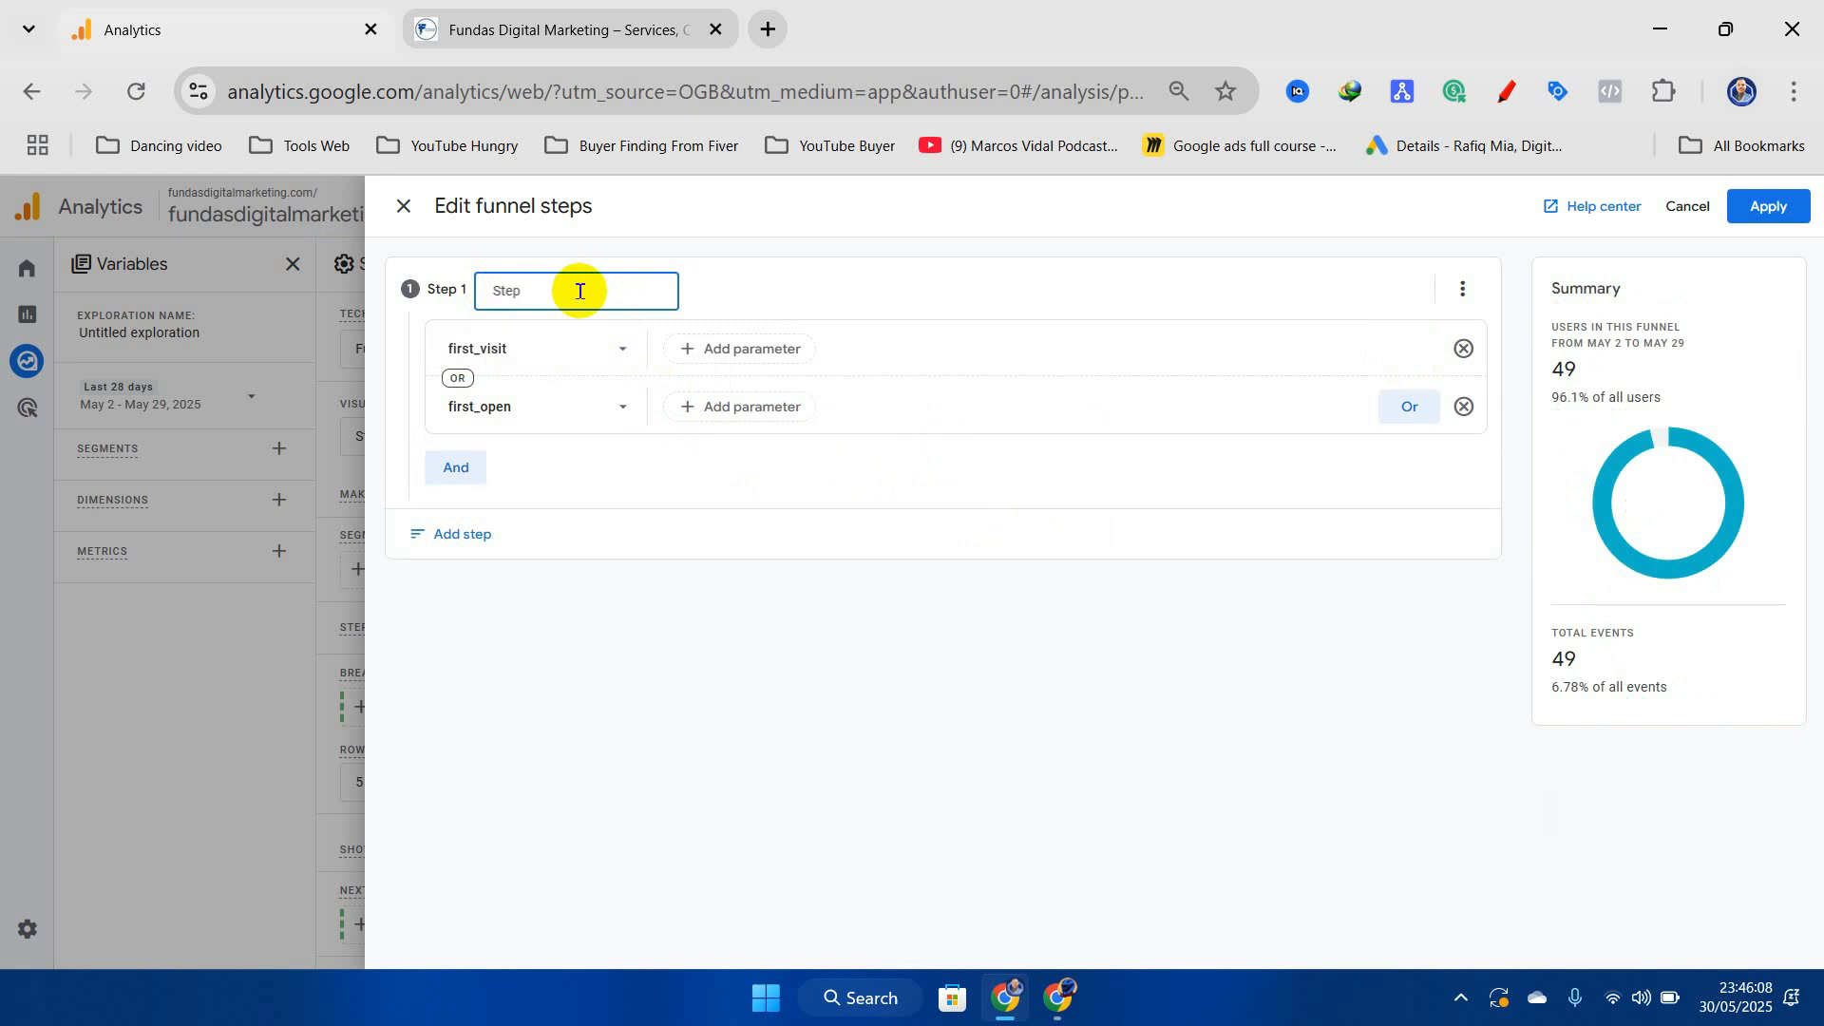
{"action": "type", "text": "01"}
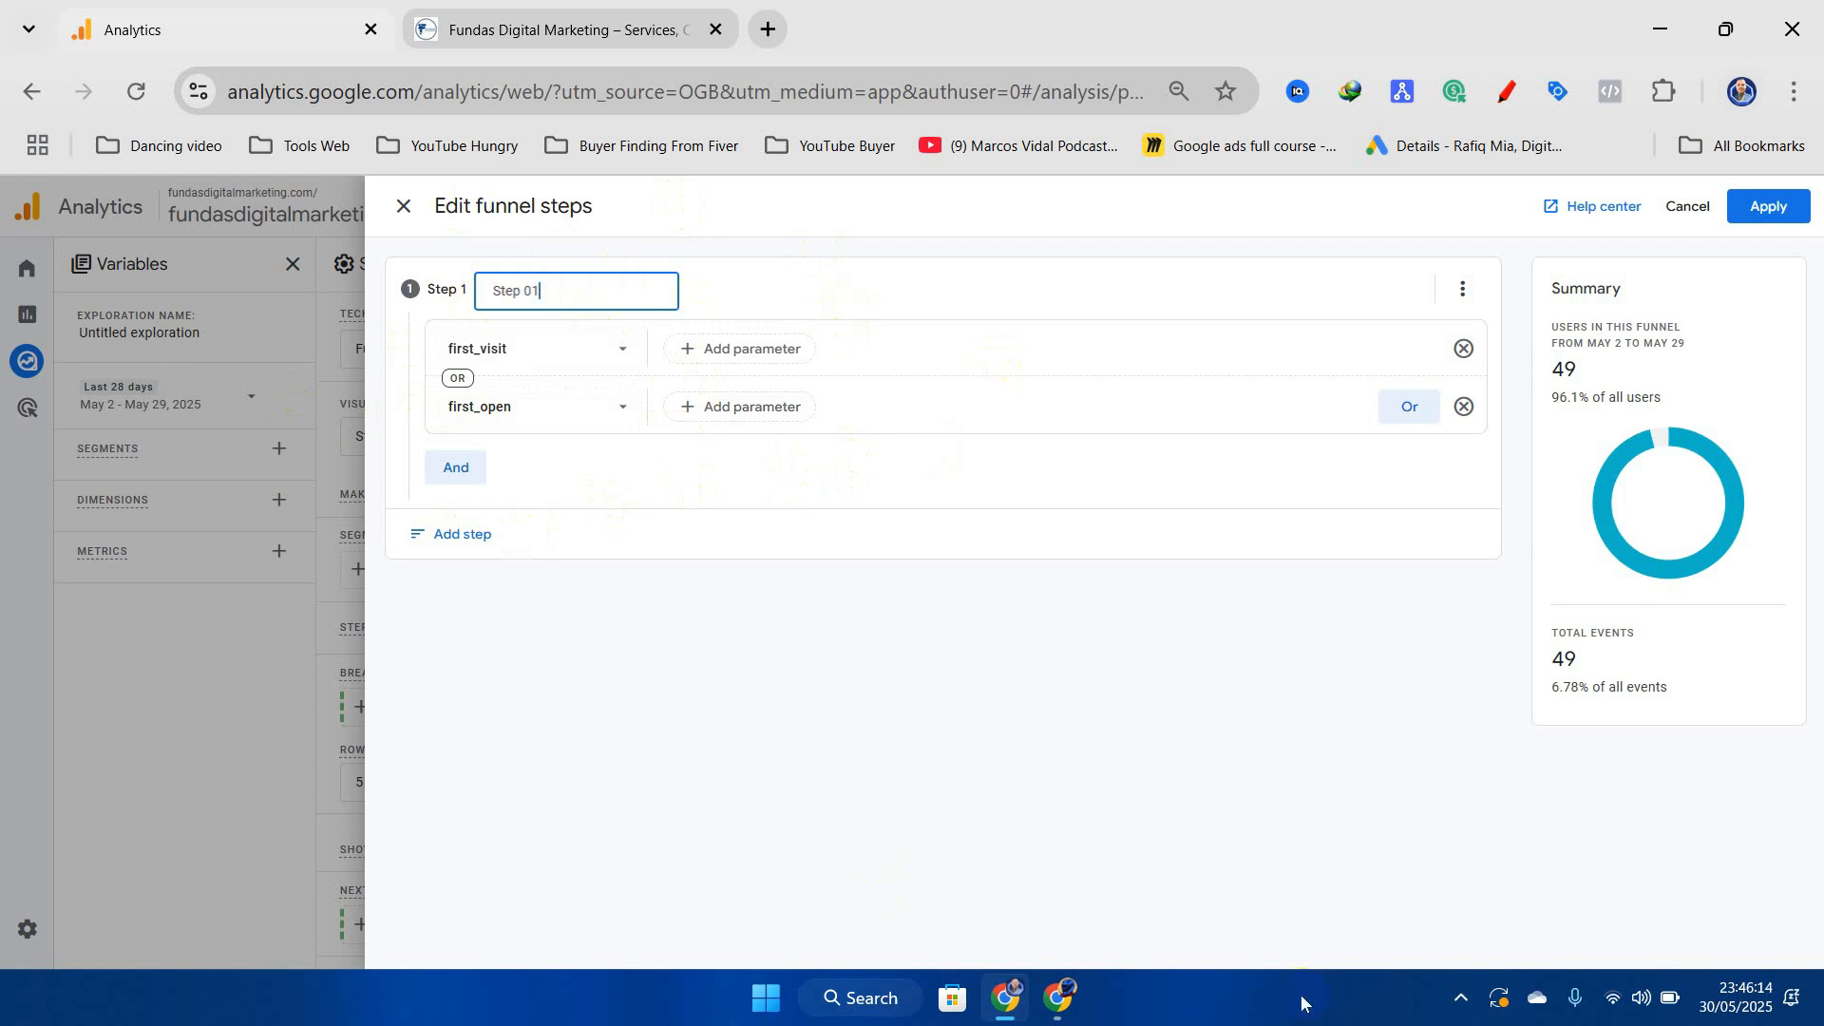
Recheck the Miro funnel list, then add a second funnel step in Google Analytics conditioned on the Page path + query string dimension
{"action": "left_click", "coordinate": [1072, 1007]}
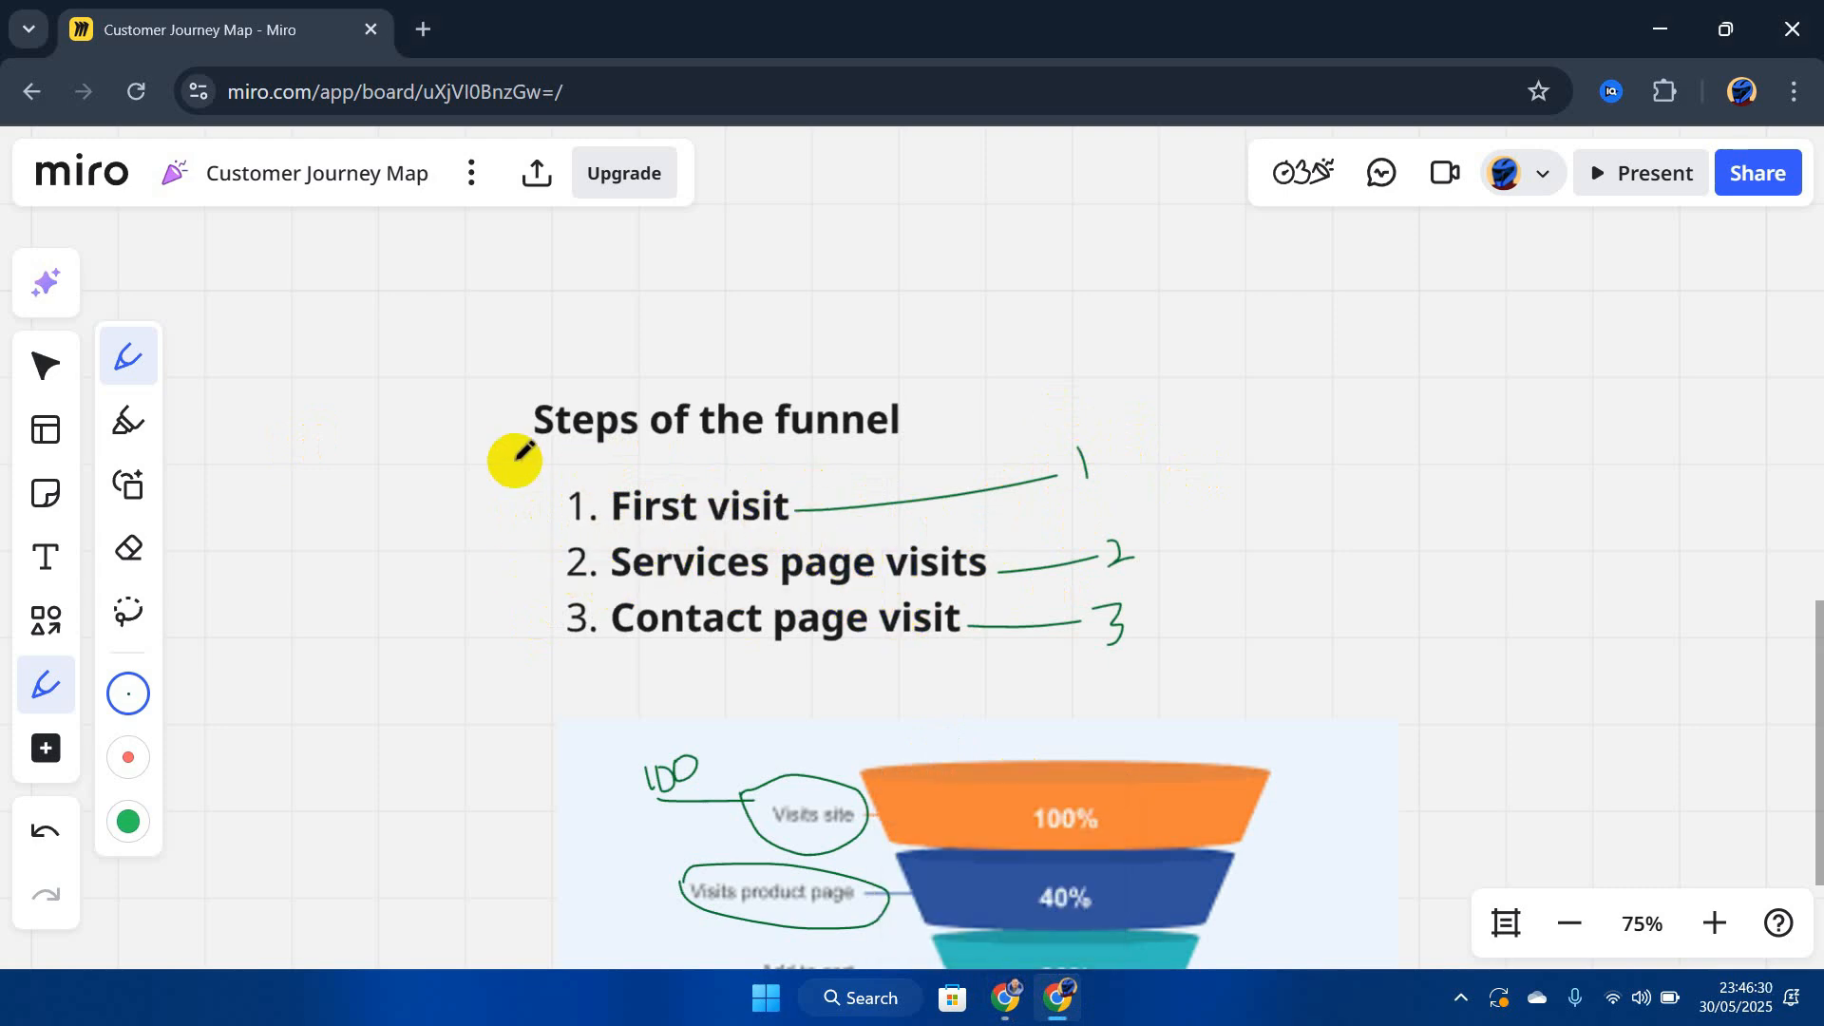
{"action": "left_click", "coordinate": [1011, 998]}
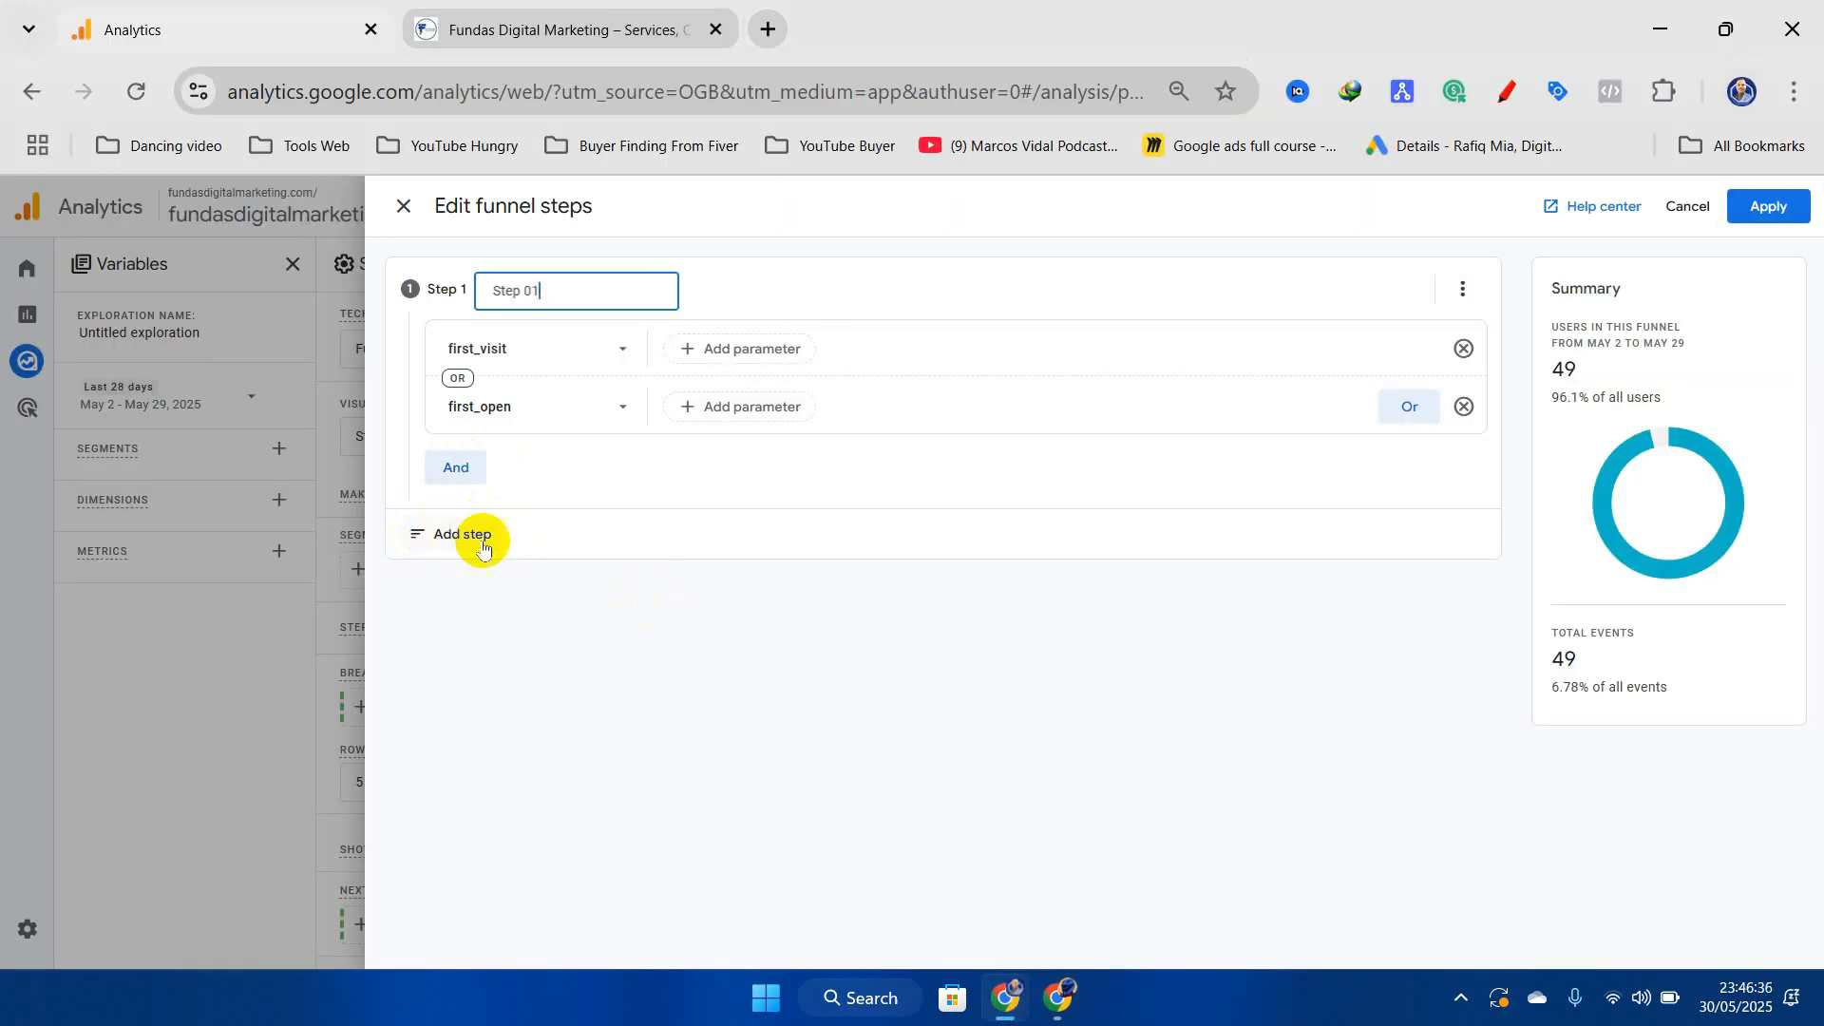
{"action": "left_click", "coordinate": [456, 534]}
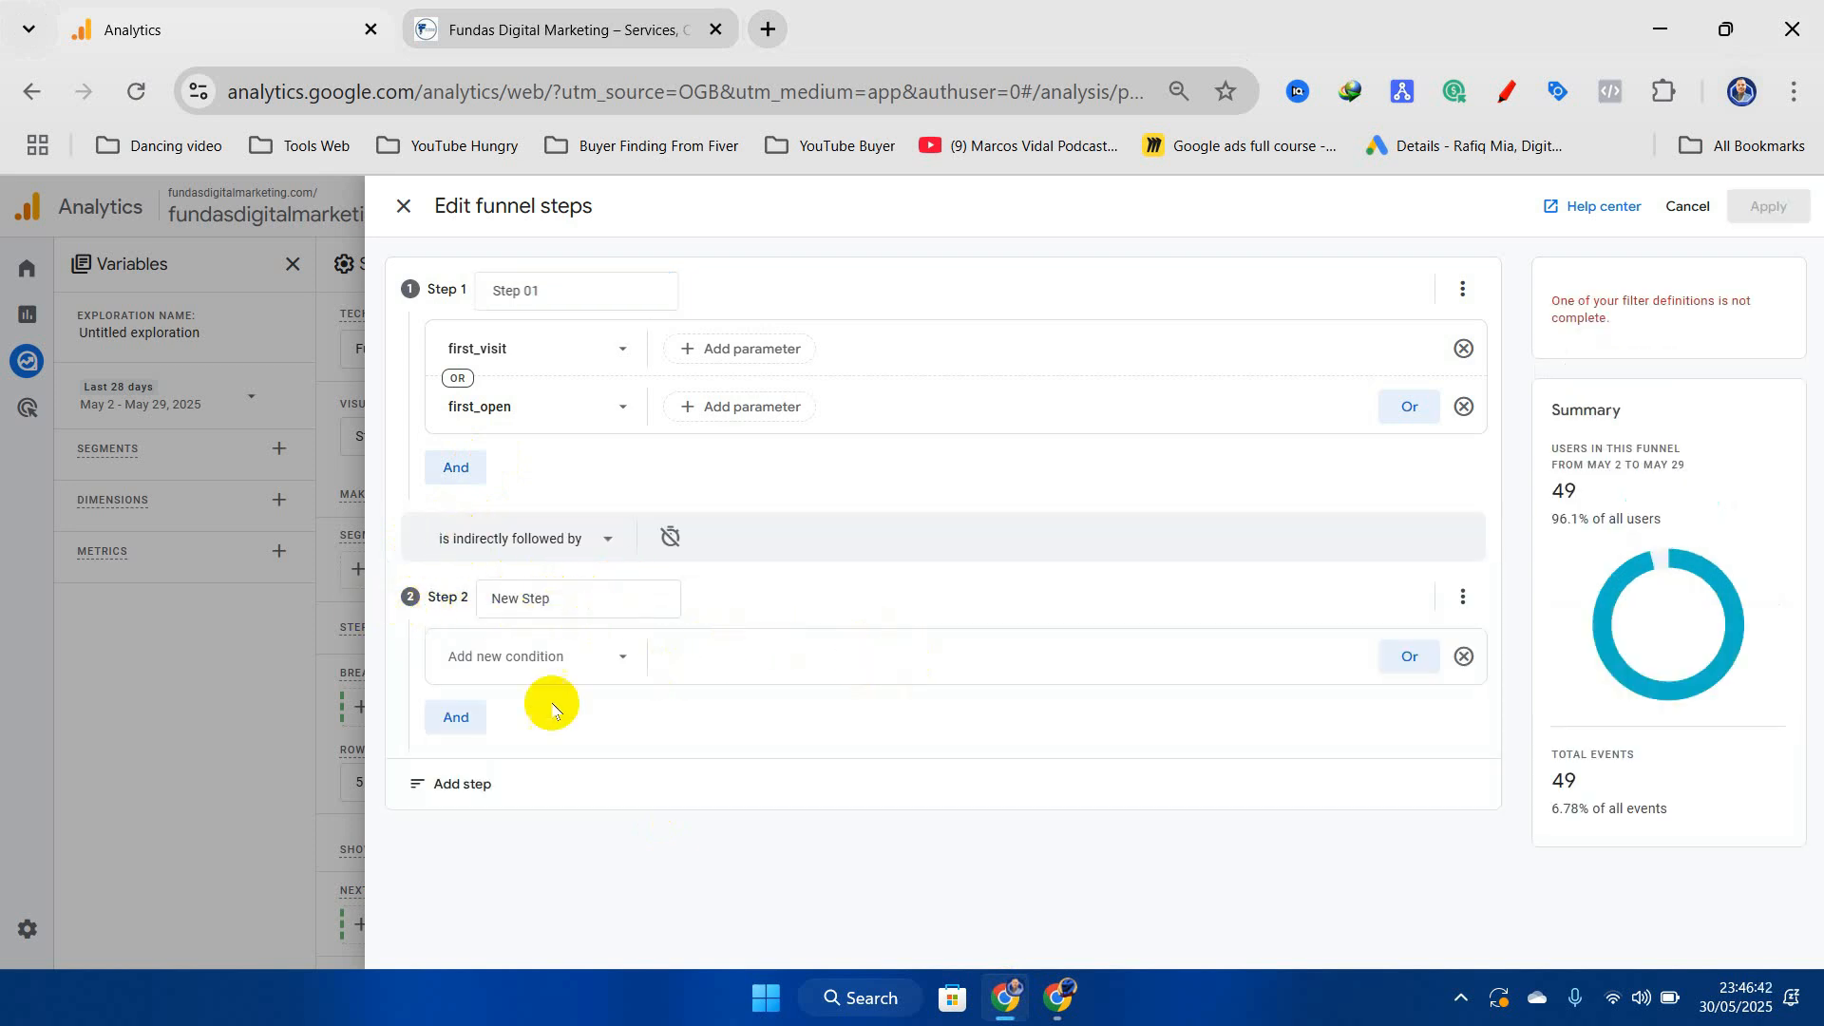
{"action": "left_click", "coordinate": [615, 670]}
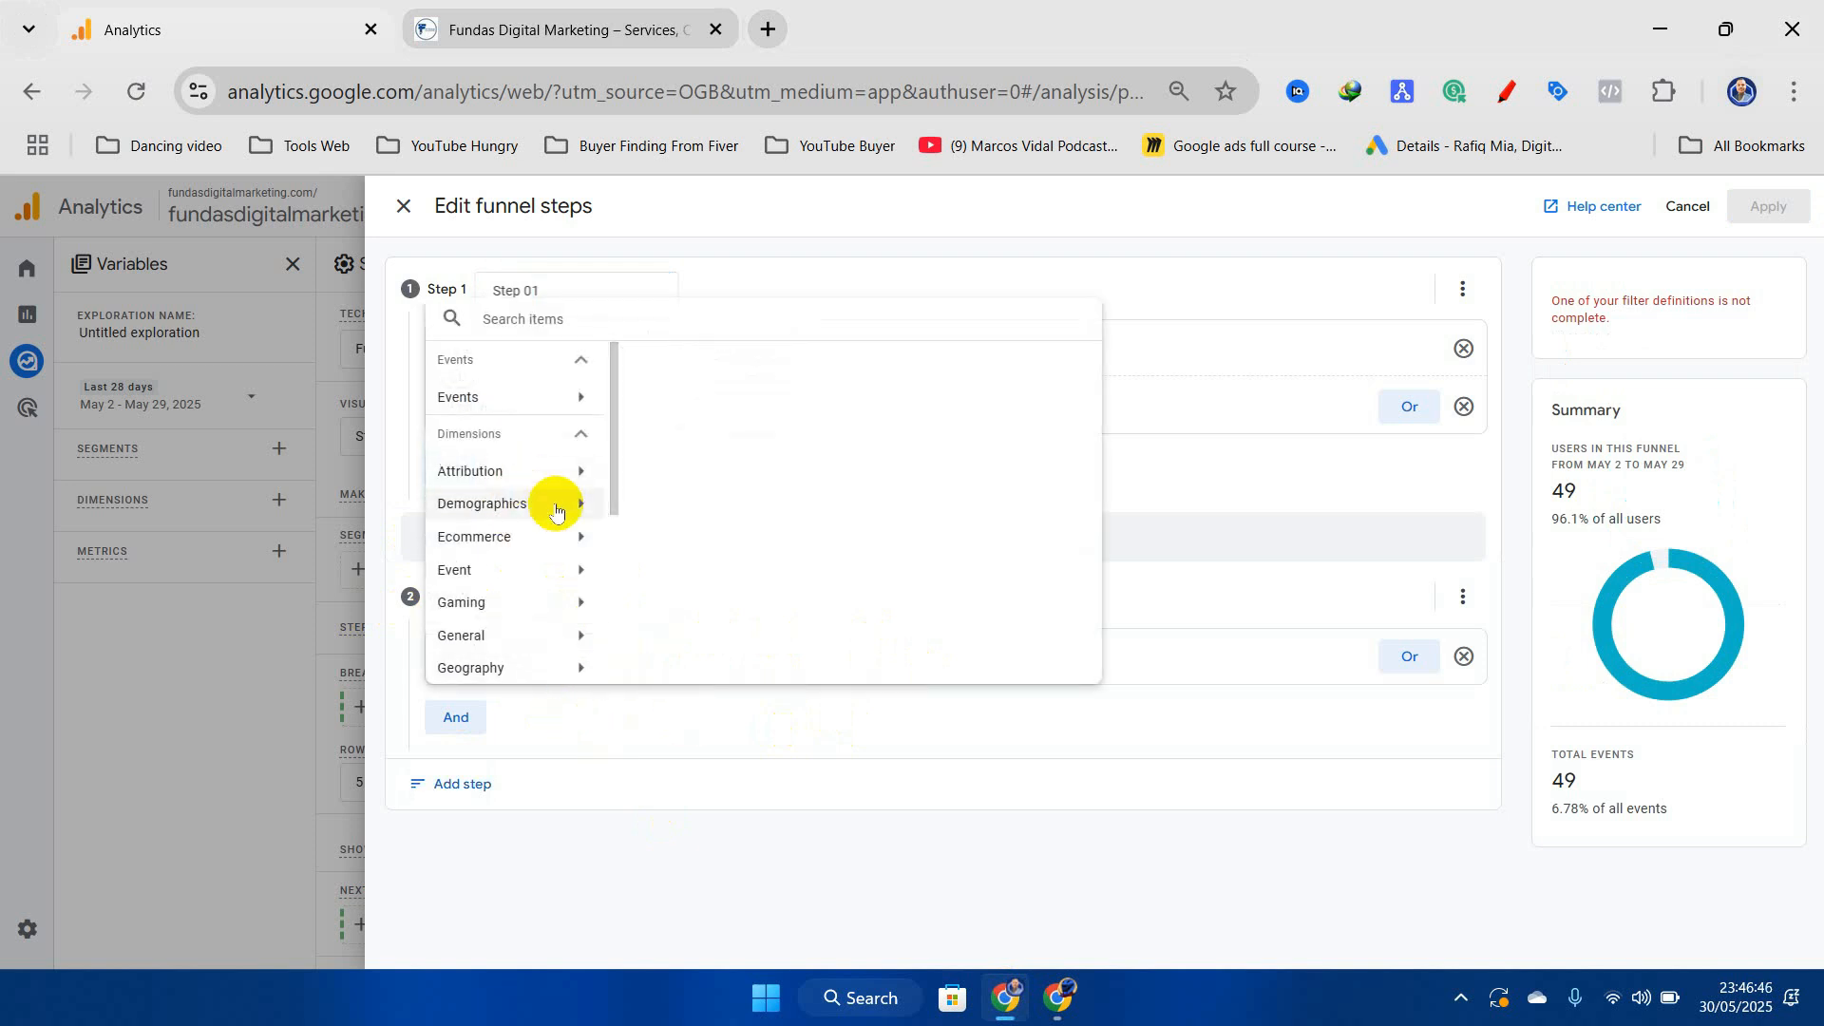
{"action": "scroll", "coordinate": [546, 504], "scroll_direction": "down", "scroll_amount": 3}
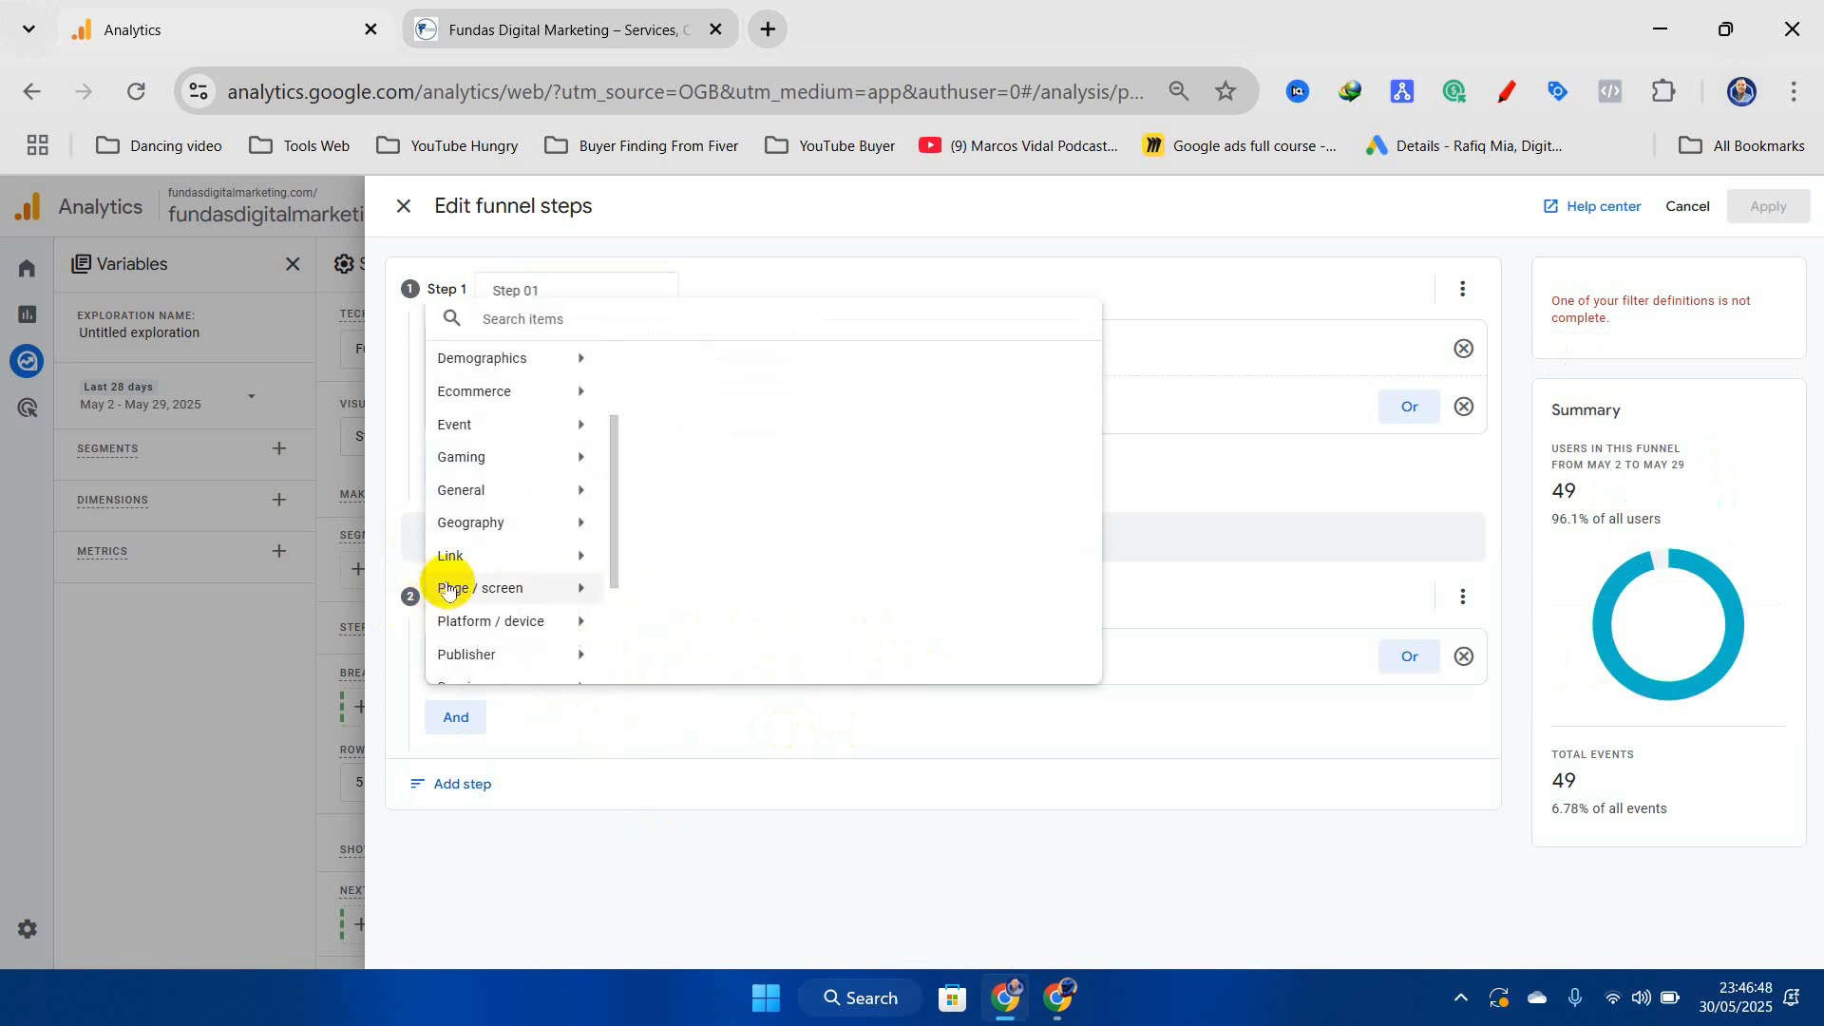
{"action": "left_click", "coordinate": [582, 591]}
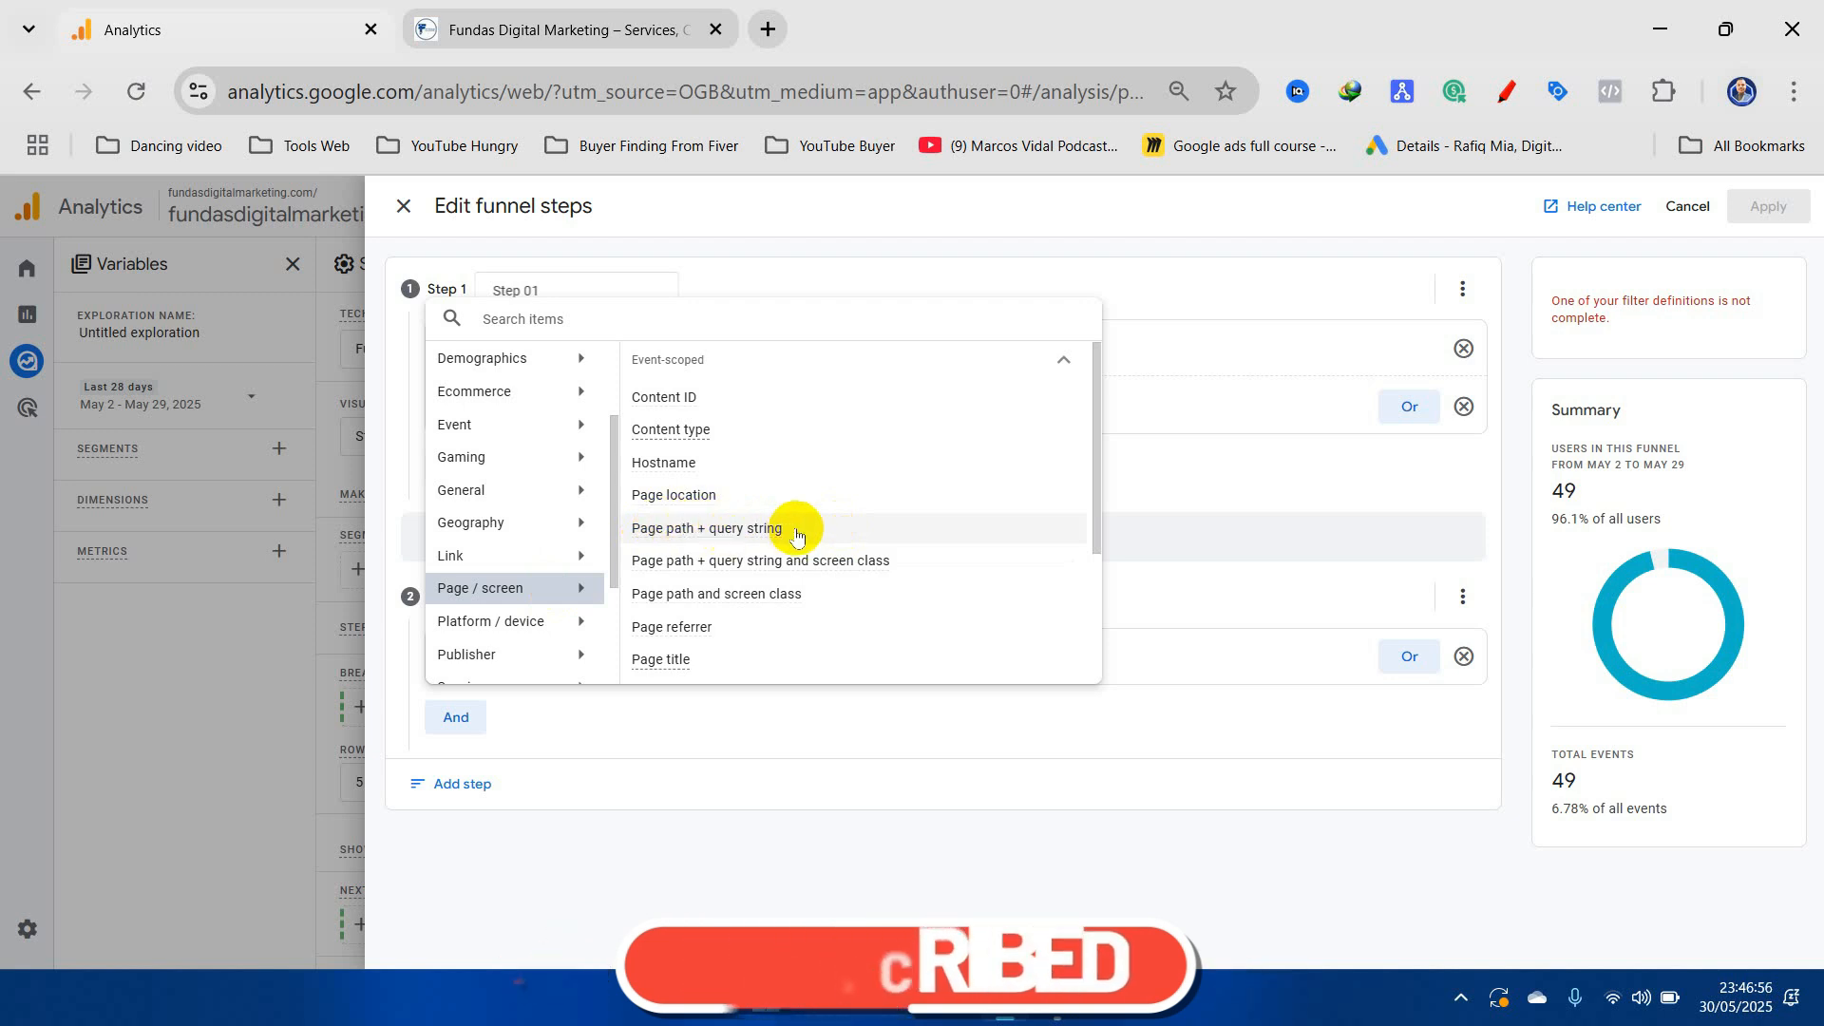
{"action": "left_click", "coordinate": [684, 528]}
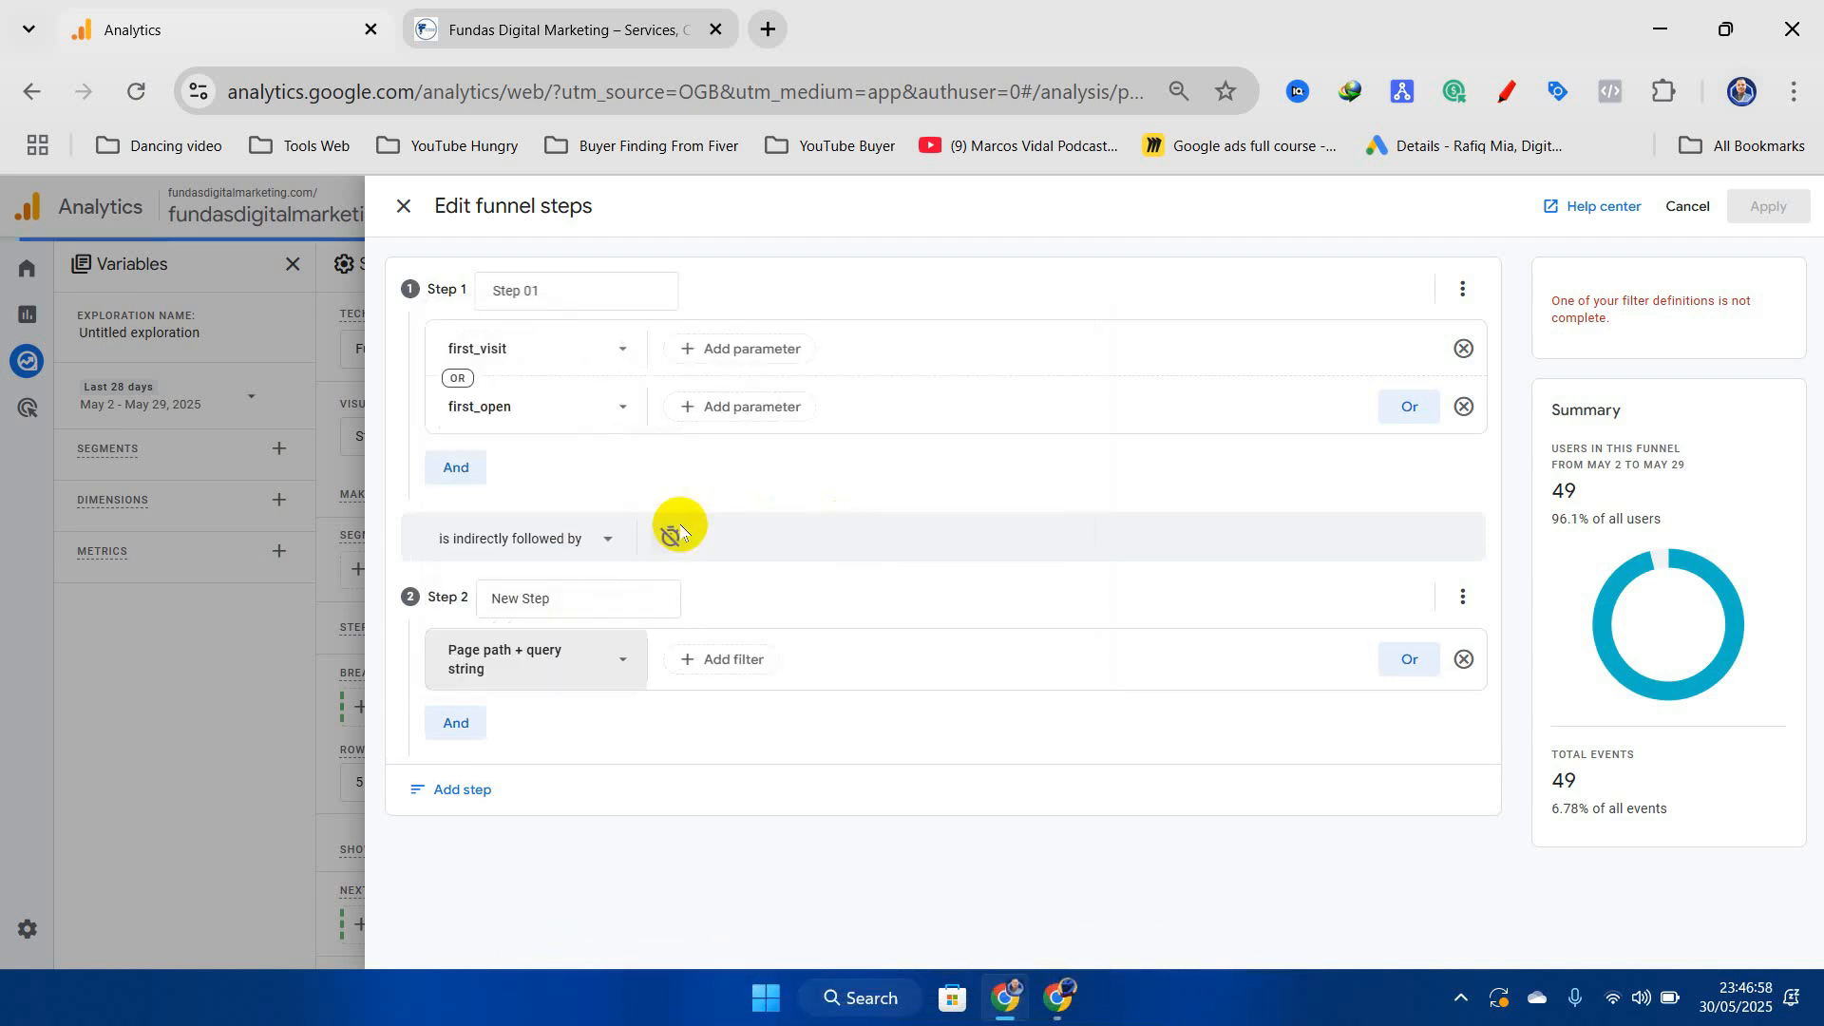
Filter the second step's Page path + query string condition to contains /about-us/
{"action": "left_click", "coordinate": [718, 662]}
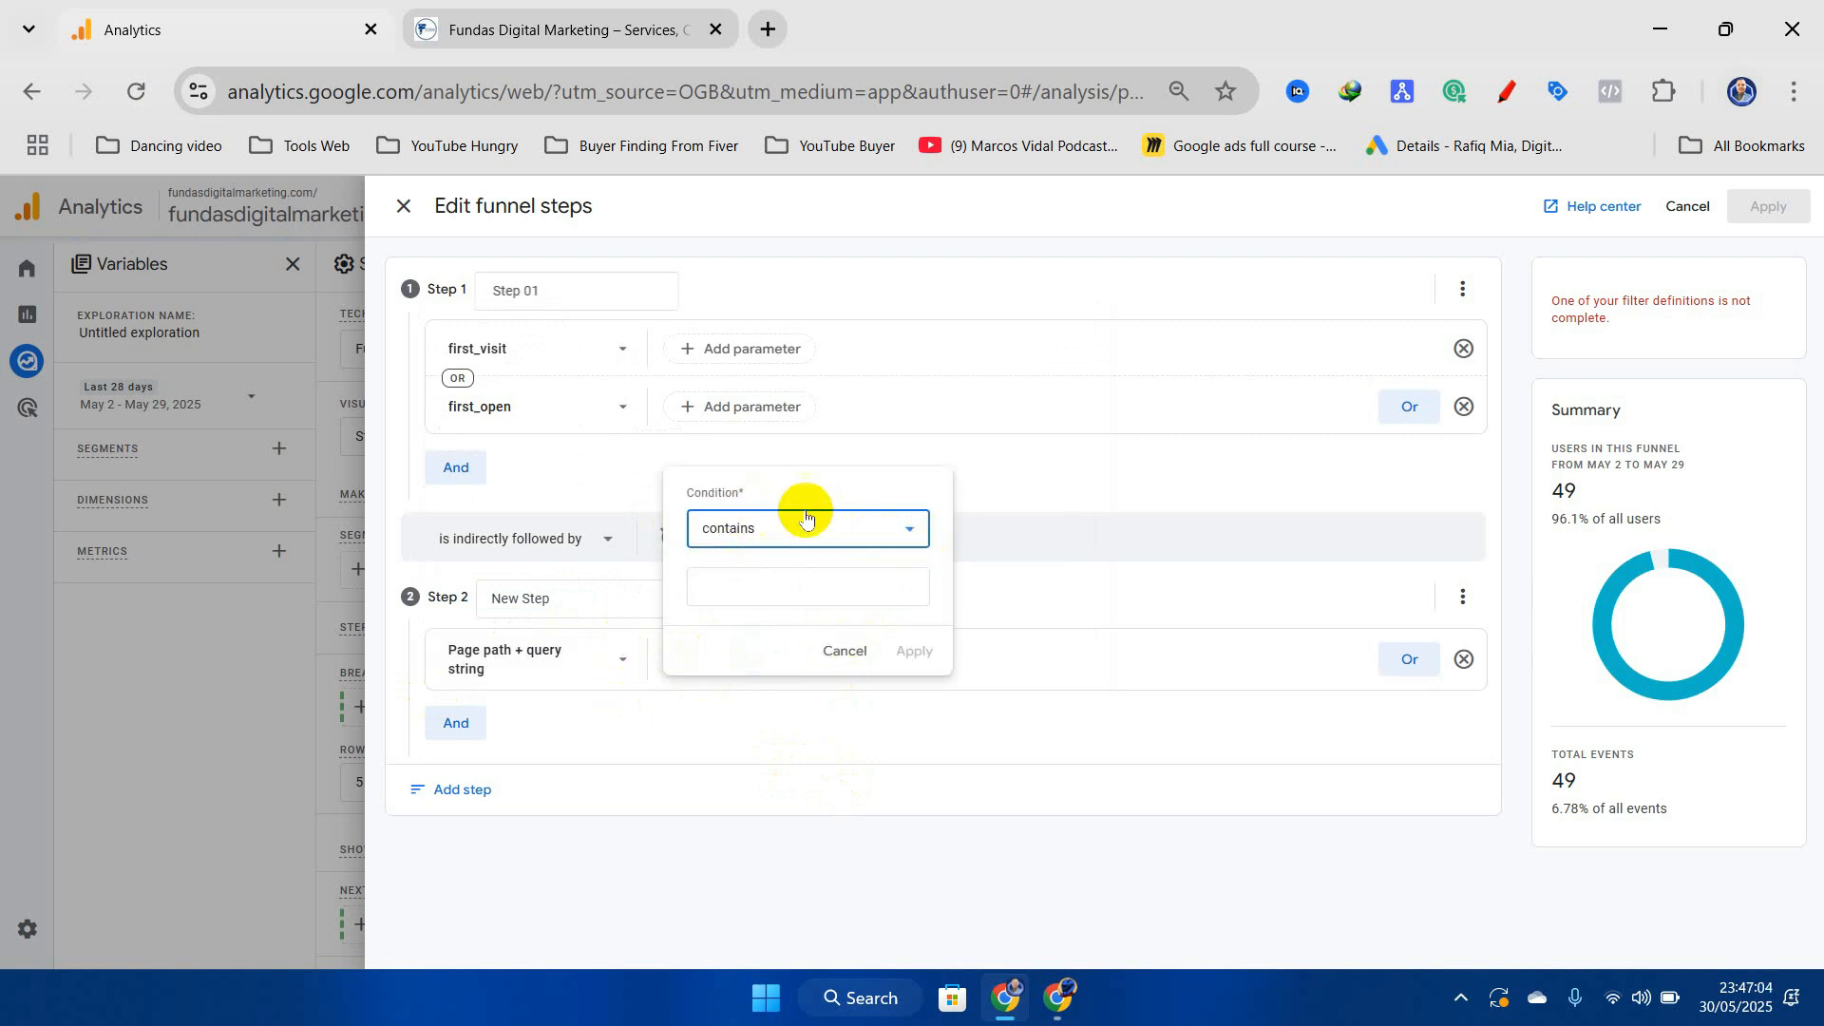
{"action": "left_click", "coordinate": [769, 591]}
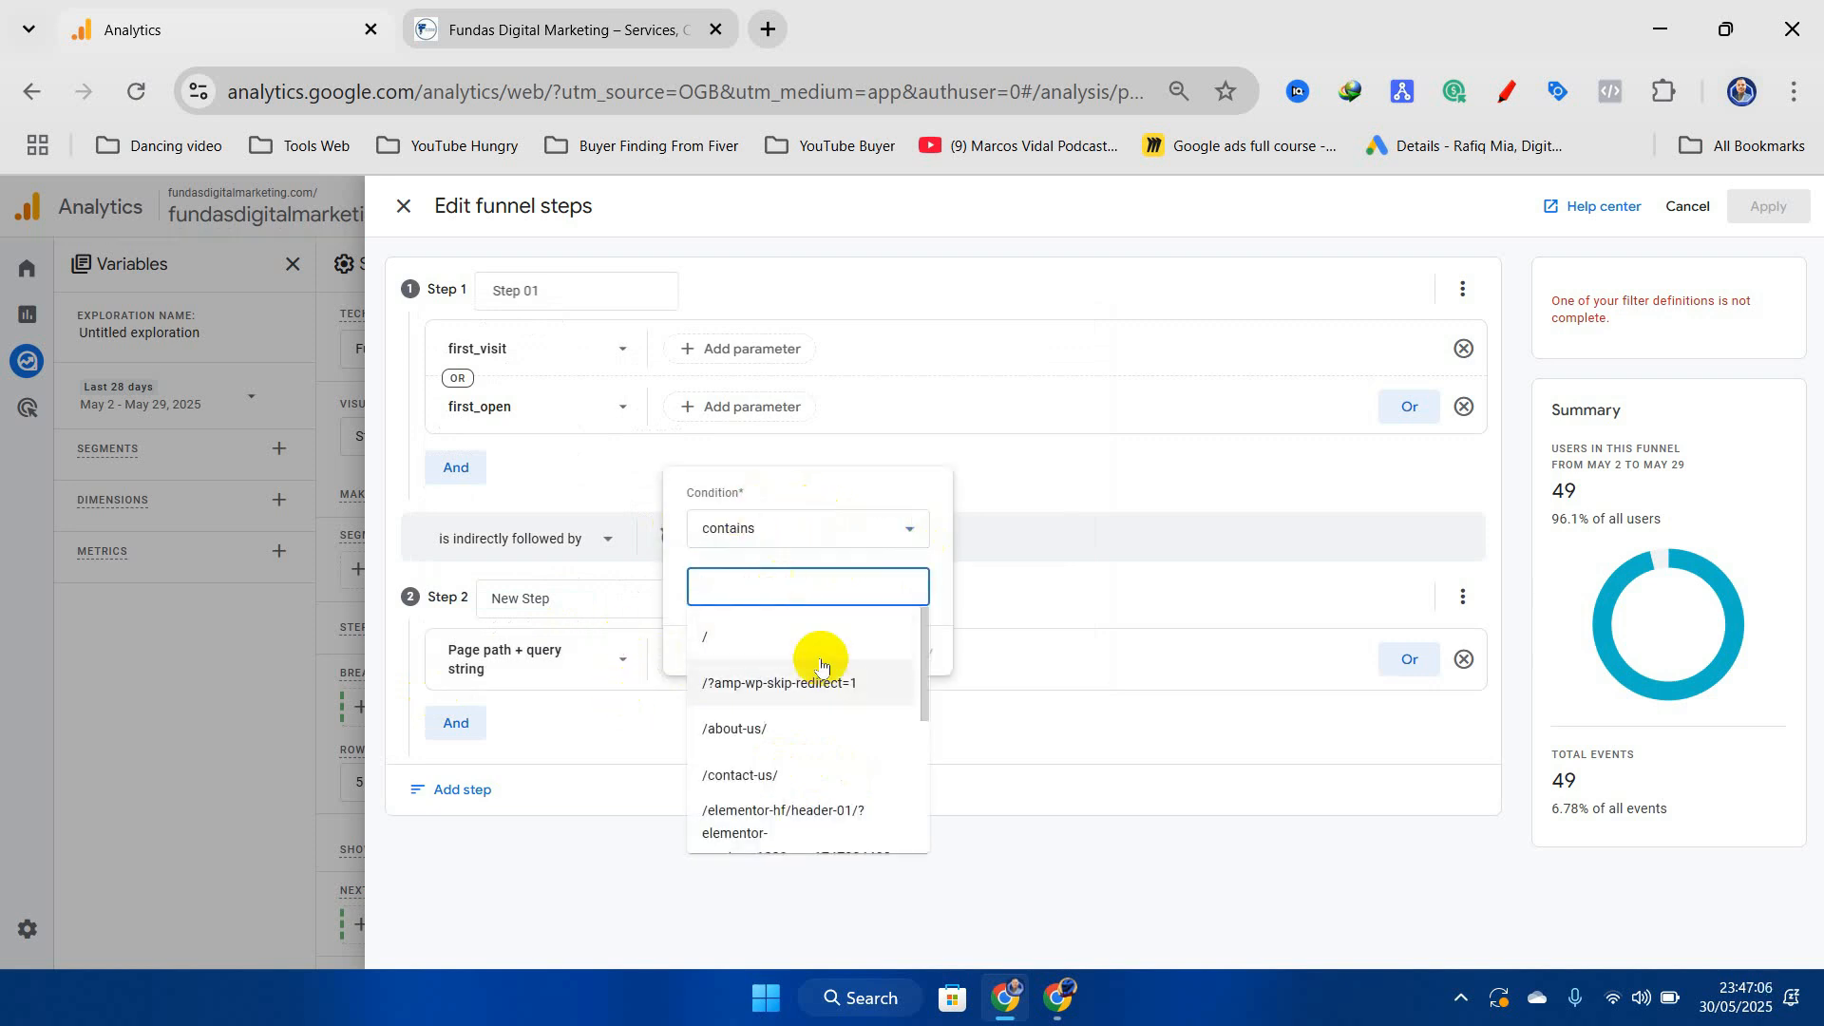
{"action": "scroll", "coordinate": [755, 713], "scroll_direction": "down", "scroll_amount": 3}
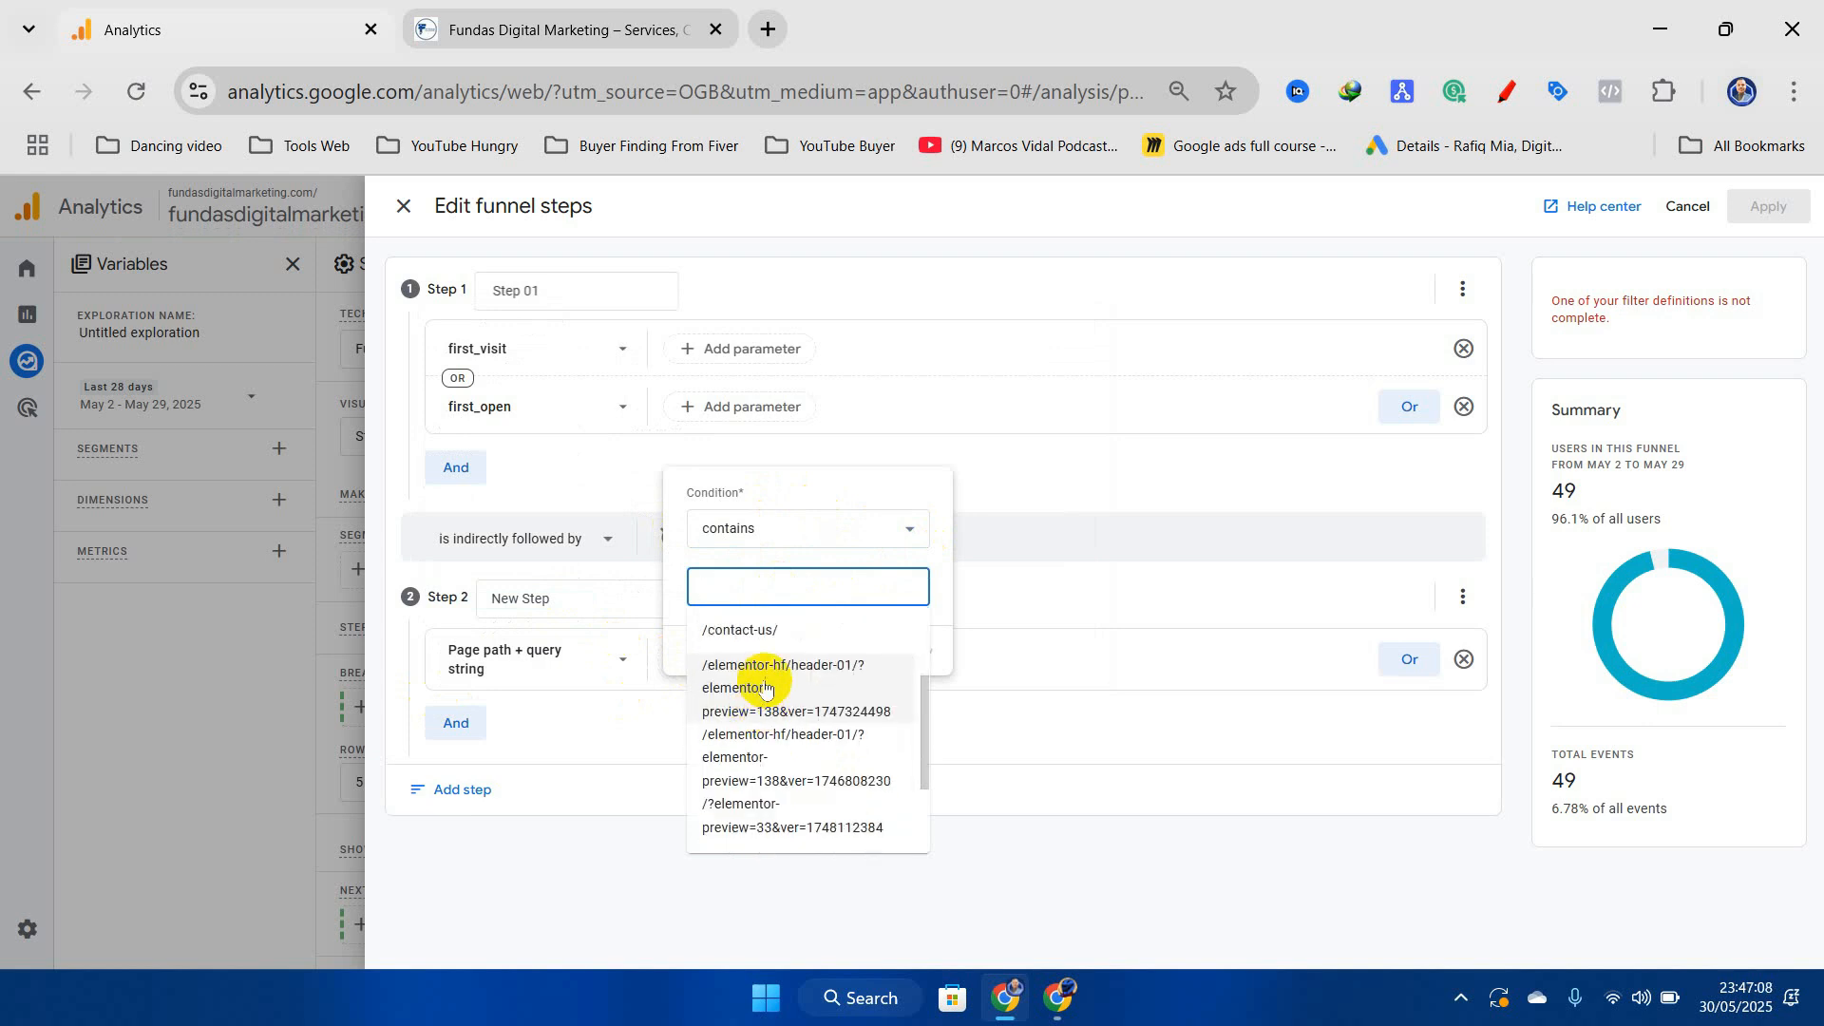
{"action": "scroll", "coordinate": [761, 703], "scroll_direction": "up", "scroll_amount": 3}
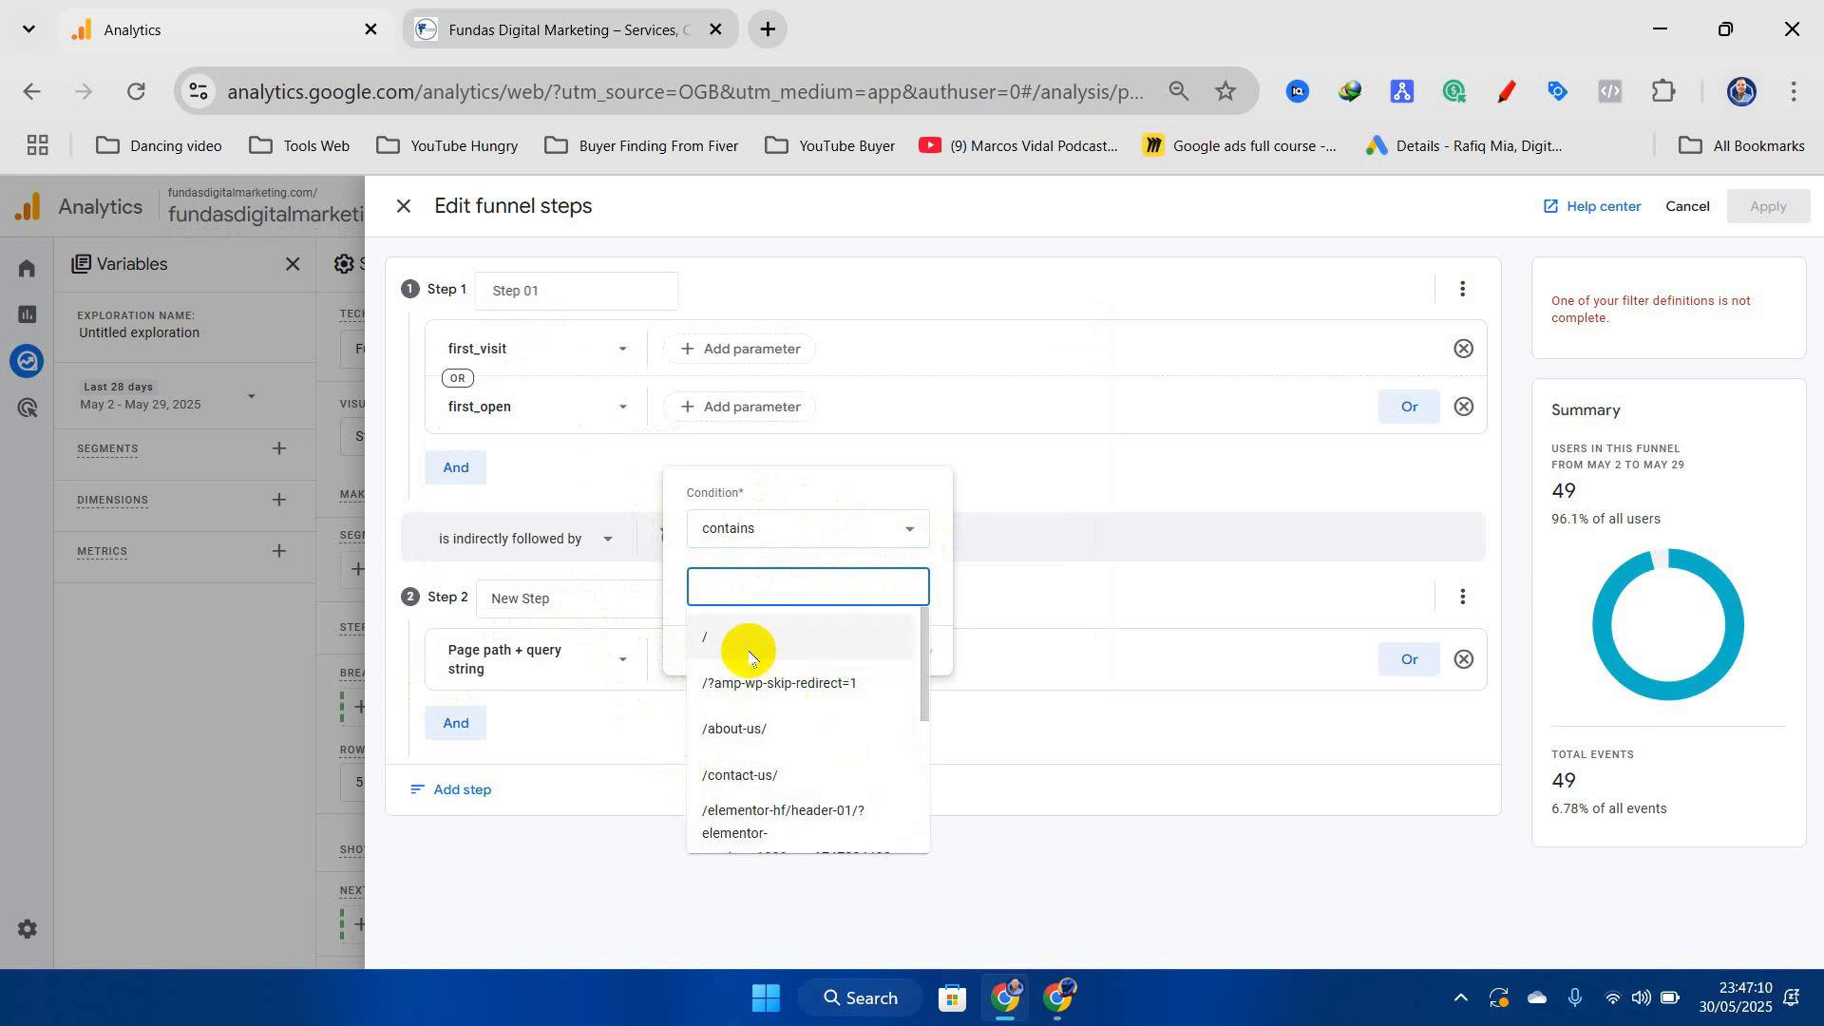
{"action": "left_click", "coordinate": [734, 727]}
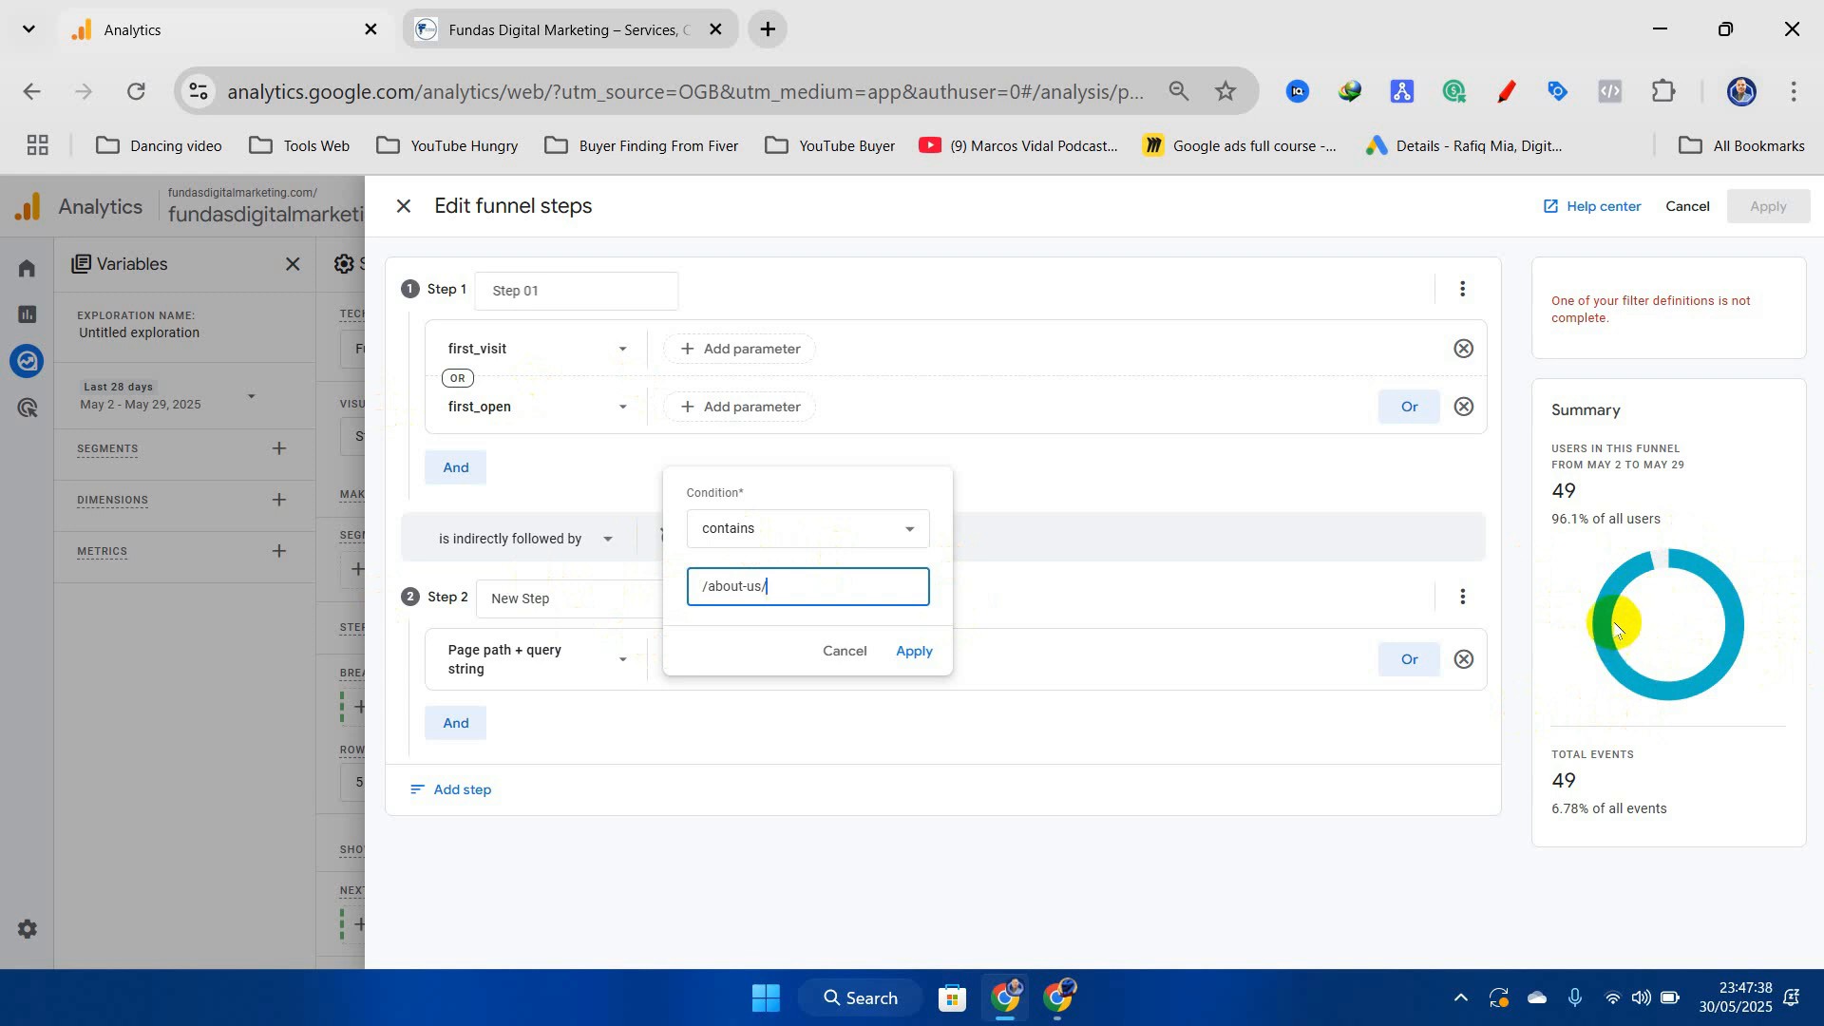
{"action": "left_click", "coordinate": [915, 651]}
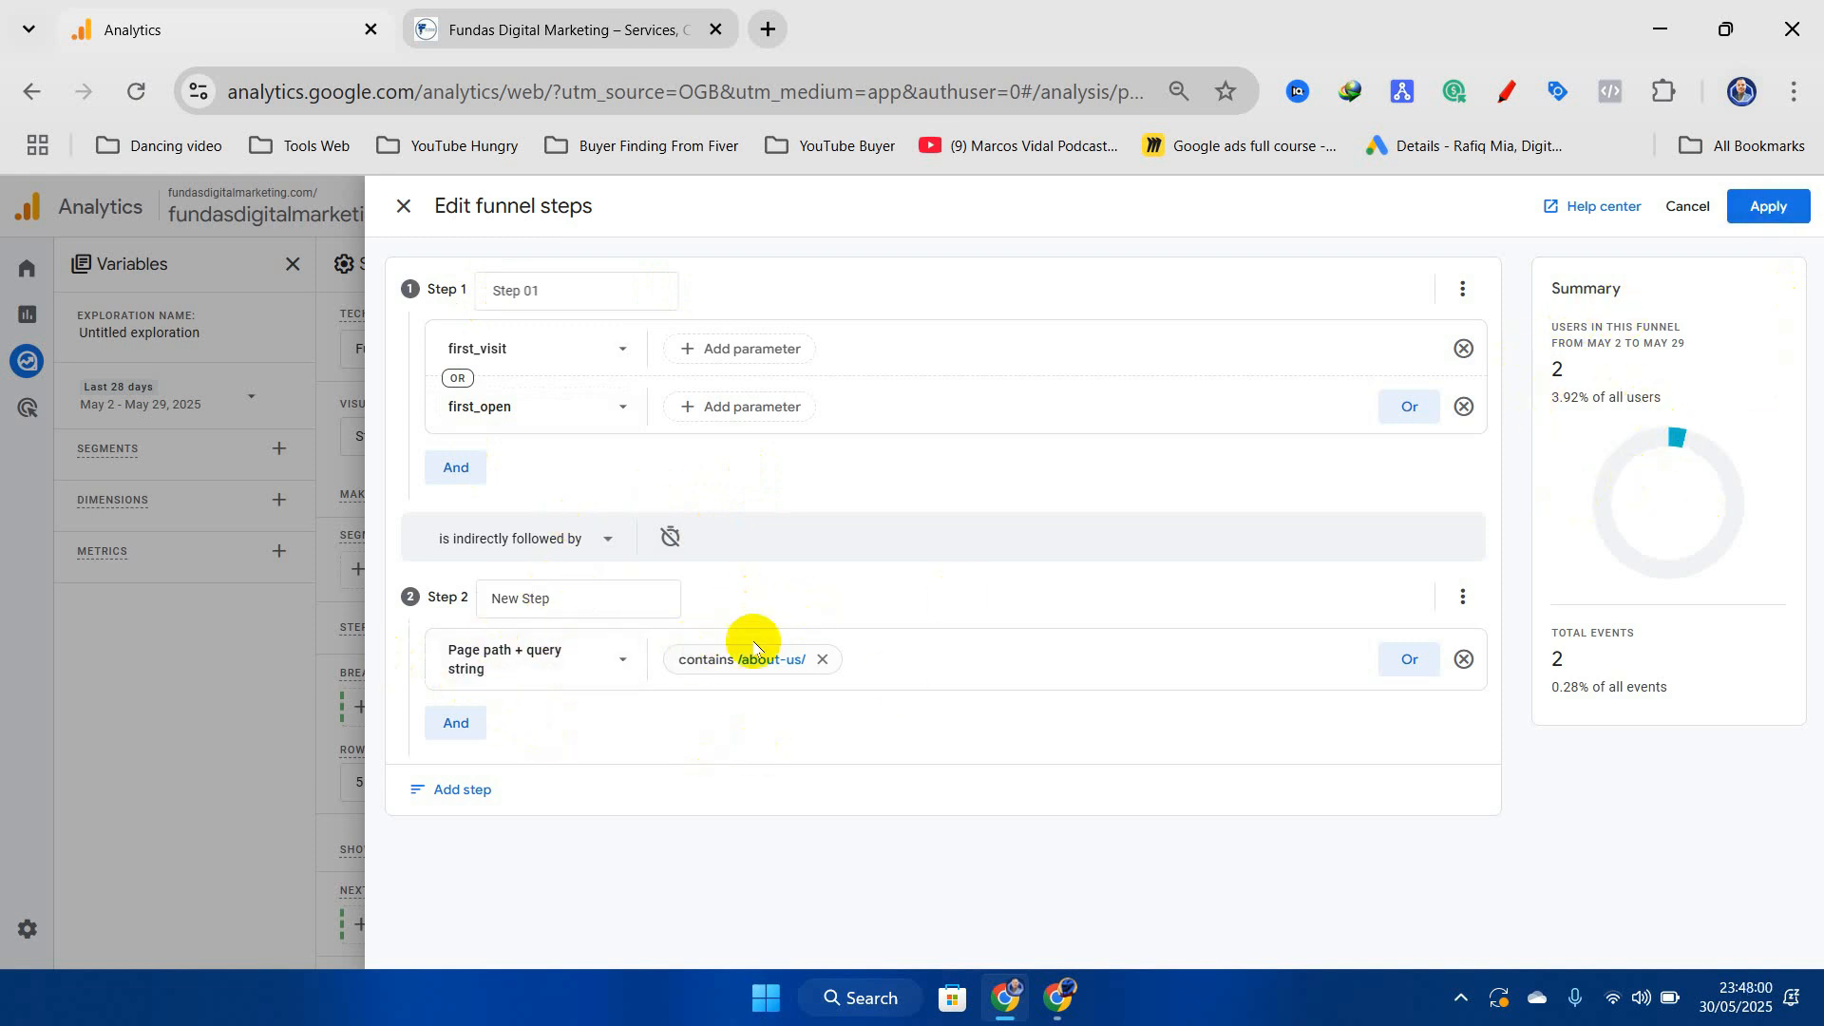
Switch to Miro, draw check marks beside First visit and Services page visits in the funnel list, and return to Google Analytics
{"action": "left_click", "coordinate": [1046, 995]}
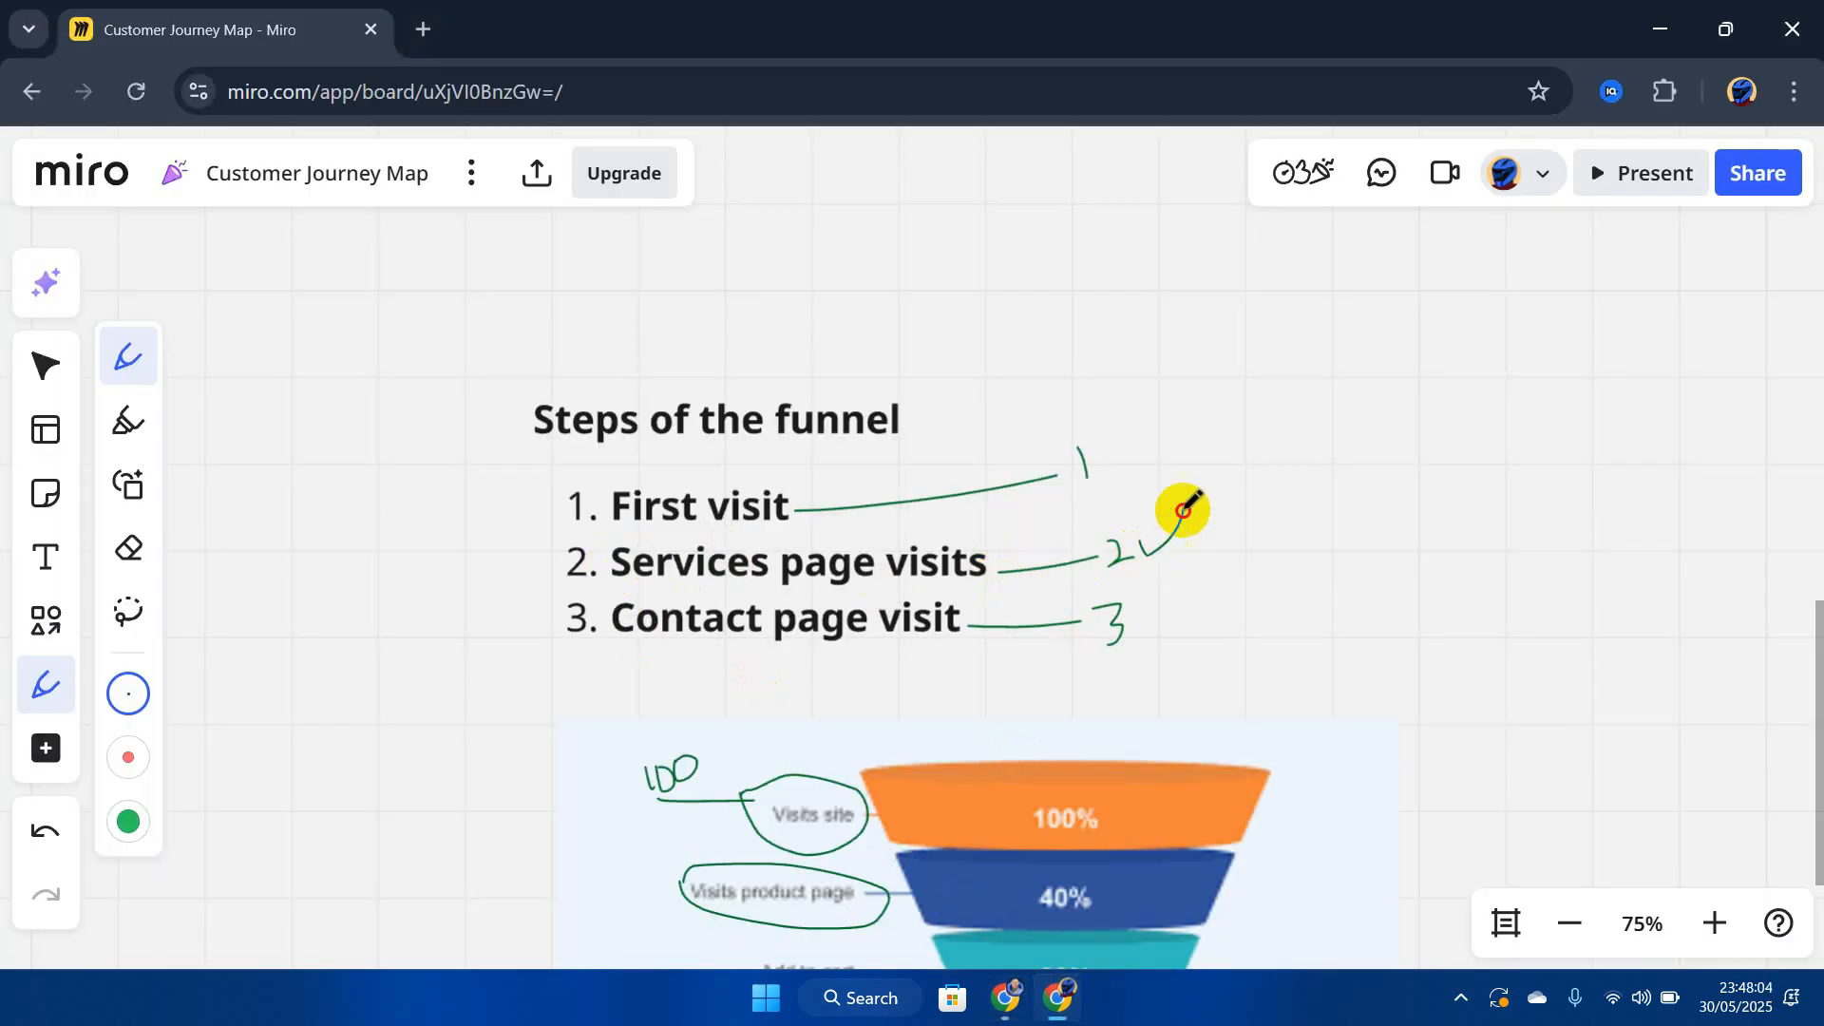
{"action": "left_click_drag", "start_coordinate": [1098, 448], "coordinate": [1180, 396]}
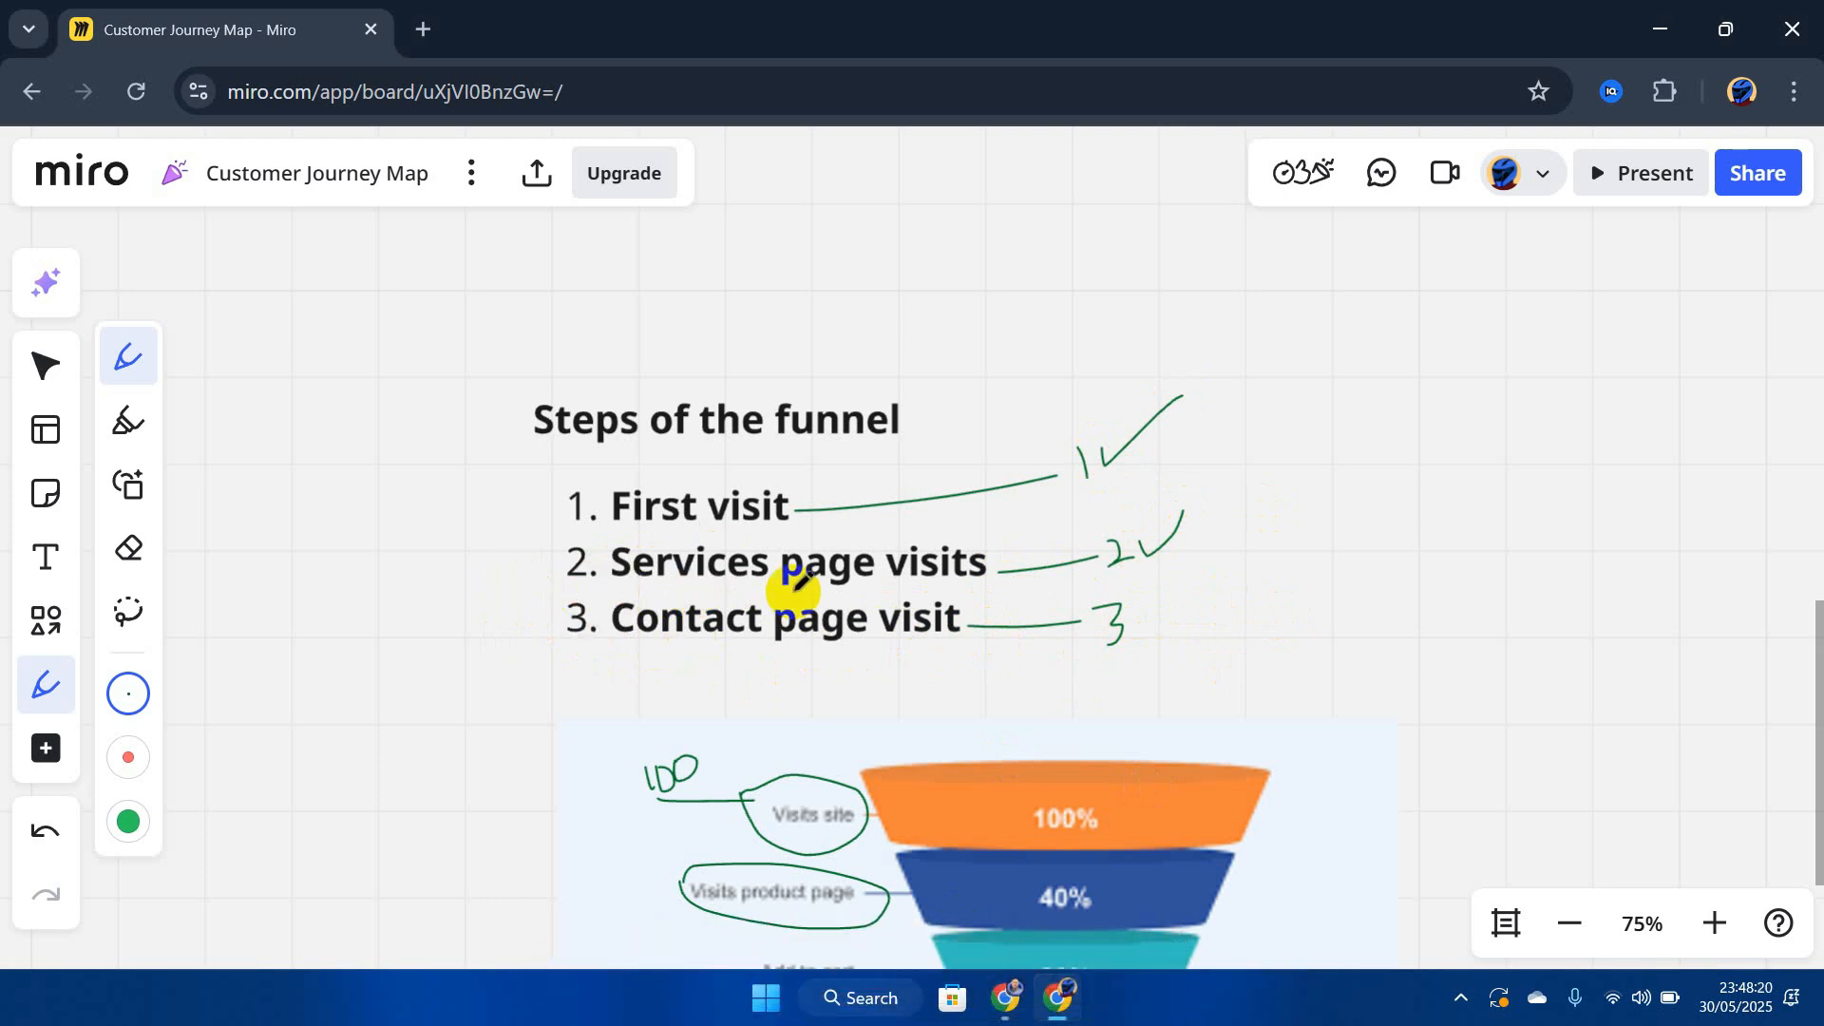
{"action": "mouse_move", "coordinate": [1006, 998]}
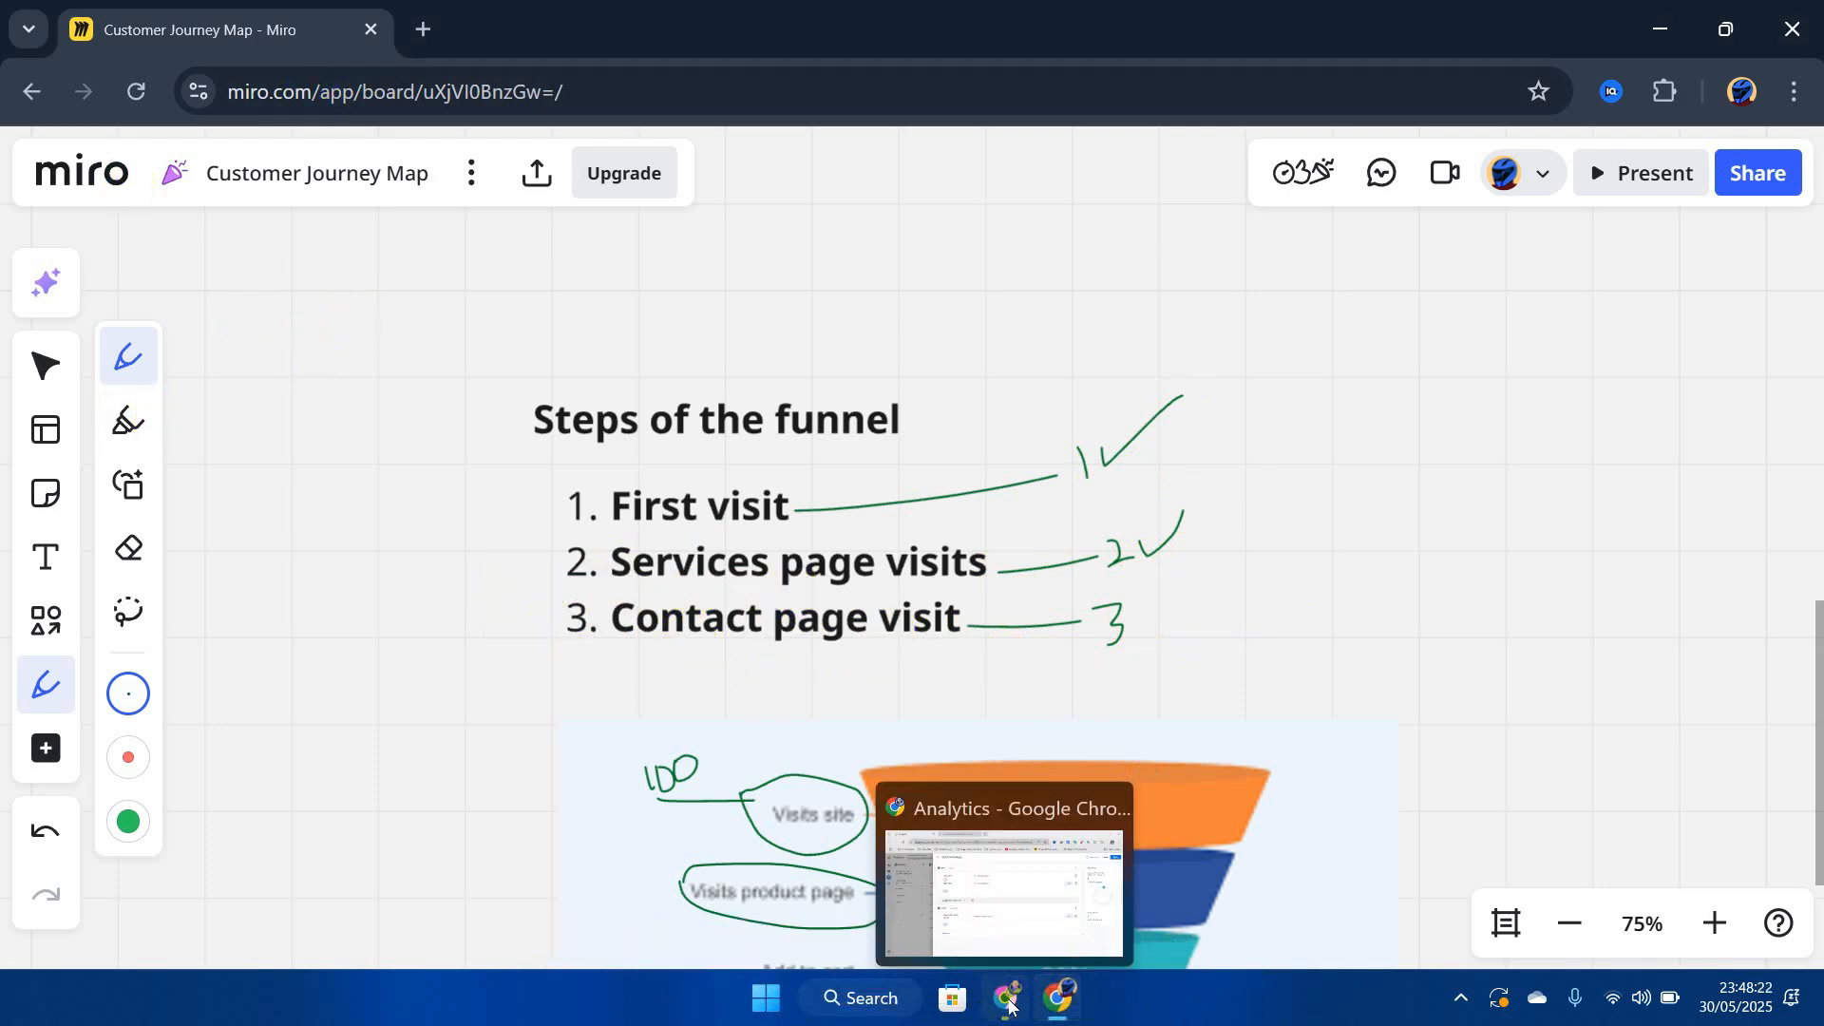
{"action": "left_click", "coordinate": [1002, 883]}
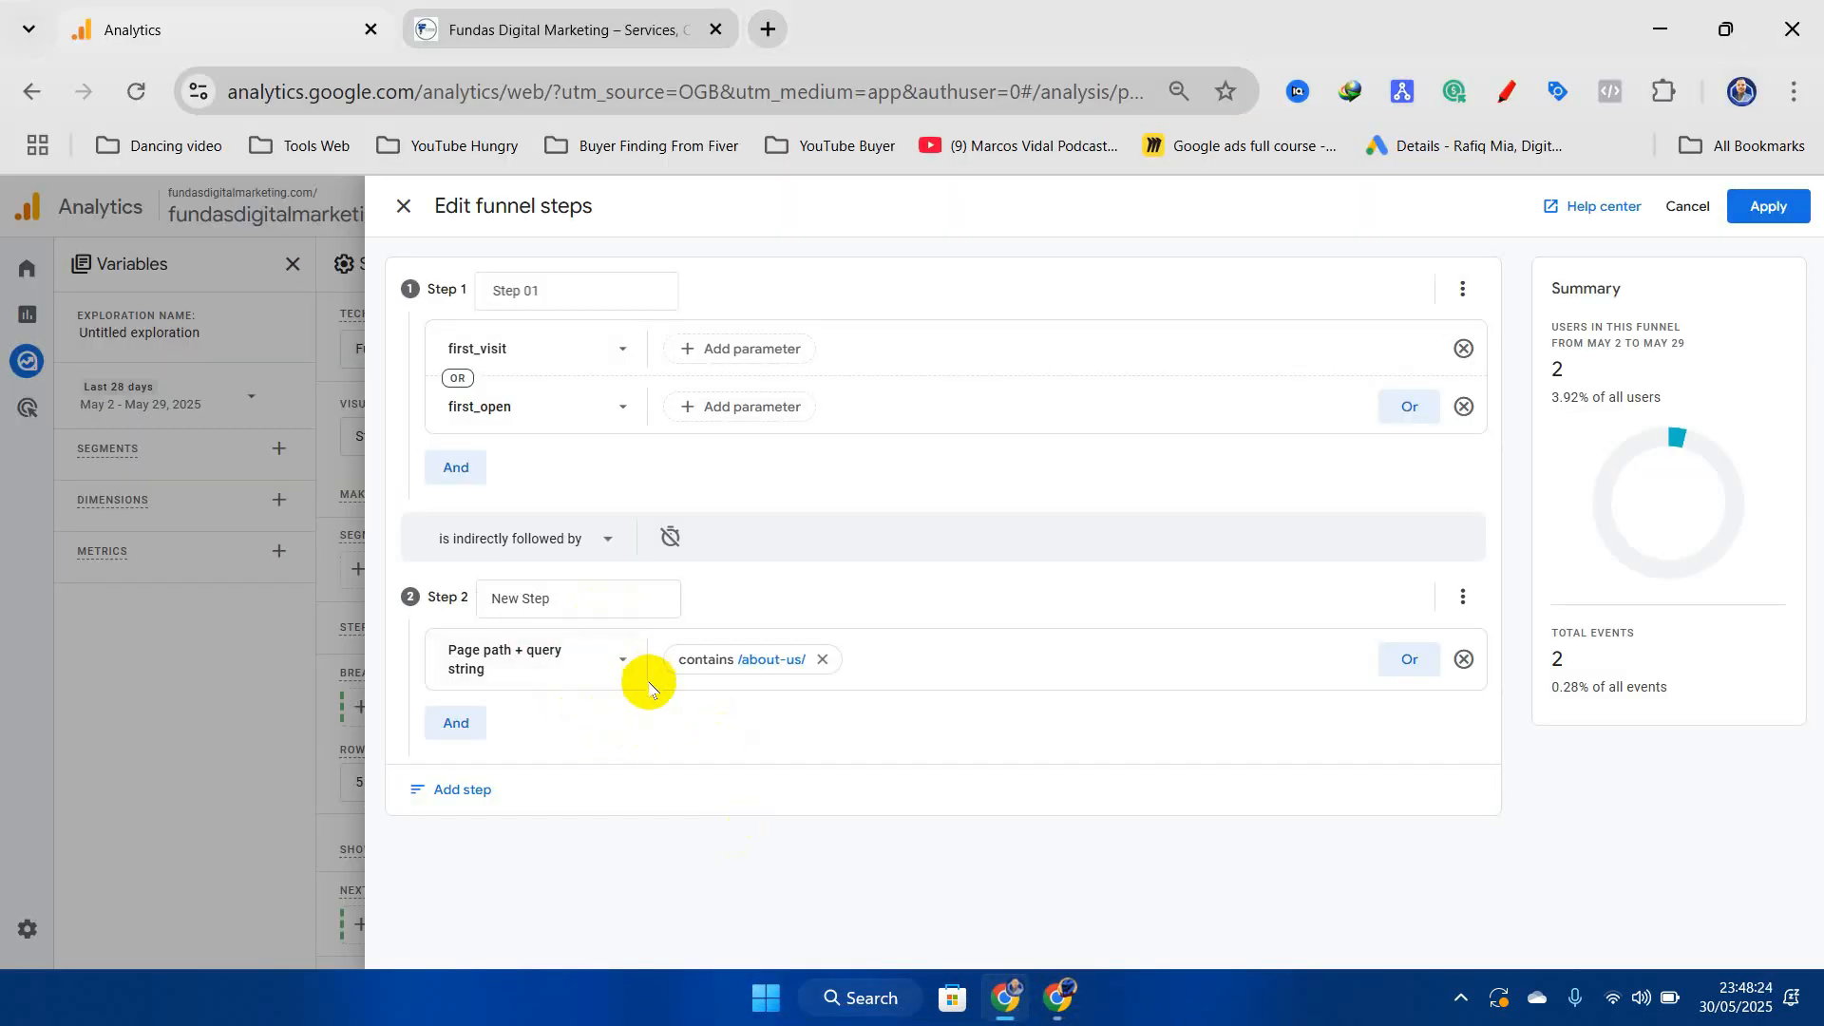
Add a third funnel step conditioned on the Page path + query string dimension from the Page / screen category
{"action": "left_click", "coordinate": [448, 789]}
{"action": "scroll", "coordinate": [645, 801], "scroll_direction": "down", "scroll_amount": 2}
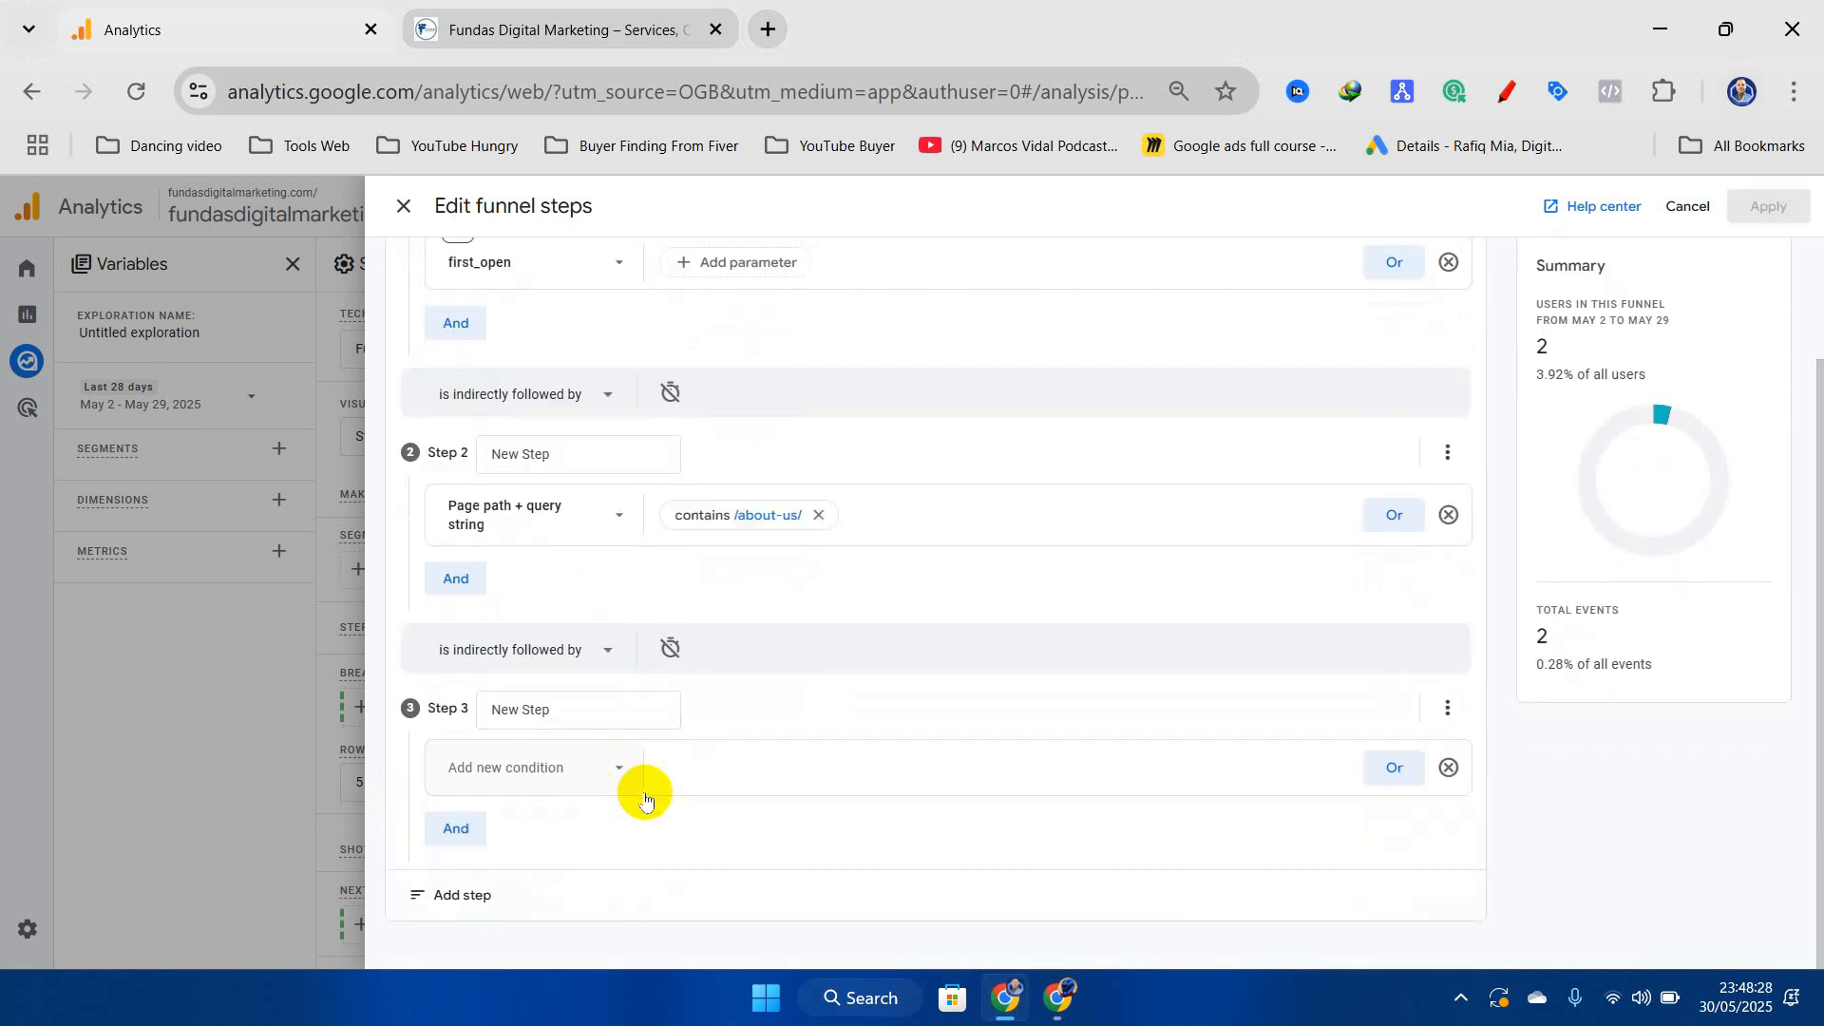
{"action": "left_click", "coordinate": [569, 765]}
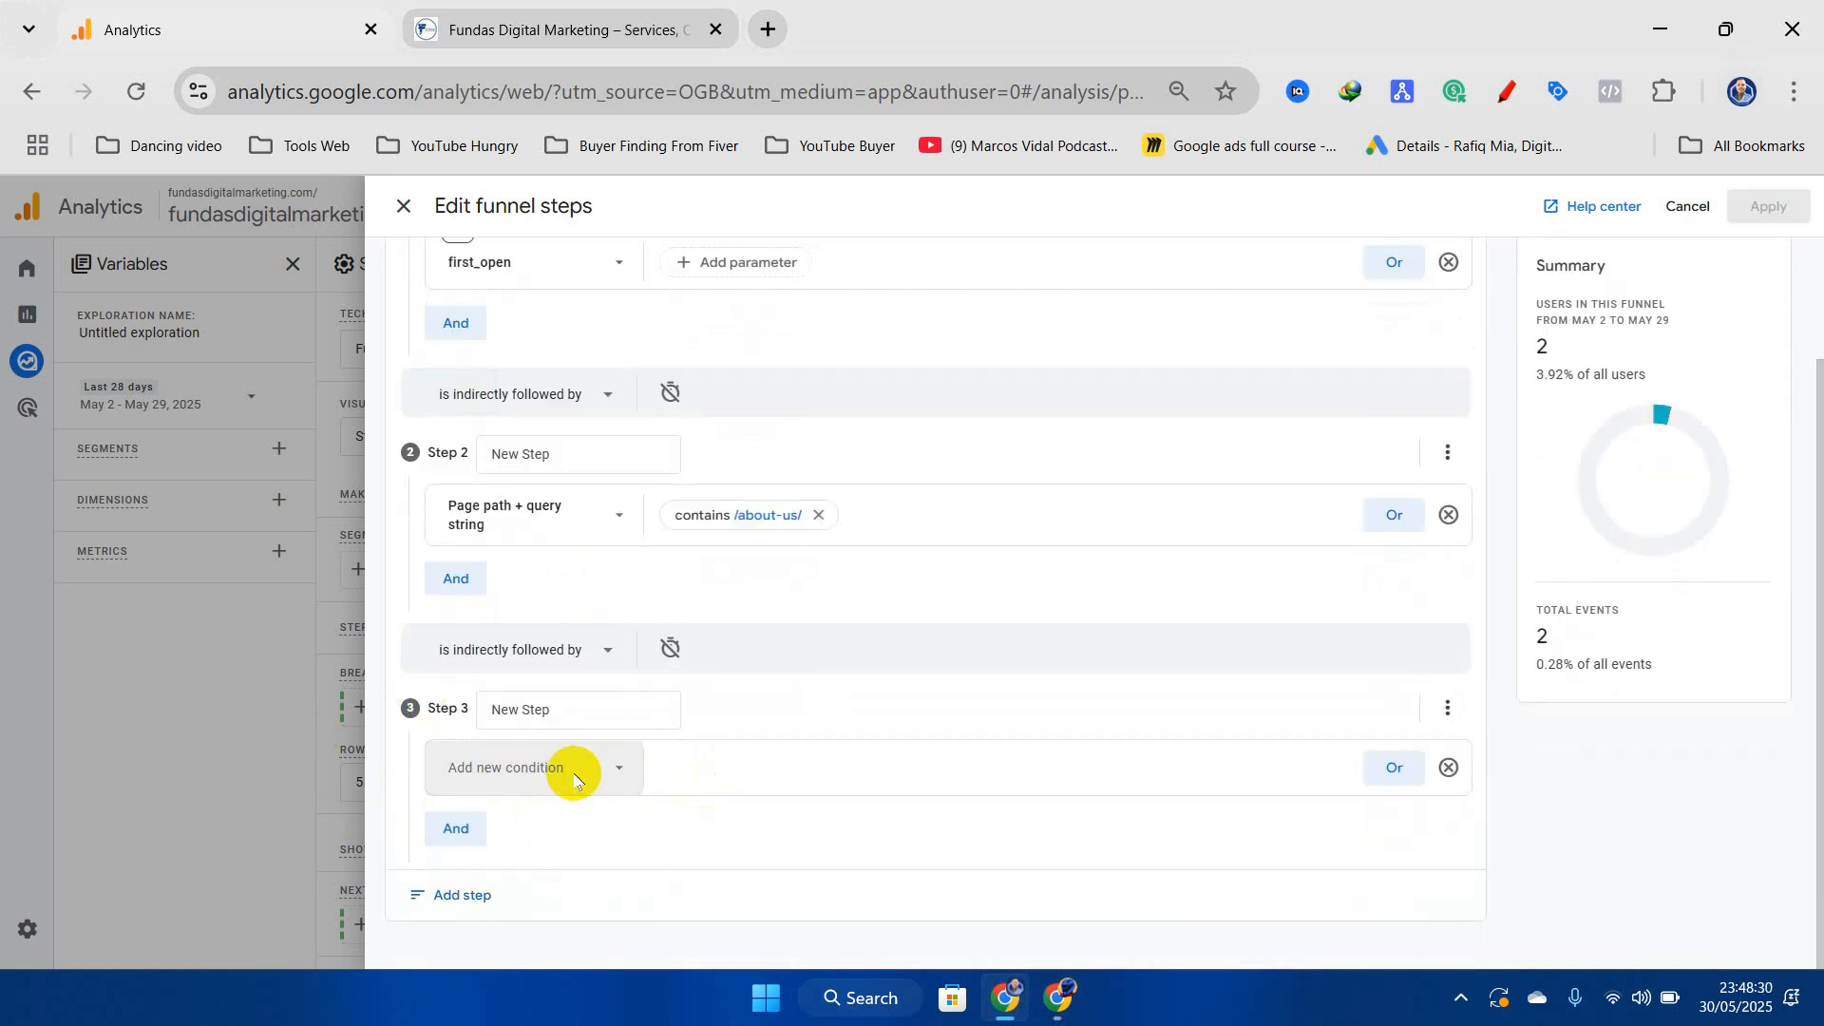
{"action": "scroll", "coordinate": [484, 656], "scroll_direction": "down", "scroll_amount": 3}
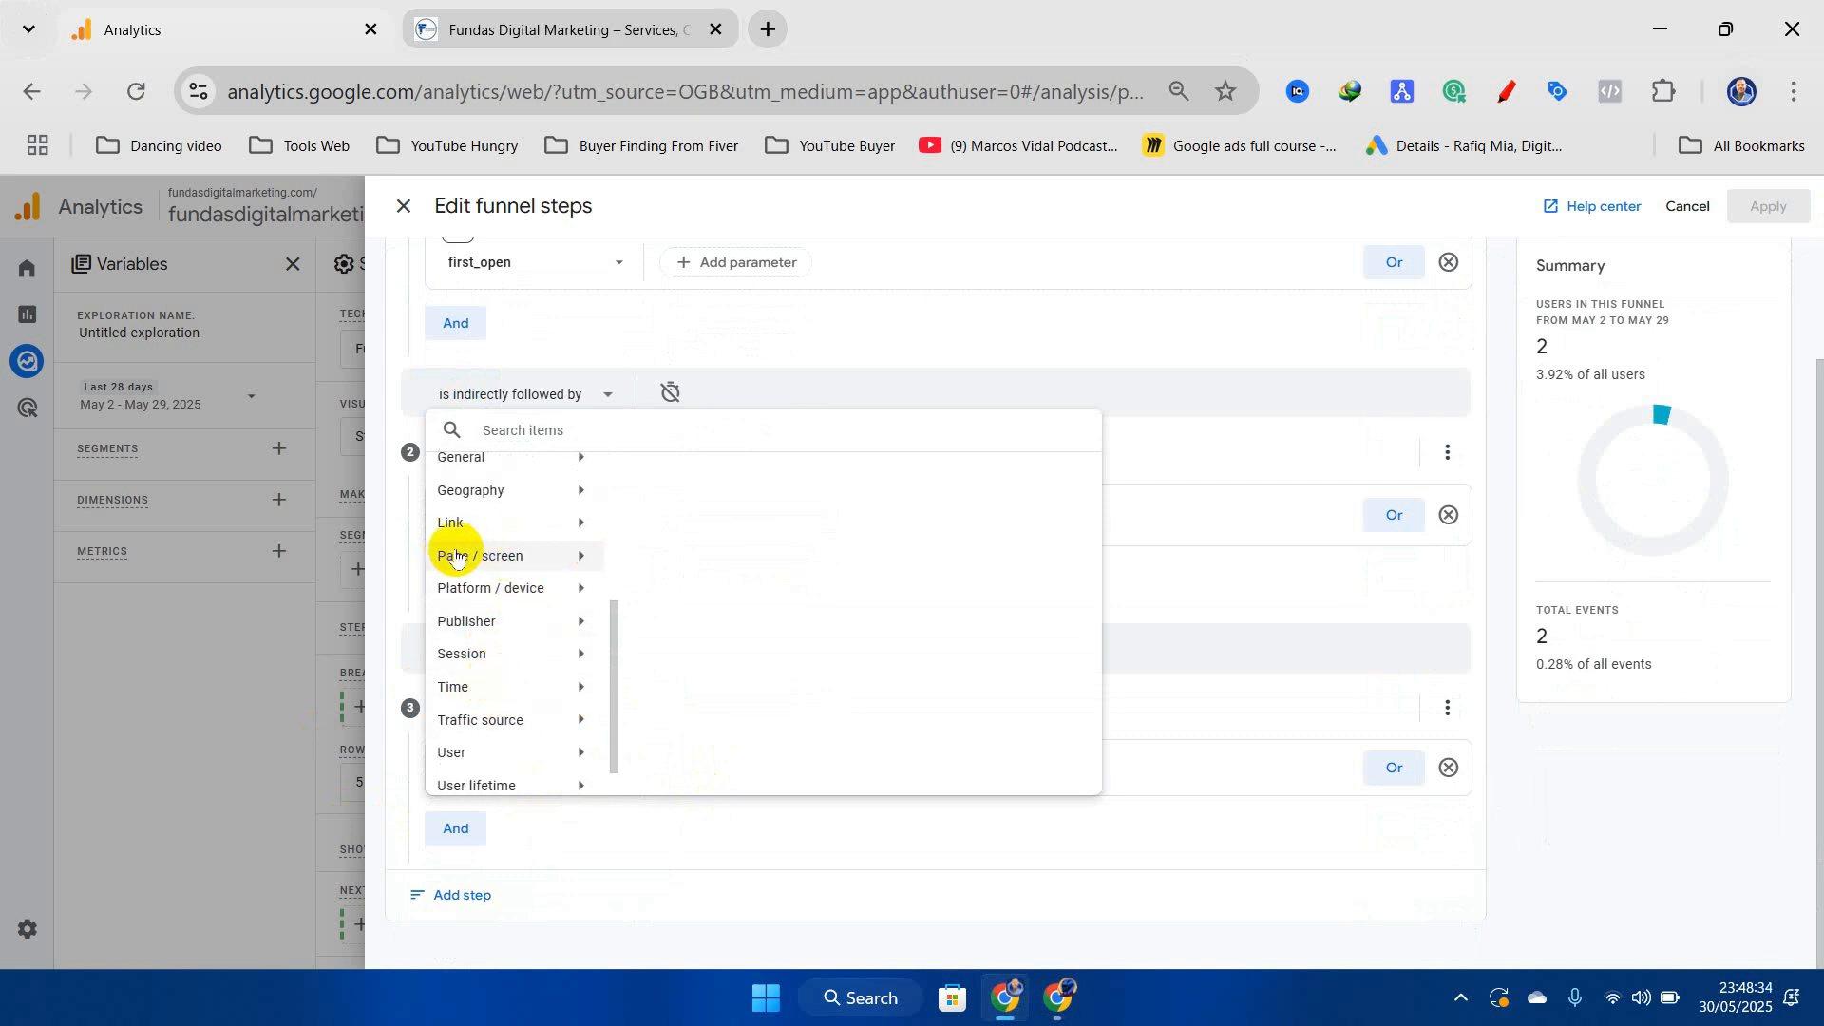
{"action": "left_click", "coordinate": [581, 568]}
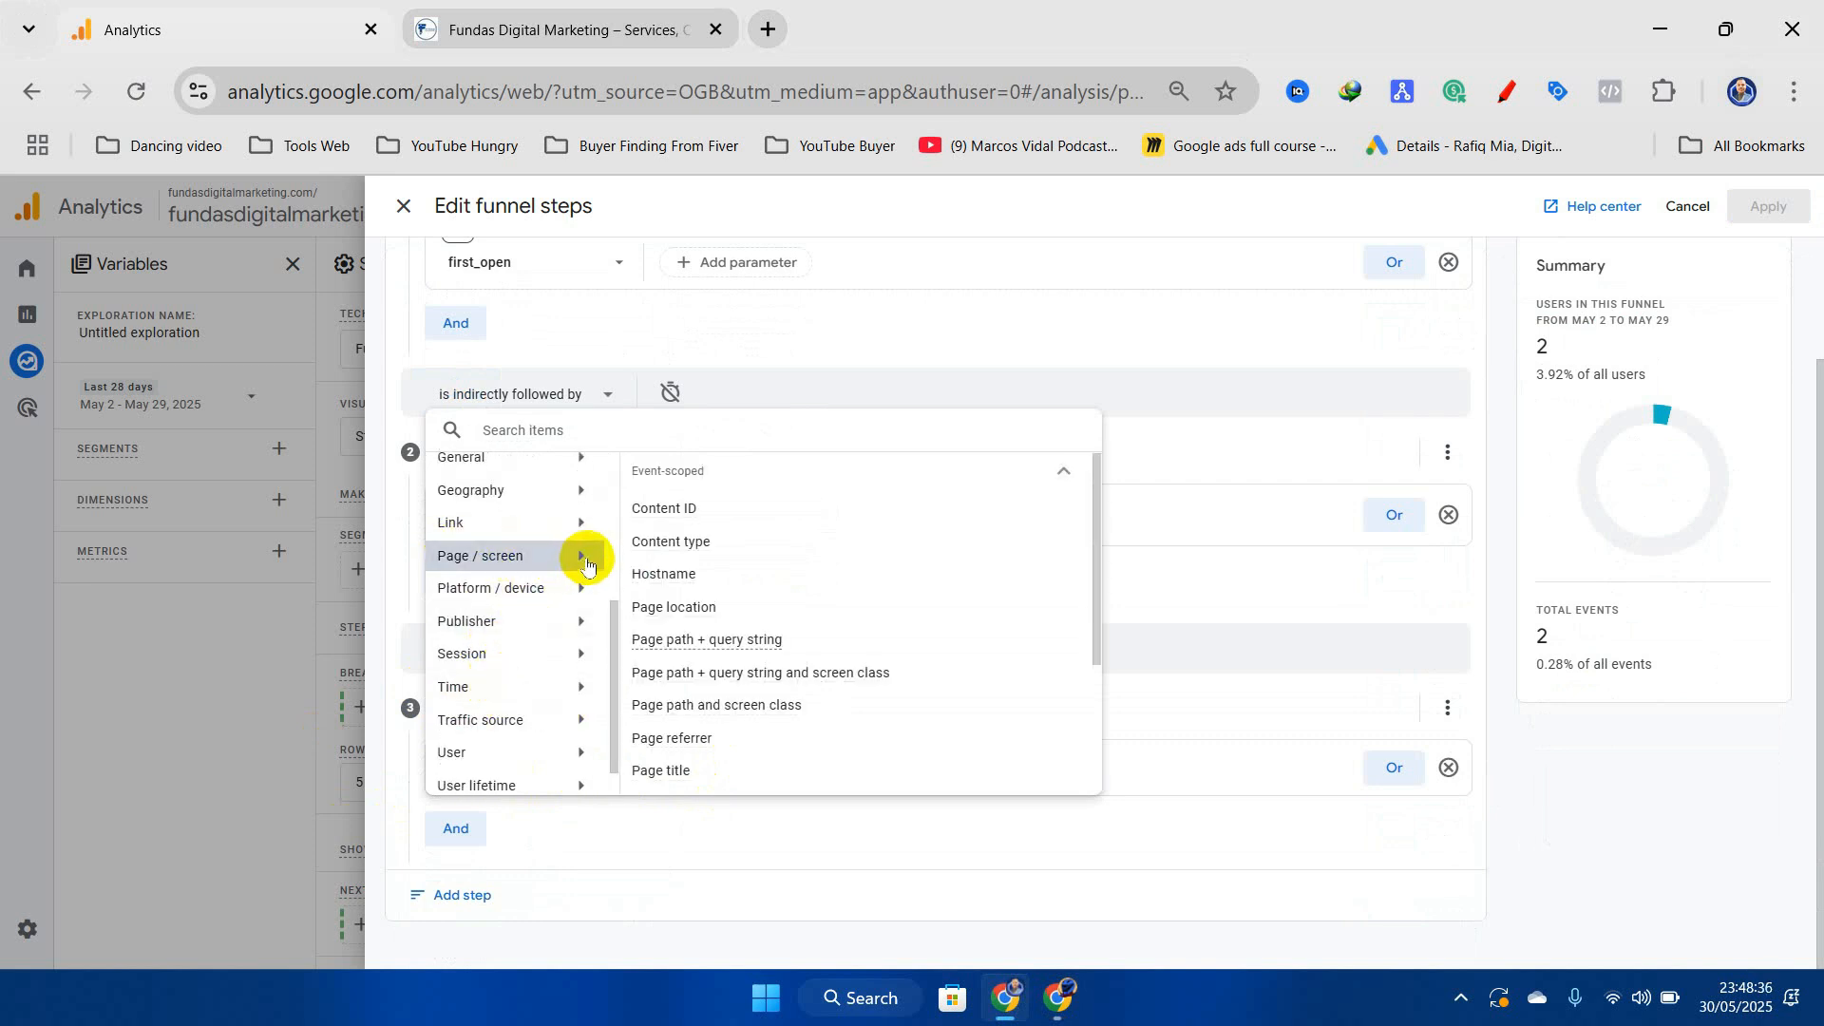
{"action": "left_click", "coordinate": [672, 642]}
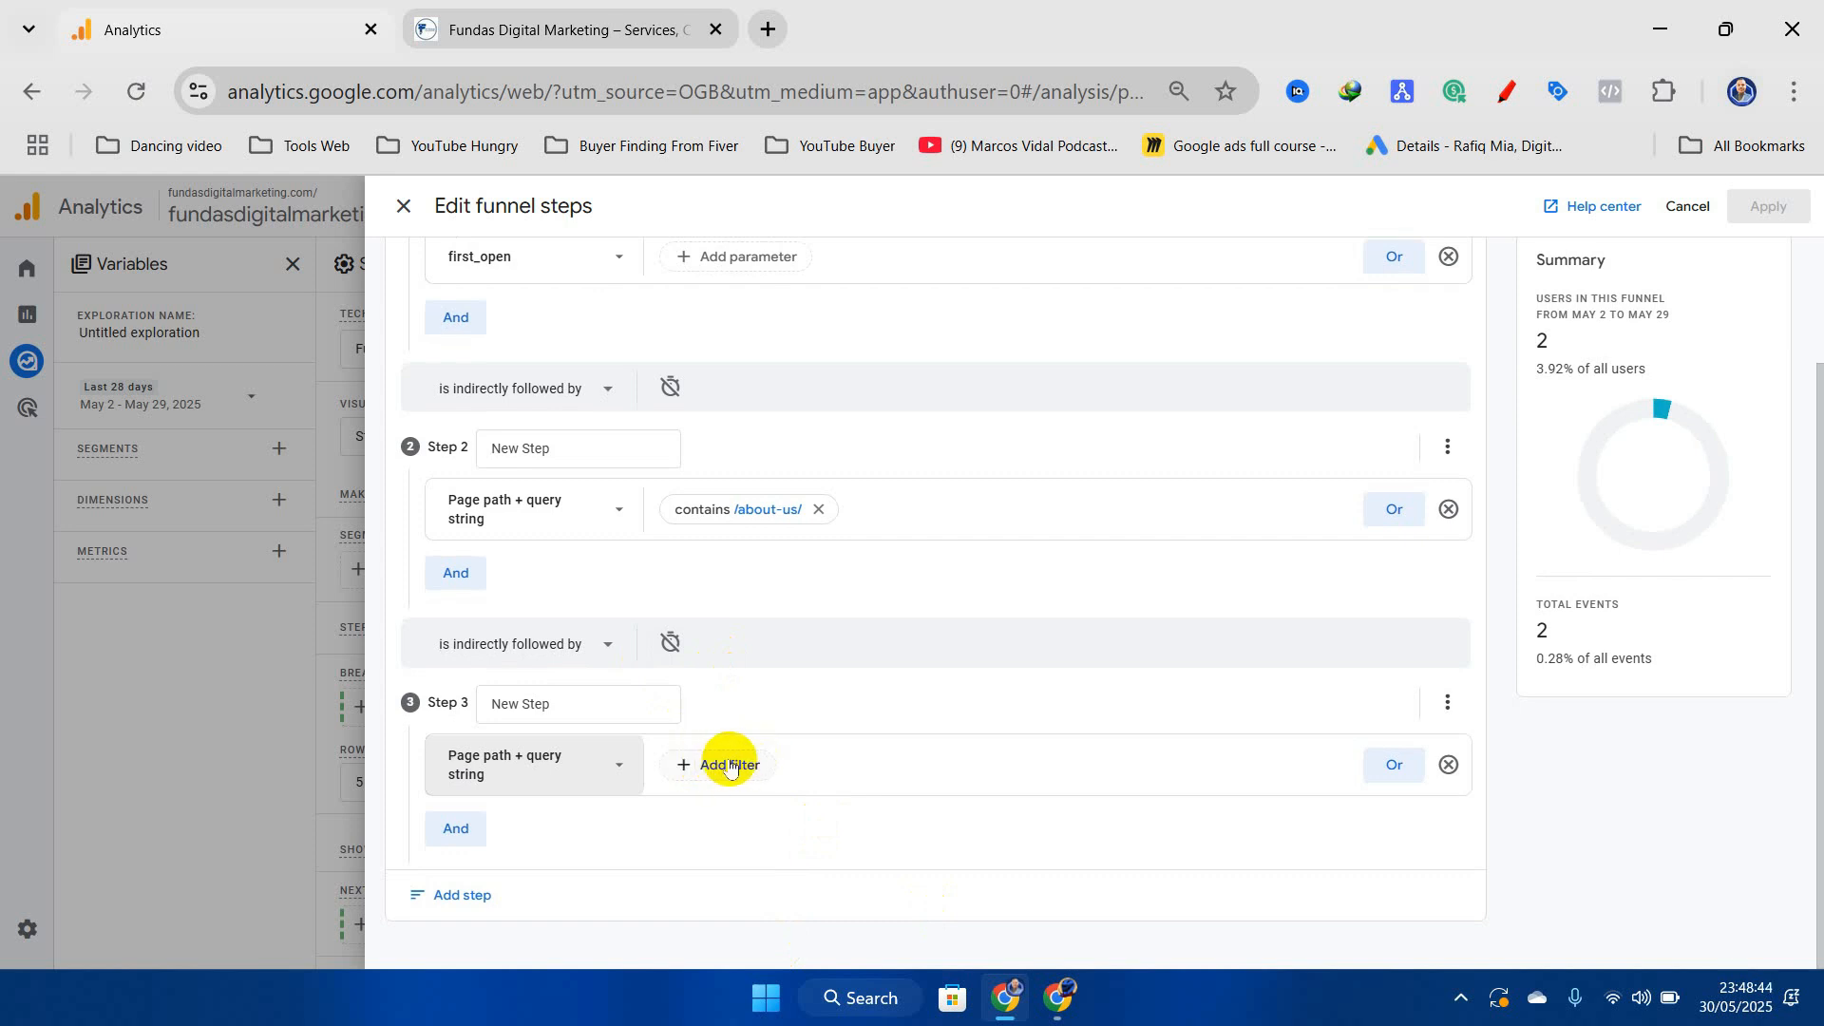
Filter the third step's Page path + query string condition to contains /contact-us/
{"action": "left_click", "coordinate": [730, 766]}
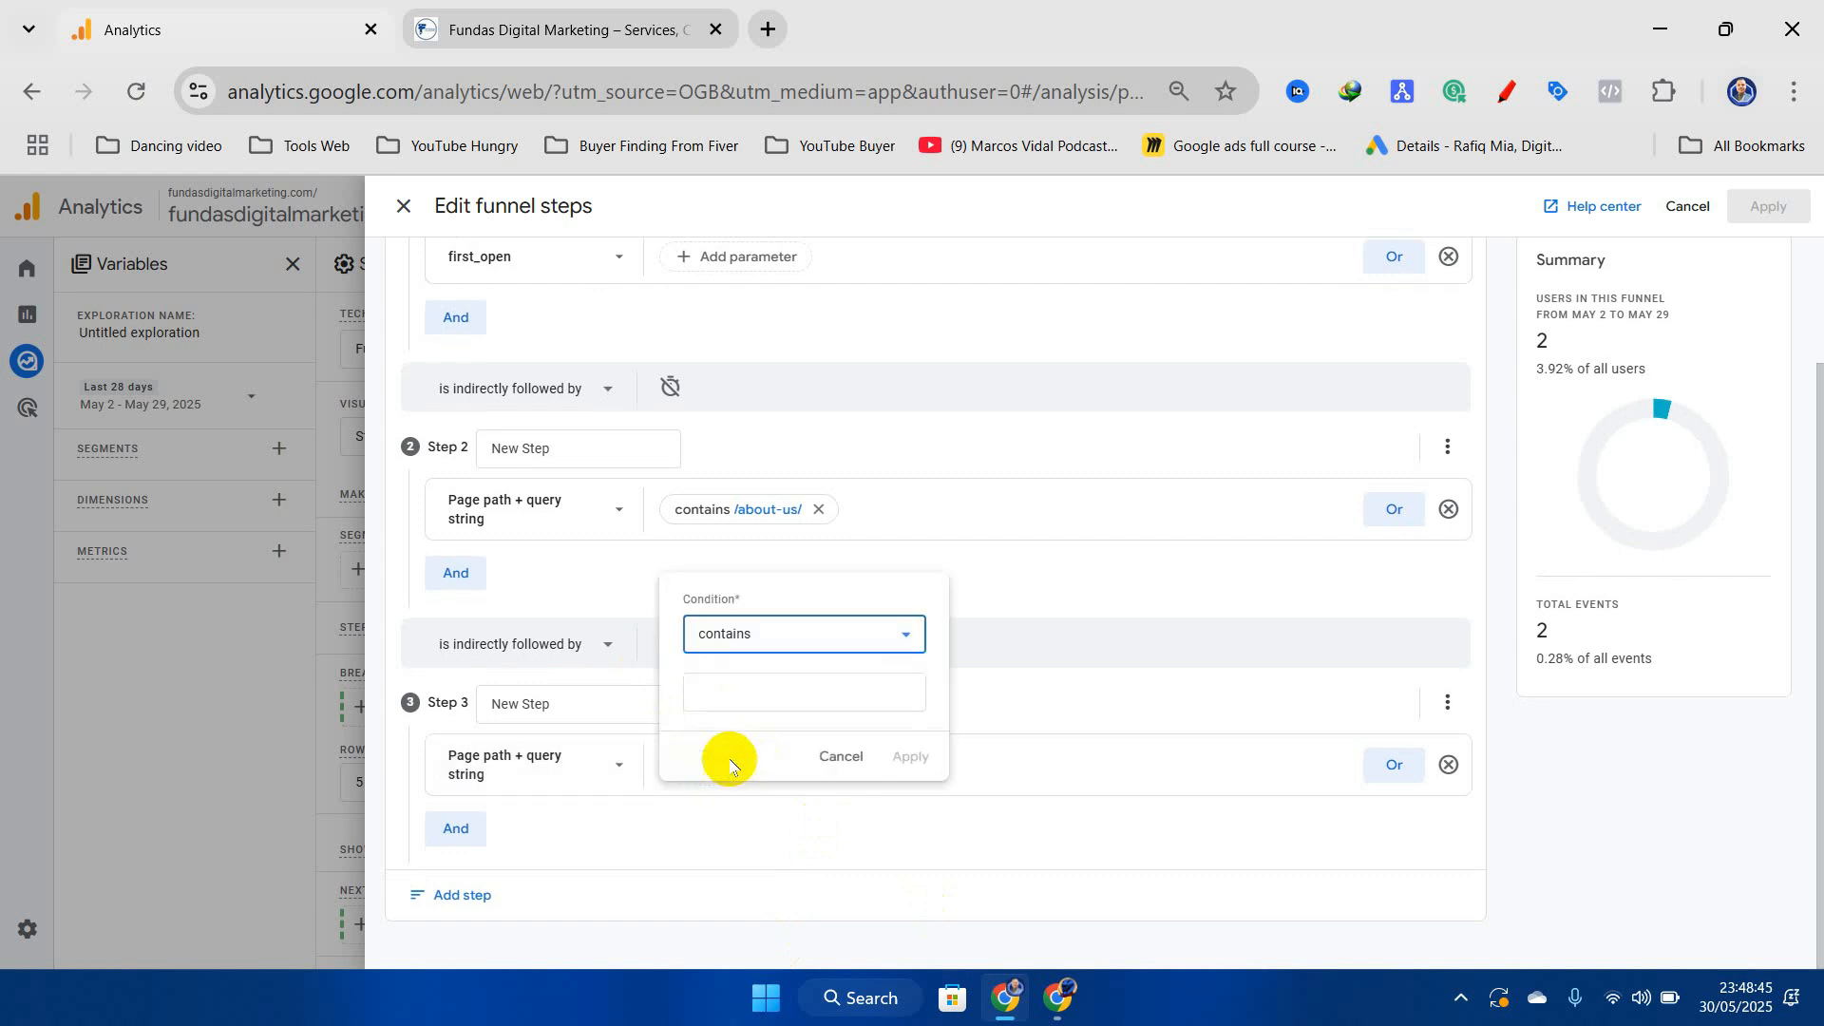
{"action": "left_click", "coordinate": [776, 694]}
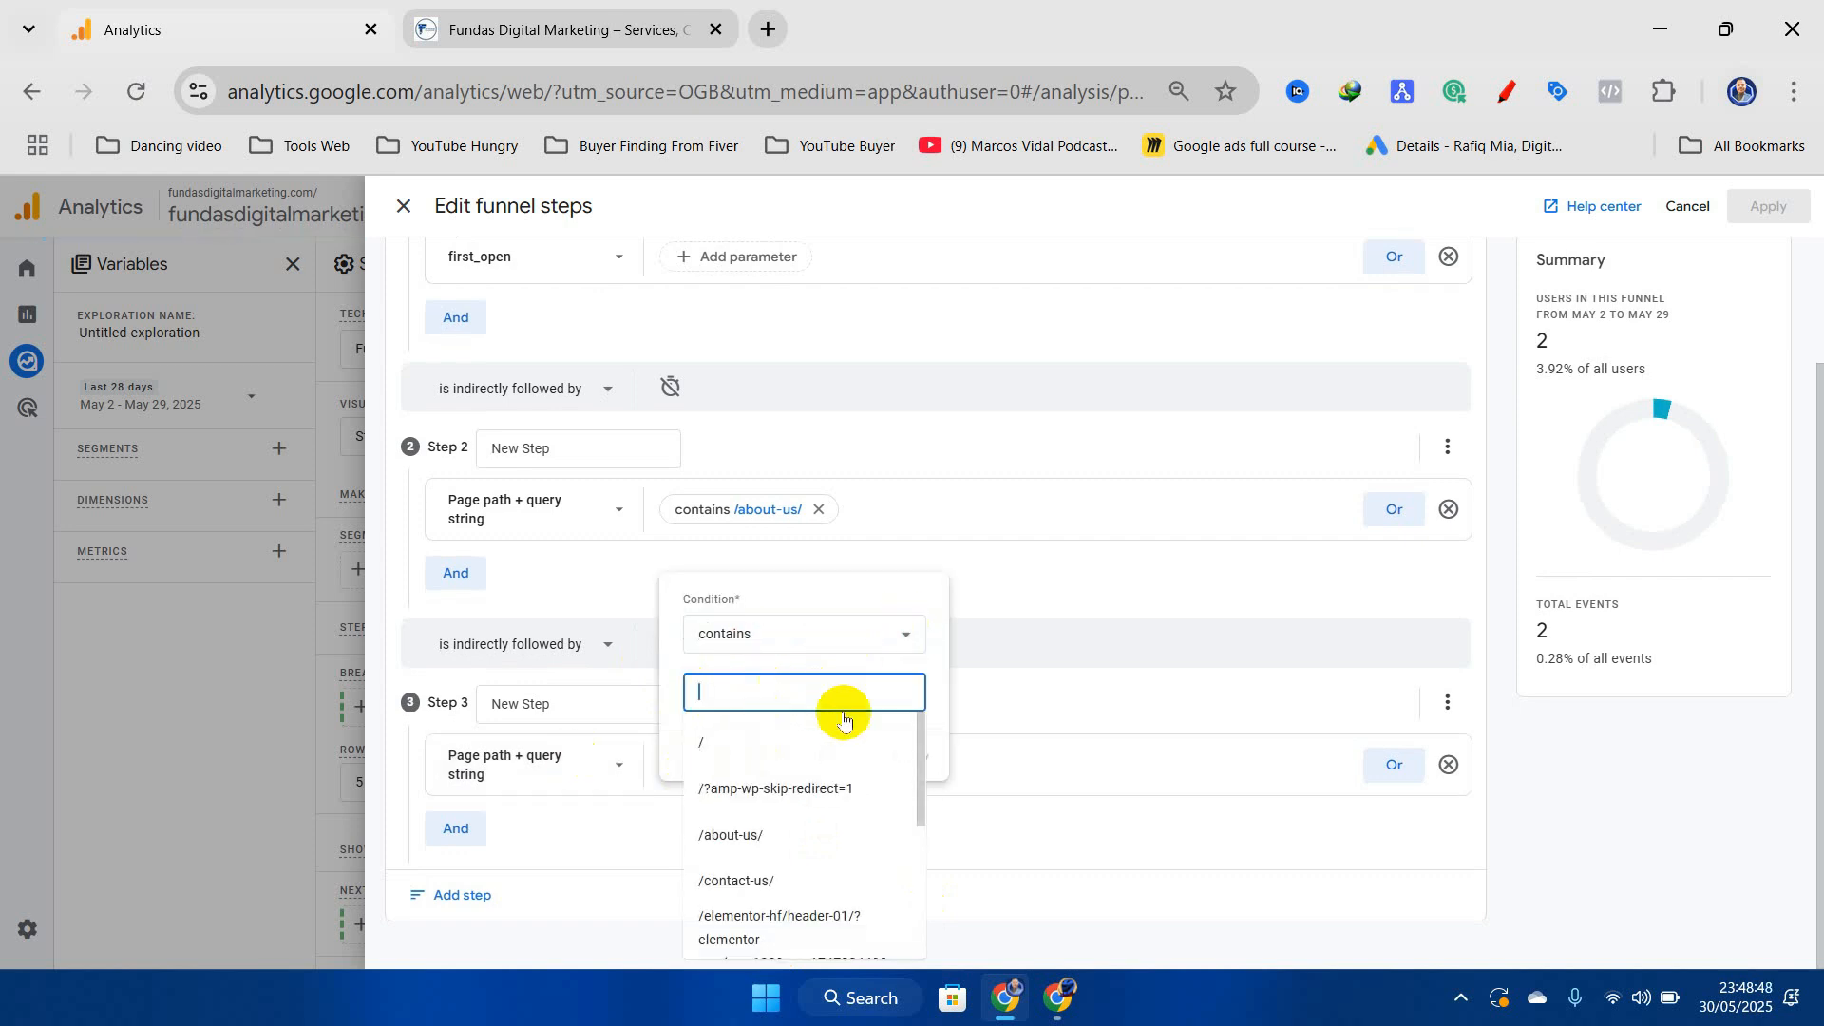
{"action": "left_click", "coordinate": [731, 876]}
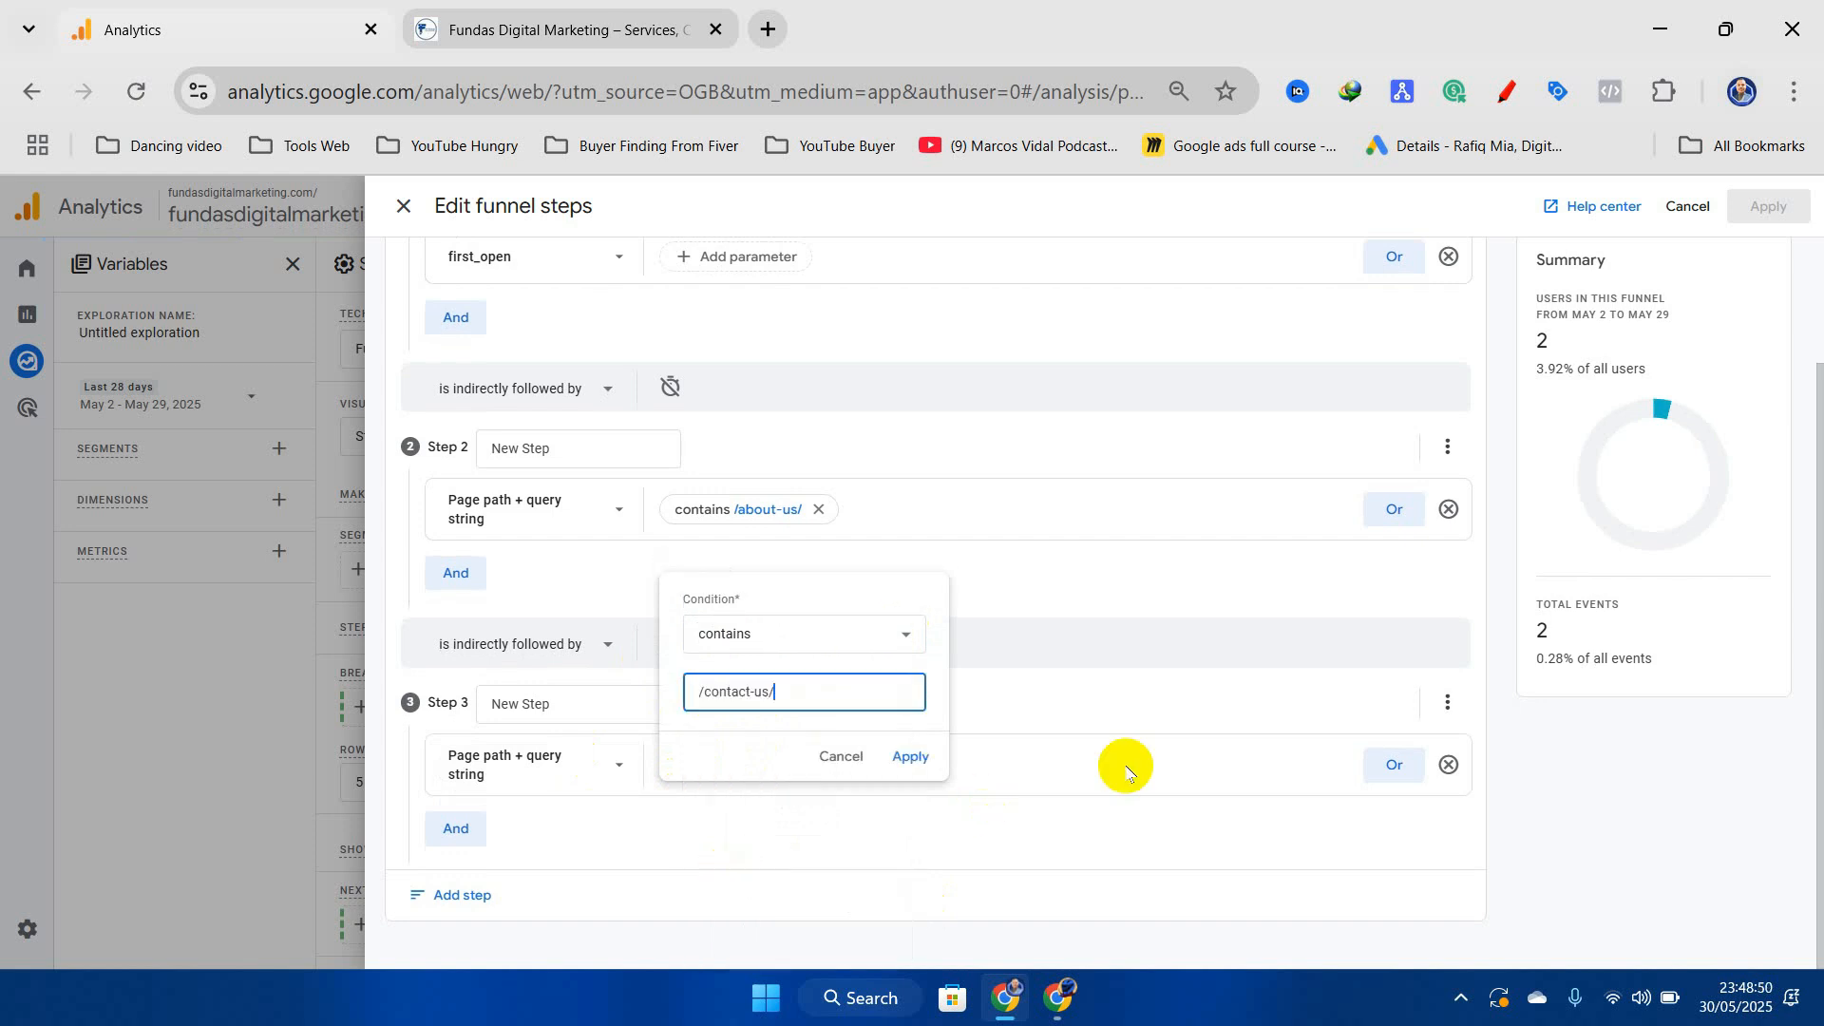
{"action": "left_click", "coordinate": [910, 757]}
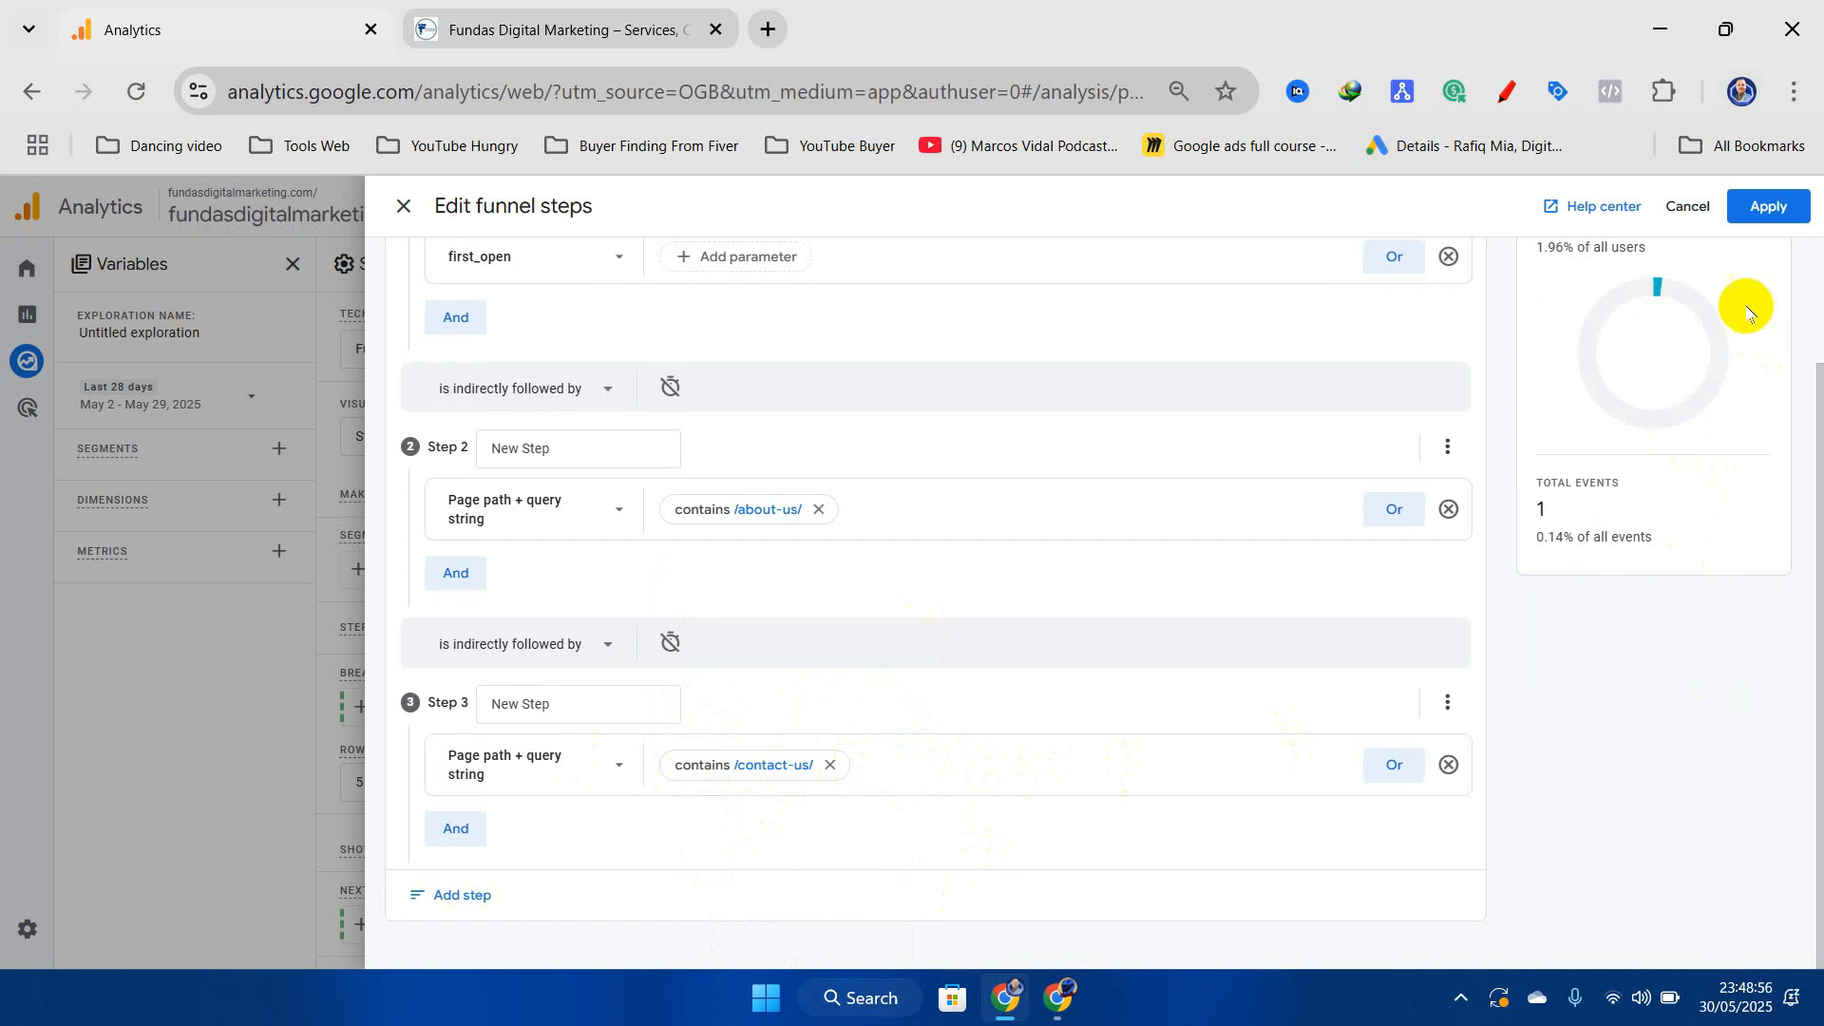
Review and apply the three funnel steps to the exploration, and inspect the active users per step in the funnel chart
{"action": "scroll", "coordinate": [1747, 311], "scroll_direction": "up", "scroll_amount": 3}
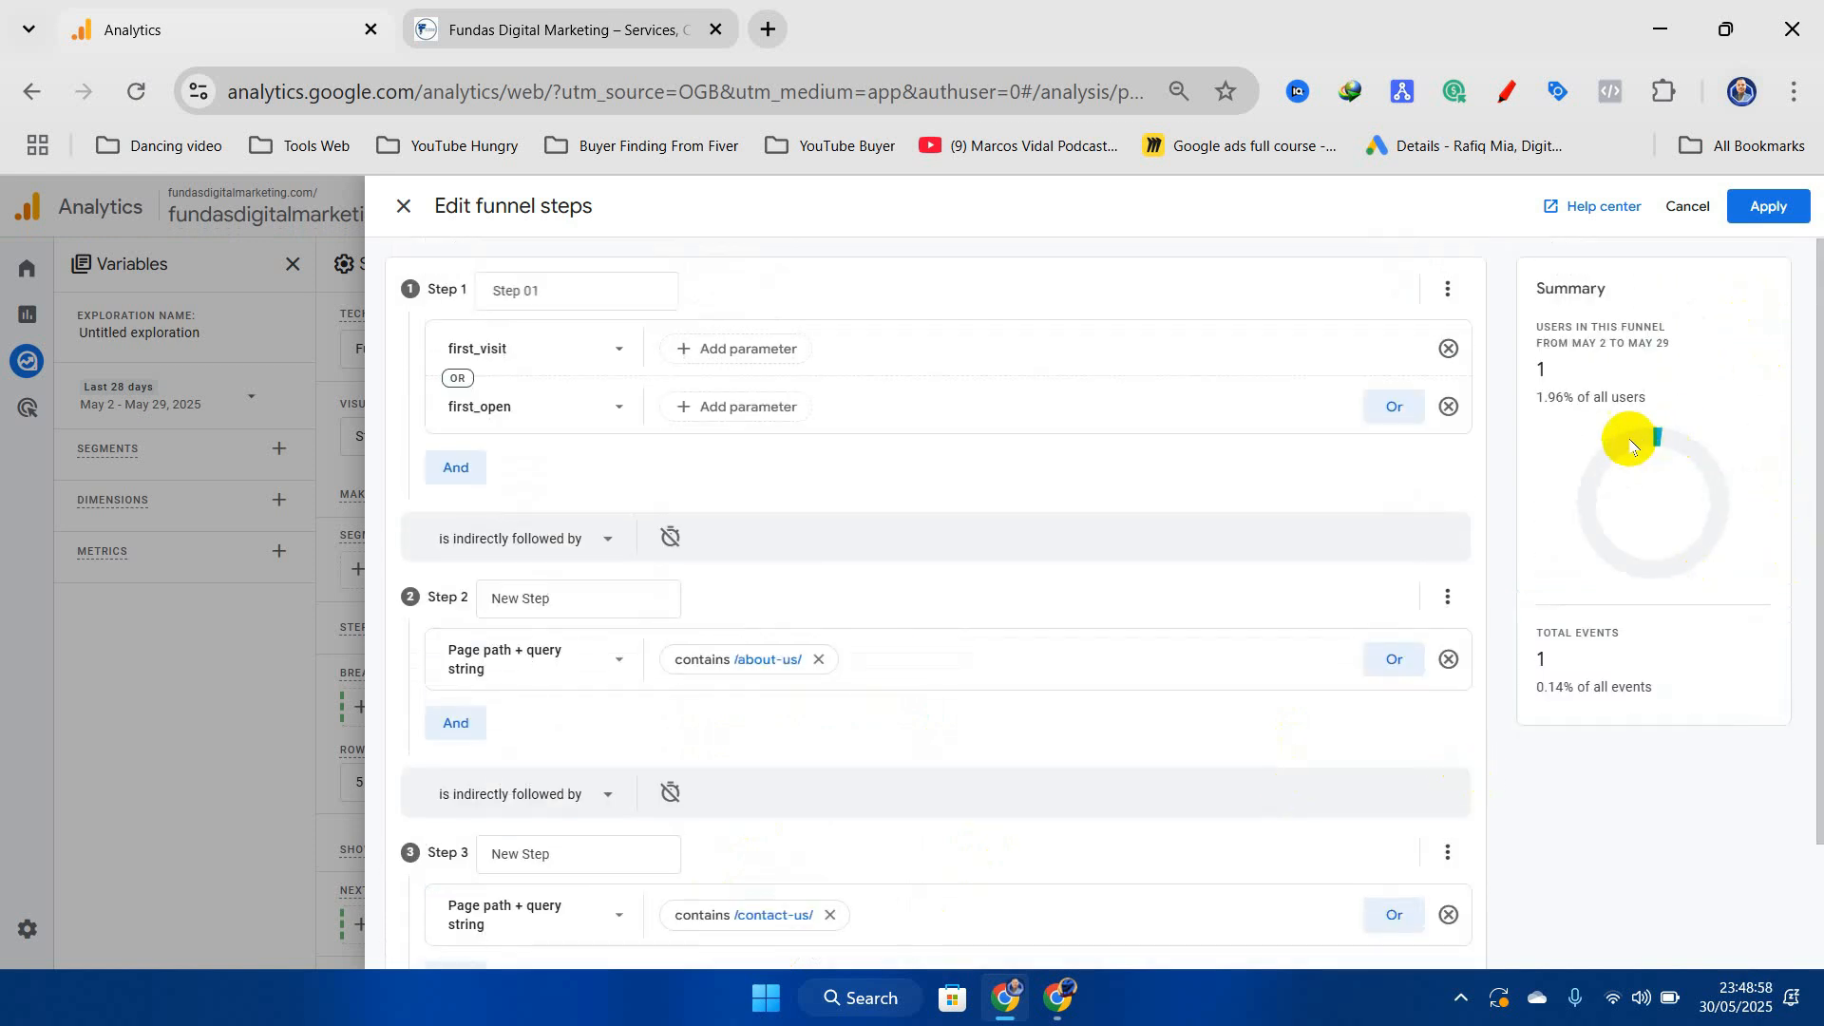
{"action": "scroll", "coordinate": [665, 798], "scroll_direction": "down", "scroll_amount": 2}
{"action": "scroll", "coordinate": [687, 538], "scroll_direction": "up", "scroll_amount": 2}
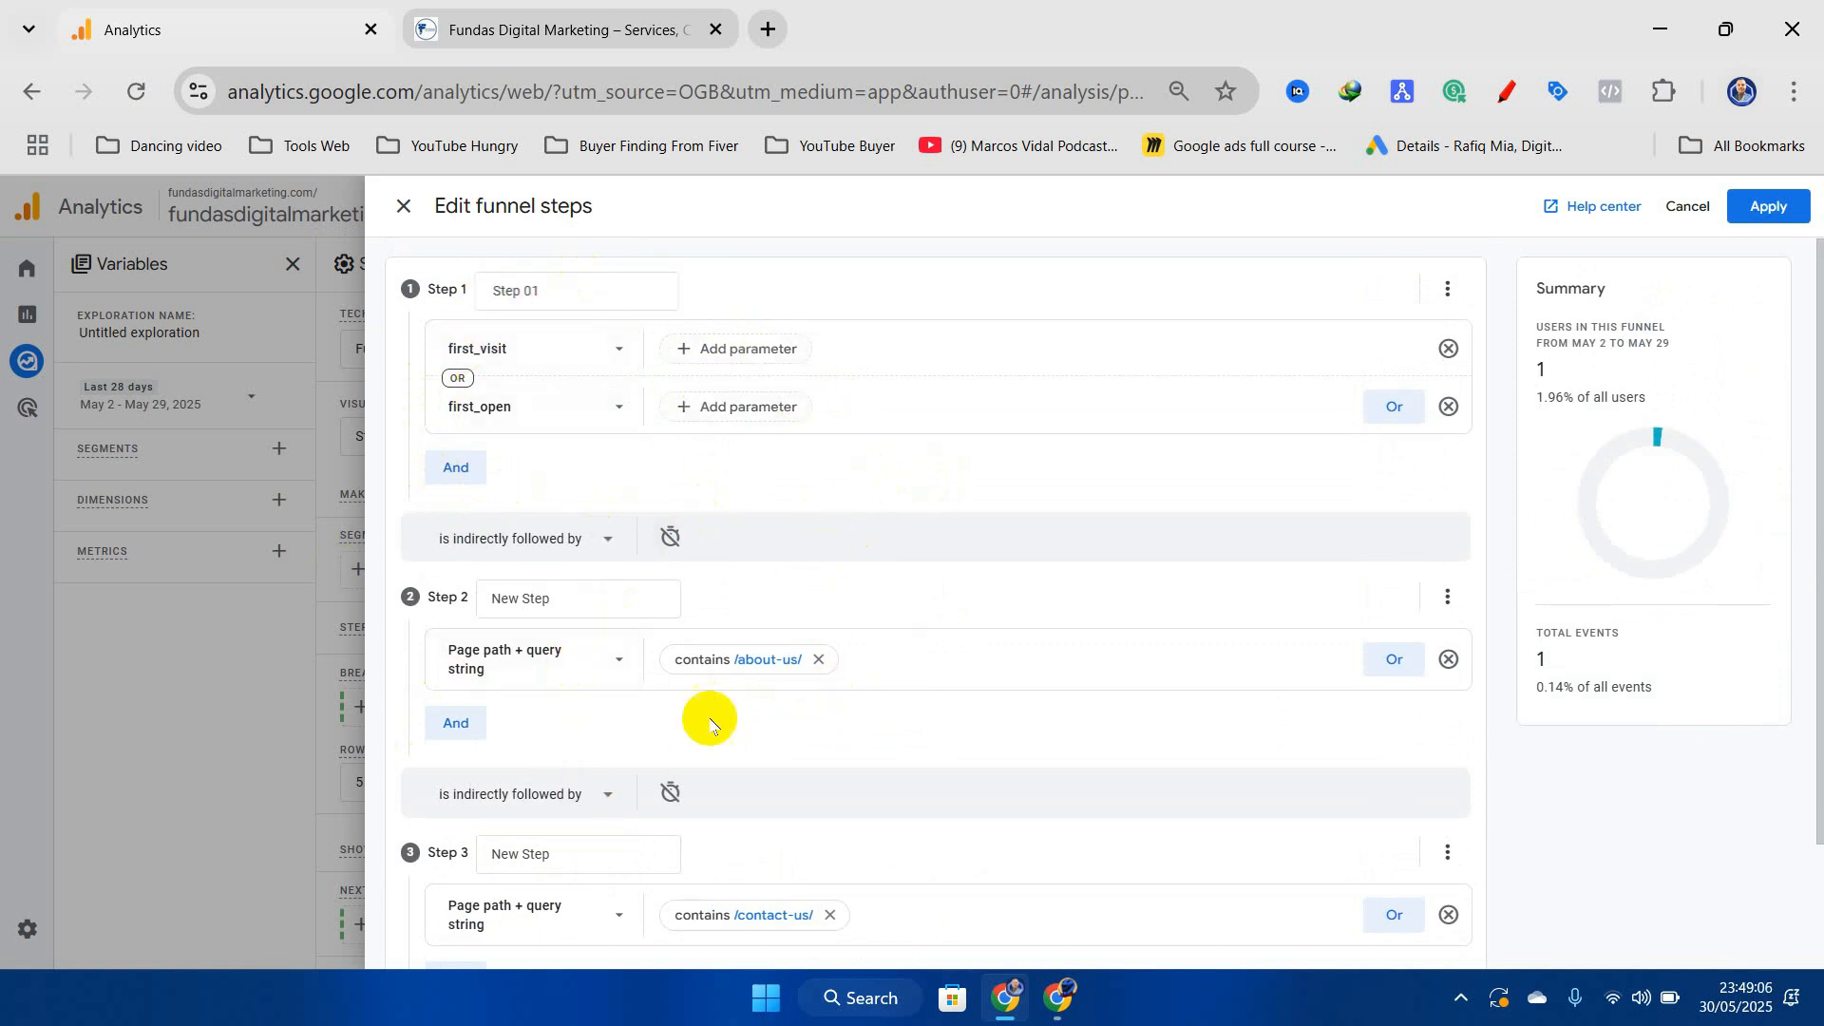
{"action": "scroll", "coordinate": [826, 722], "scroll_direction": "down", "scroll_amount": 2}
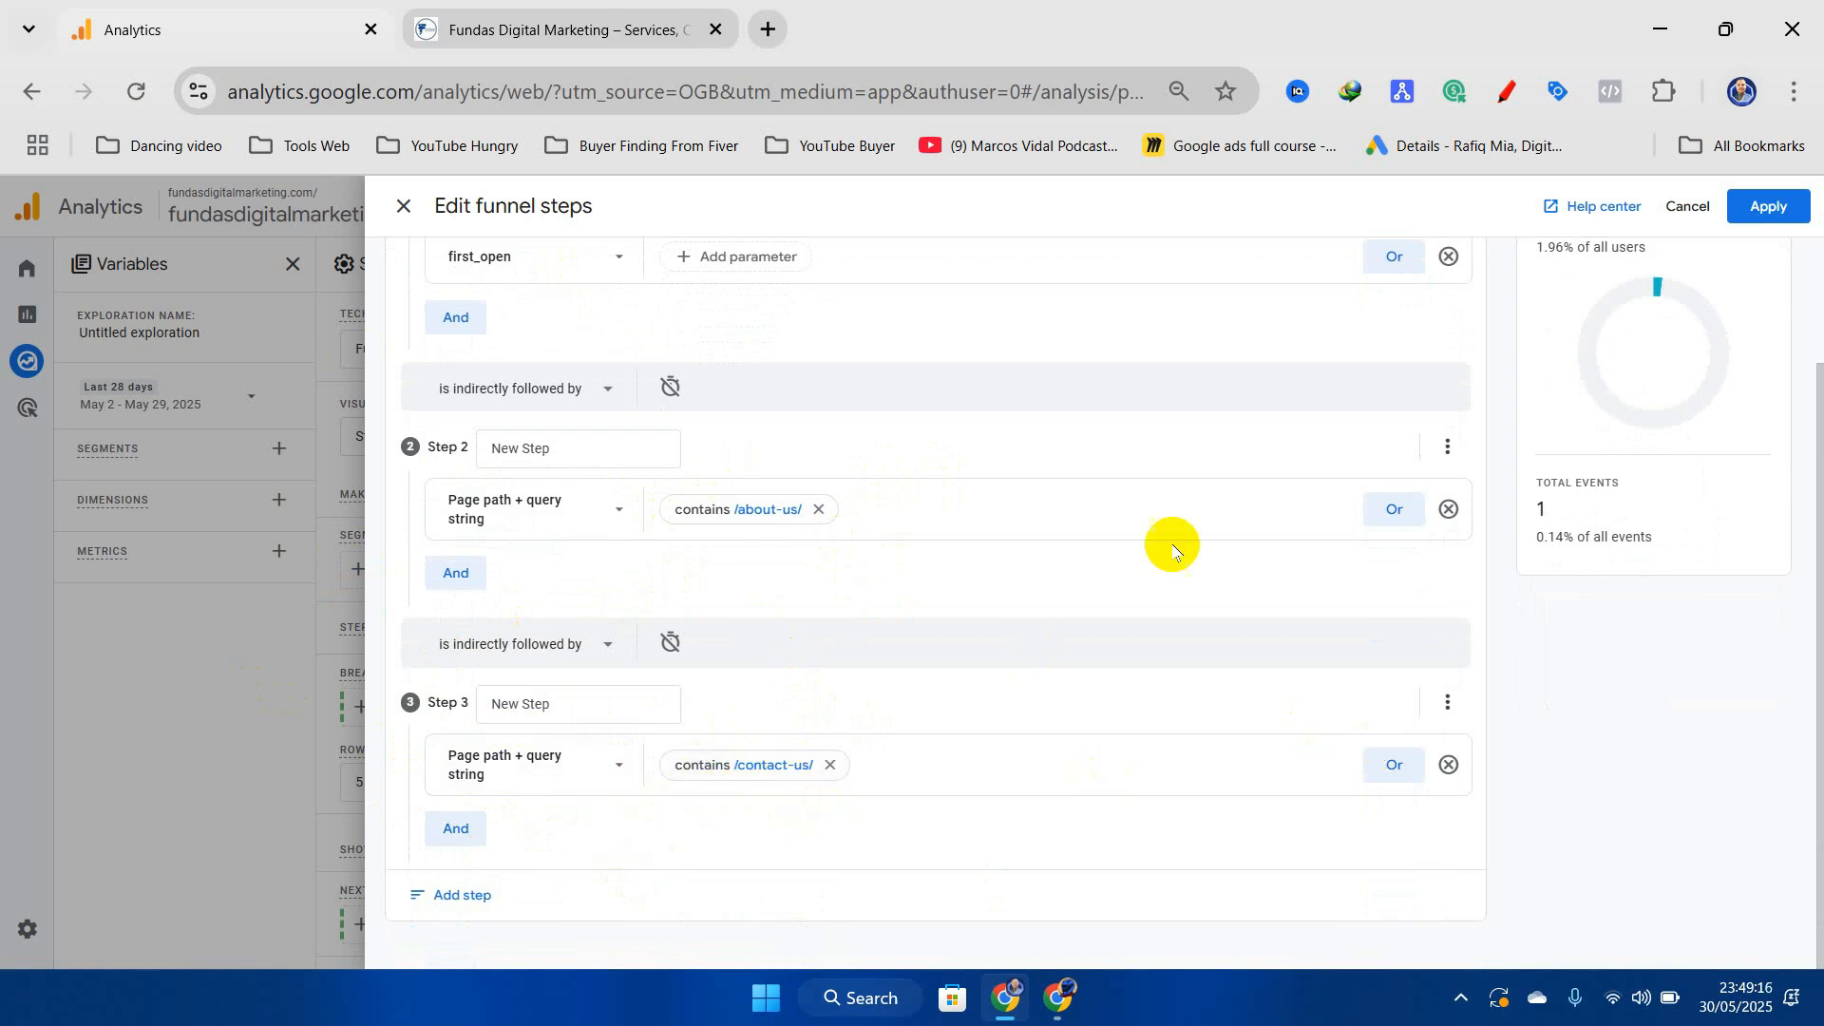
{"action": "left_click", "coordinate": [1766, 211]}
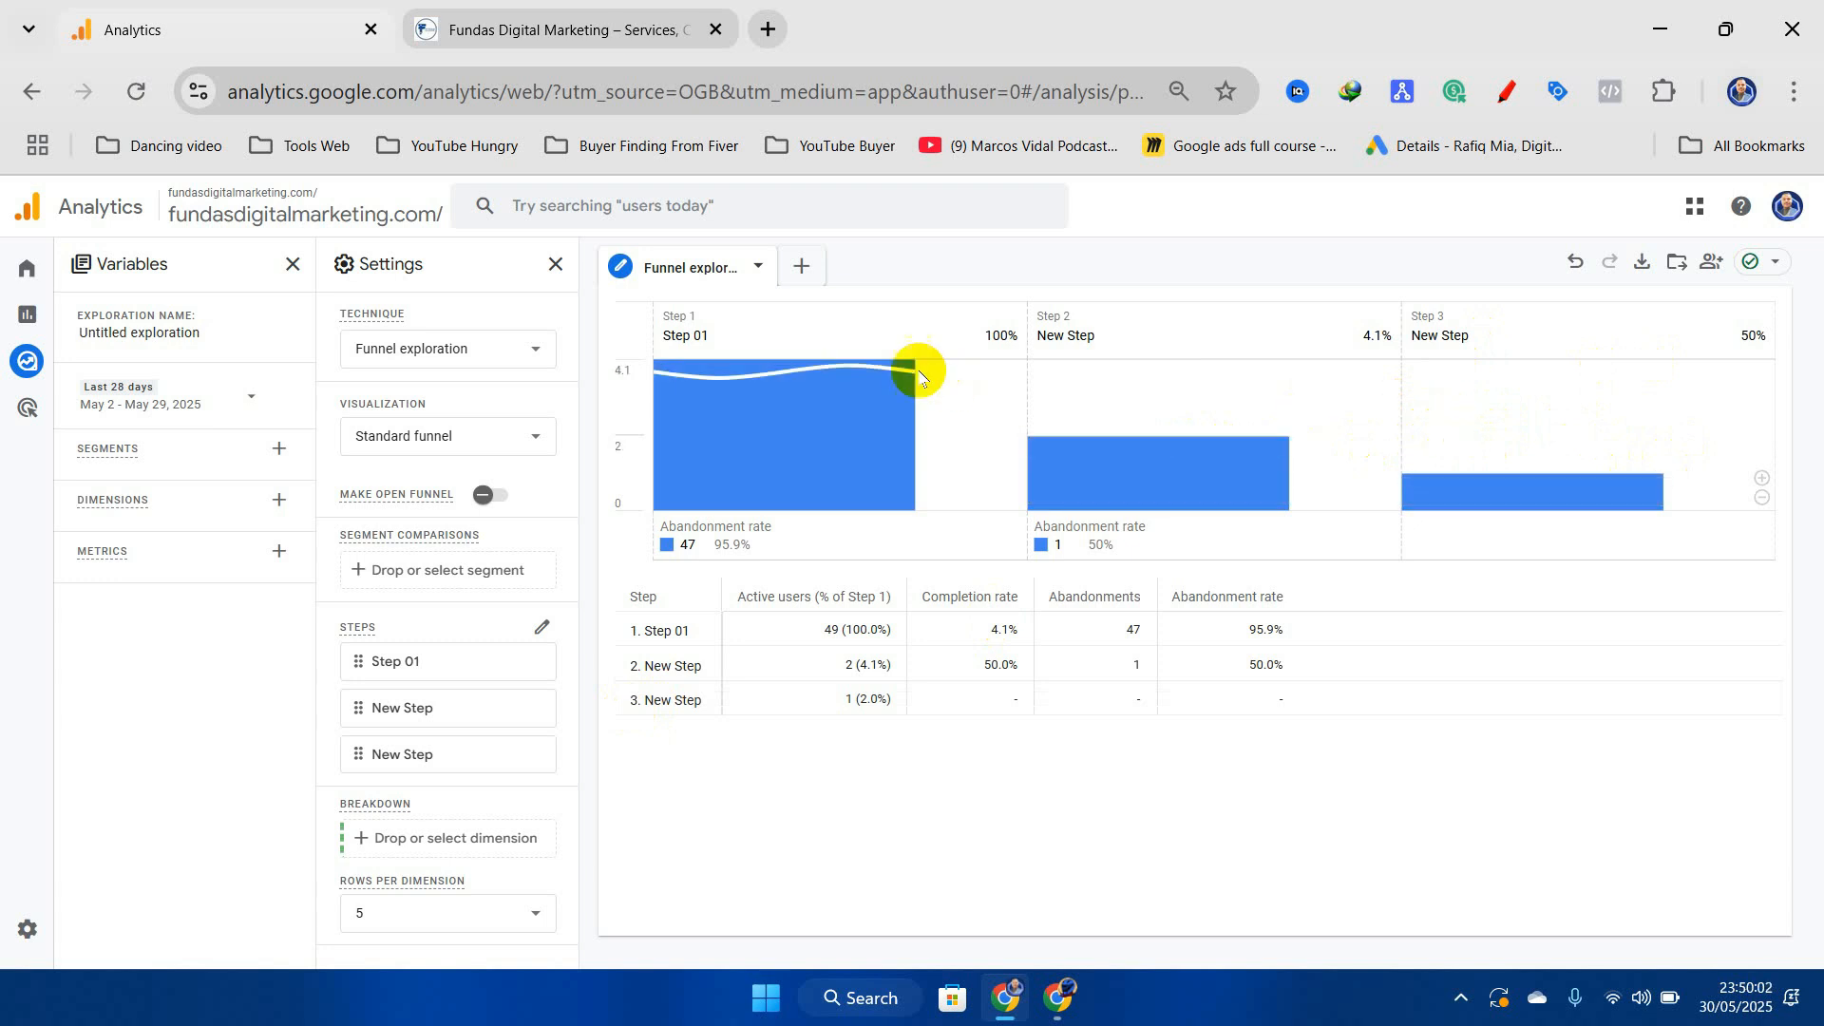
{"action": "mouse_move", "coordinate": [816, 454]}
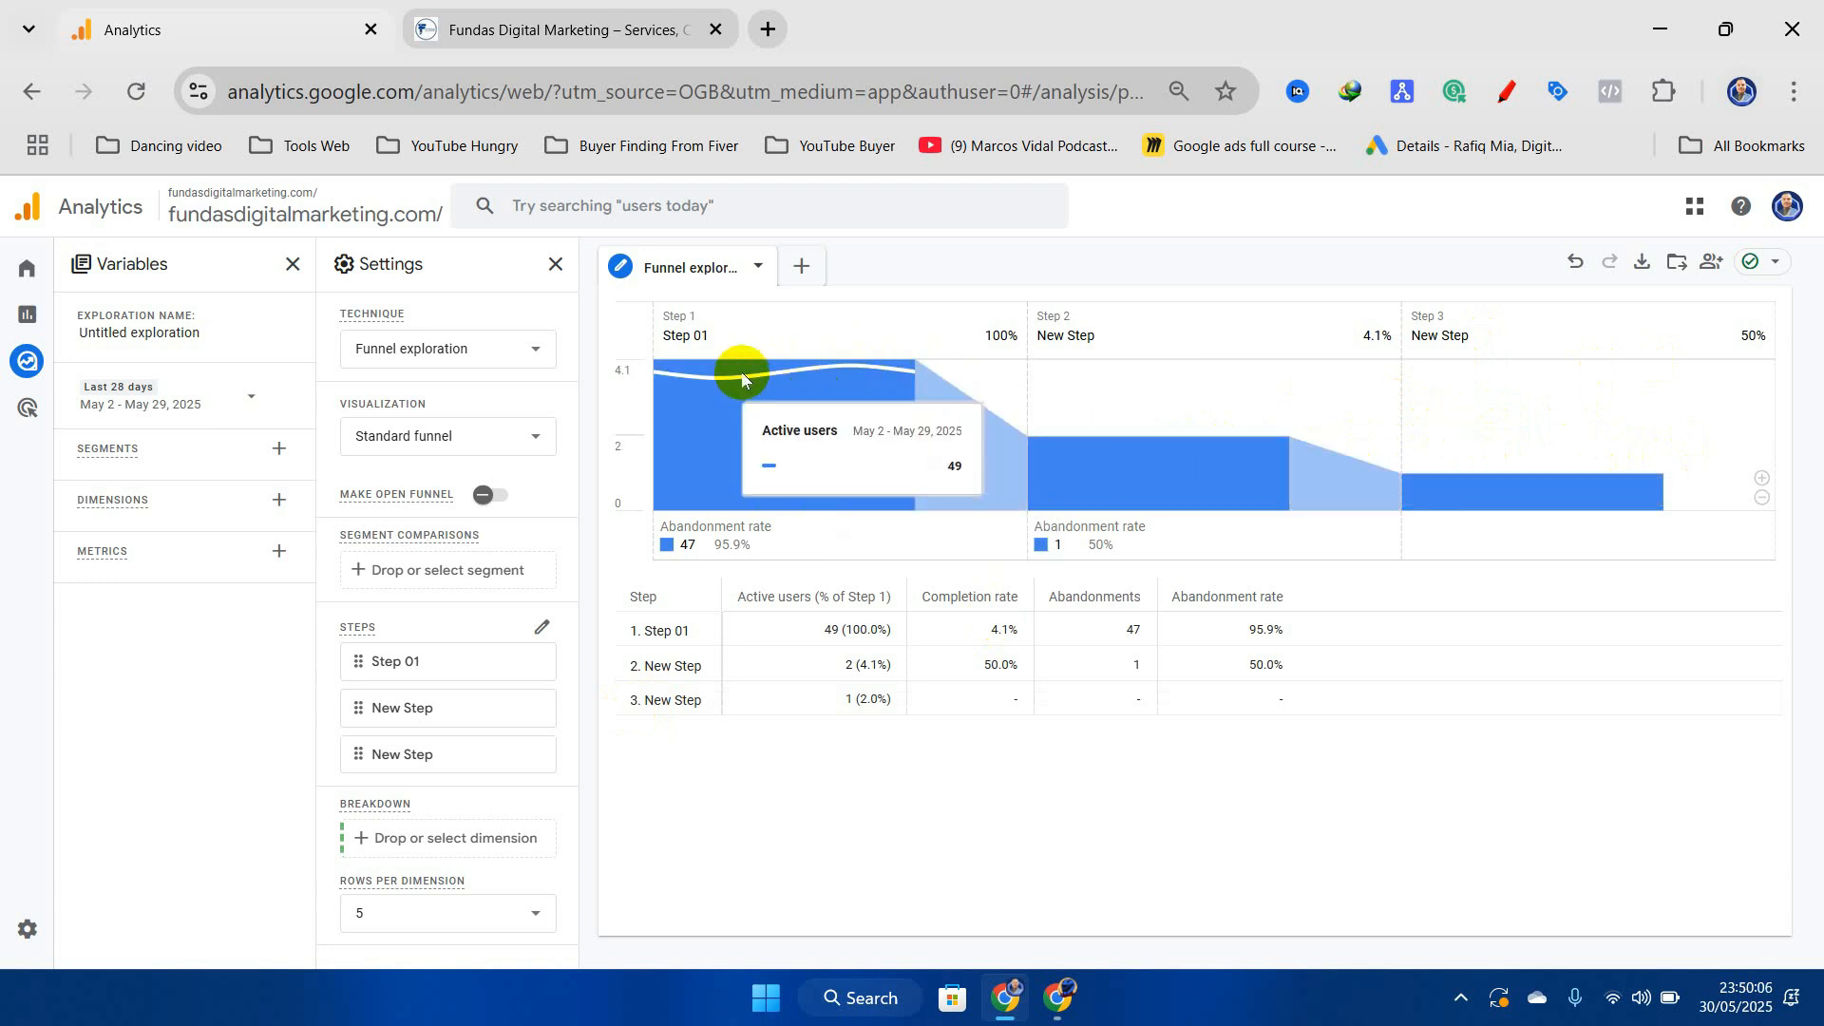
{"action": "mouse_move", "coordinate": [1119, 445]}
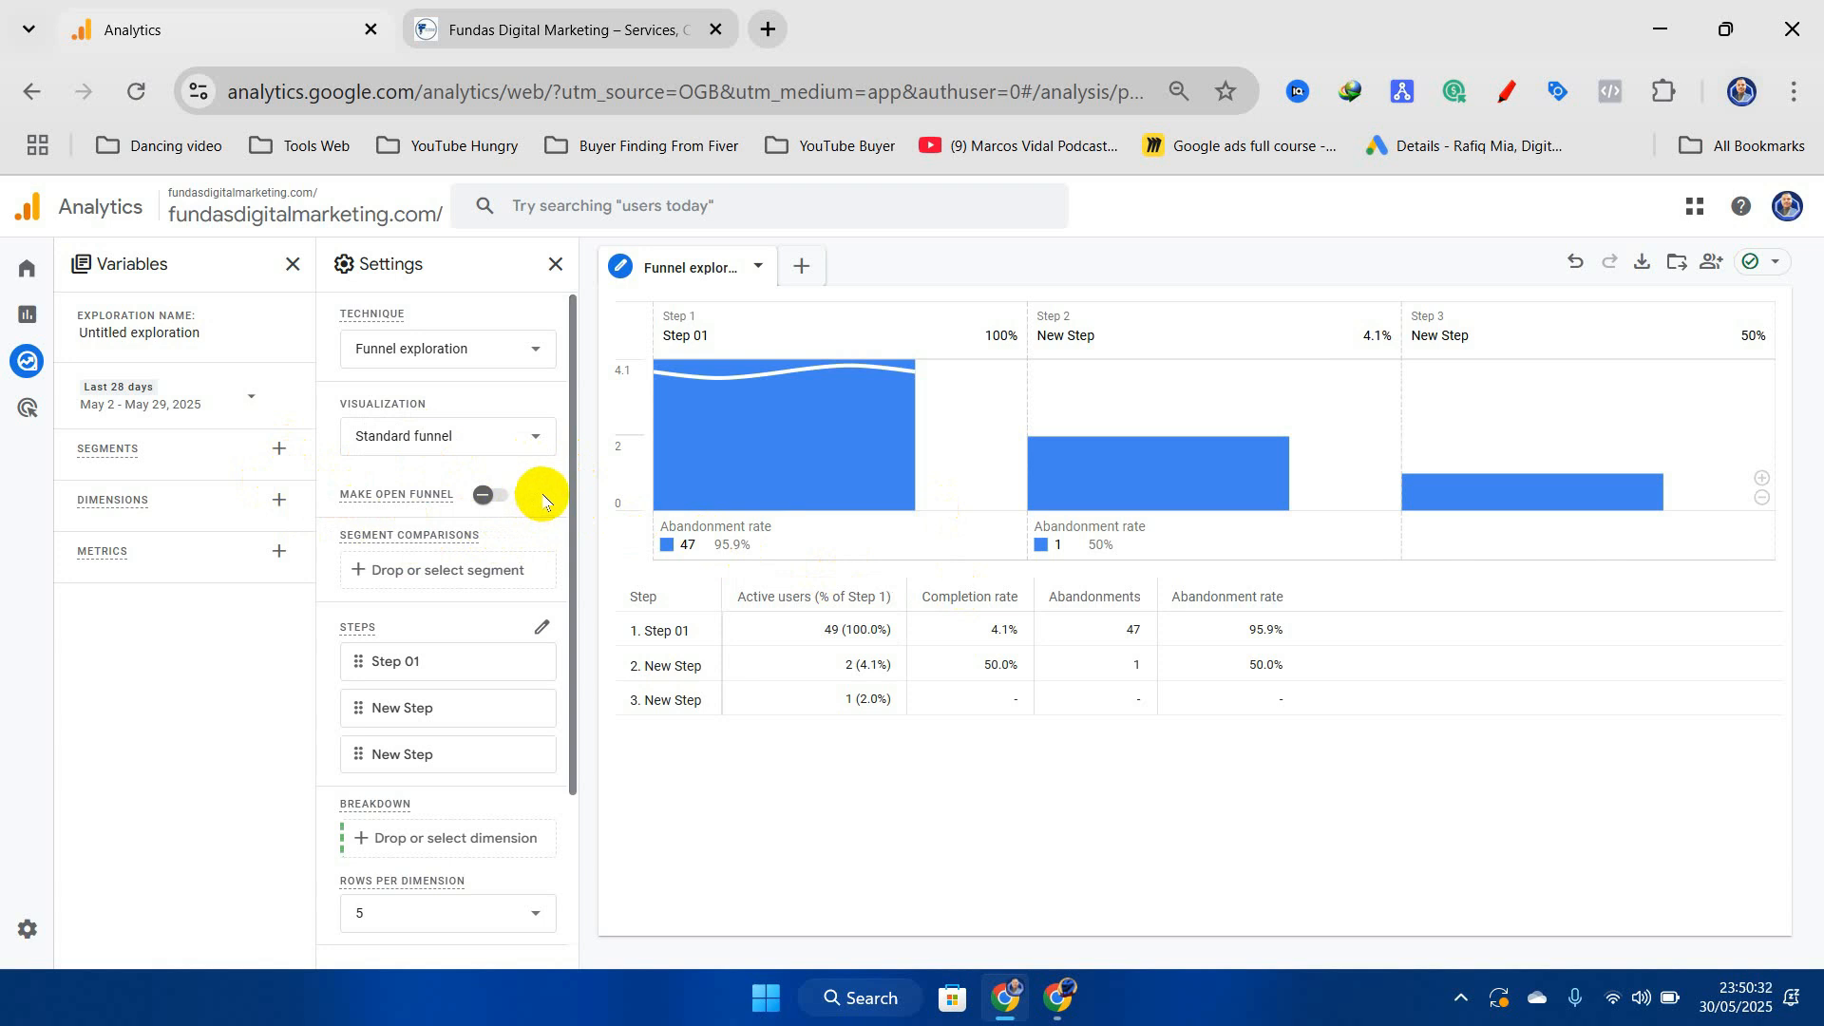
{"action": "mouse_move", "coordinate": [693, 493]}
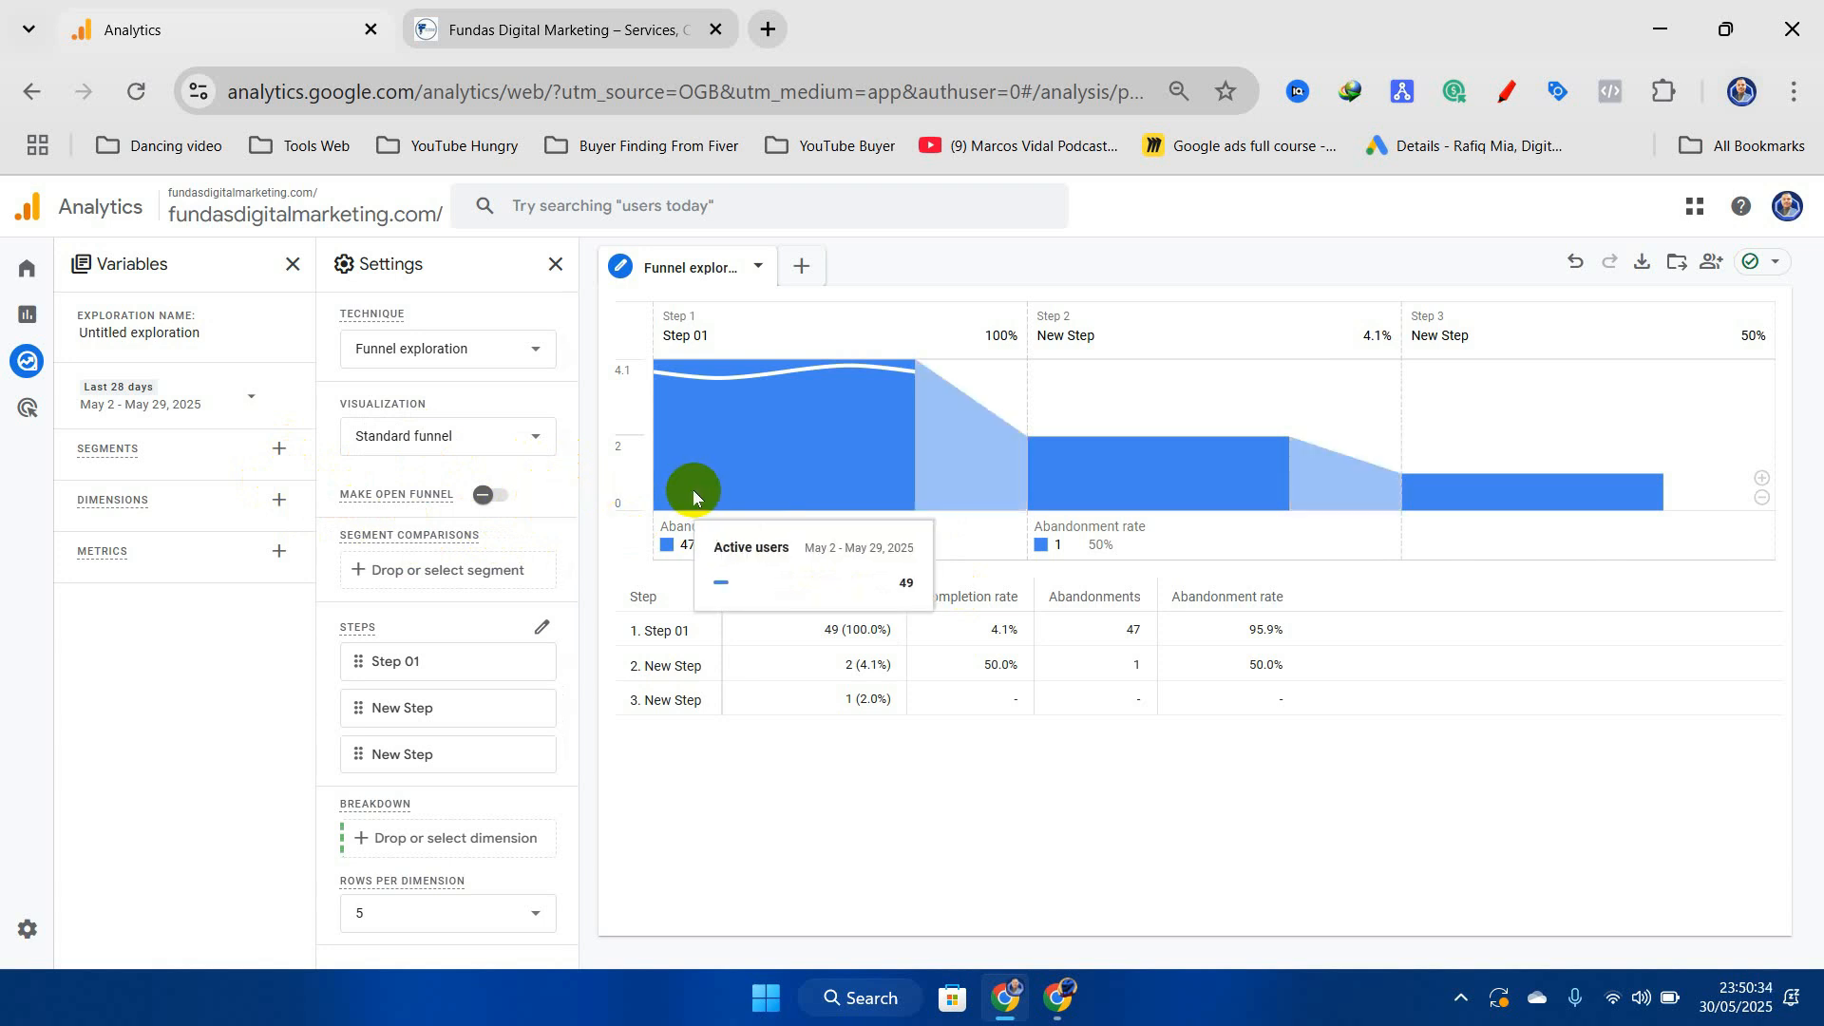